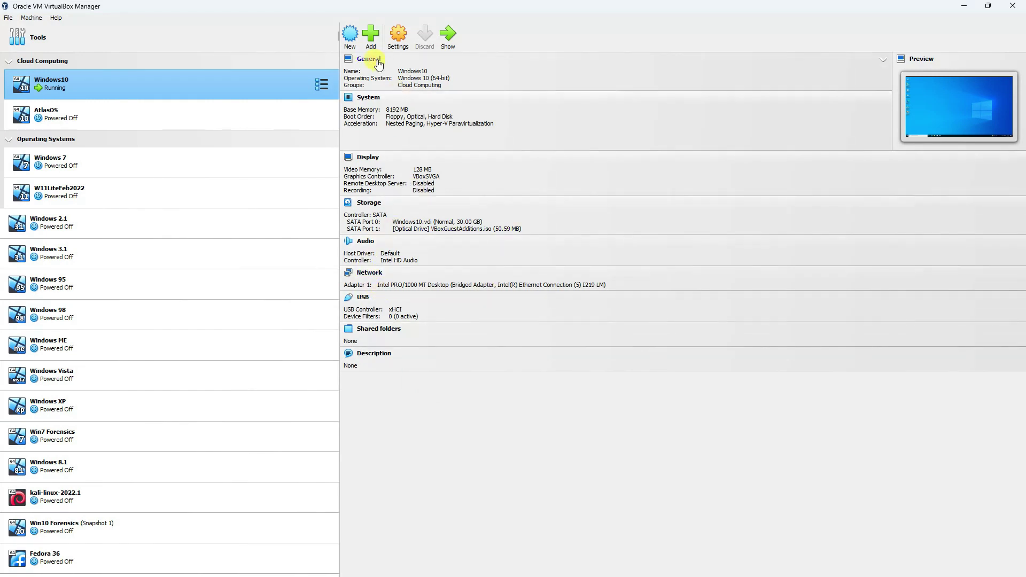
- Set both Shared Clipboard and Drag'n'Drop to Bidirectional in the Windows10 virtual machine's general settings and apply them
left_click(397, 38)
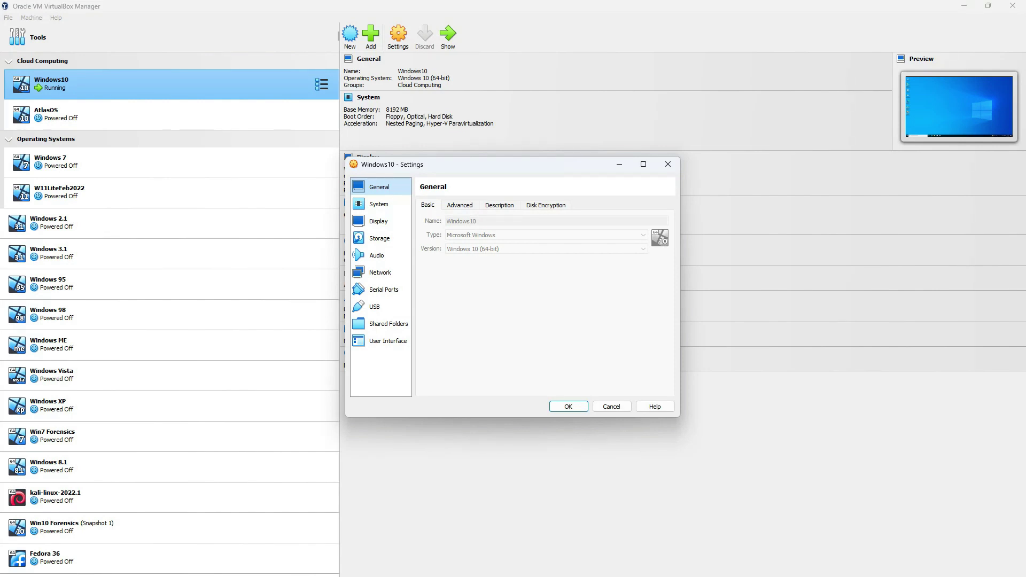
key("Escape")
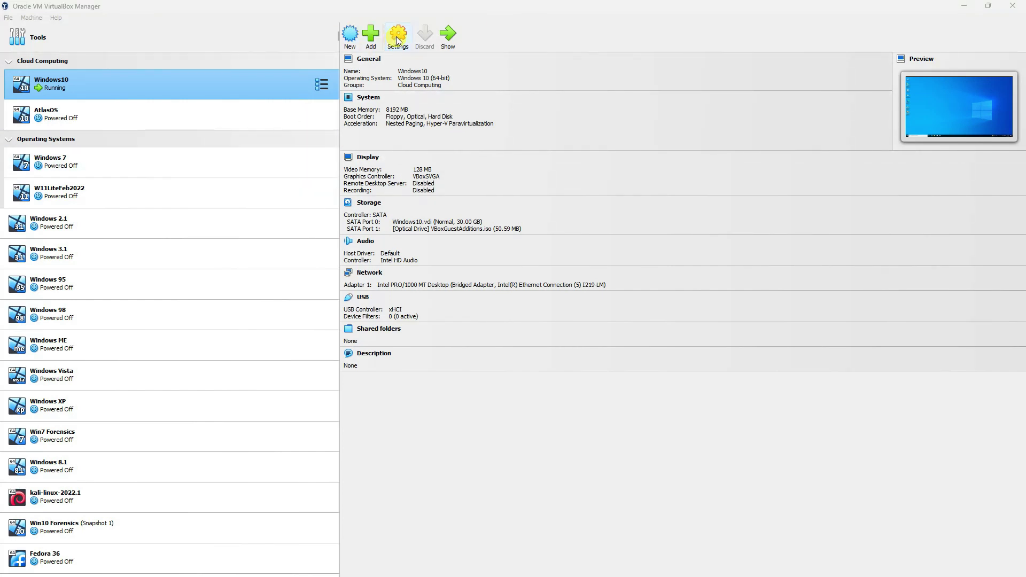
left_click(210, 89)
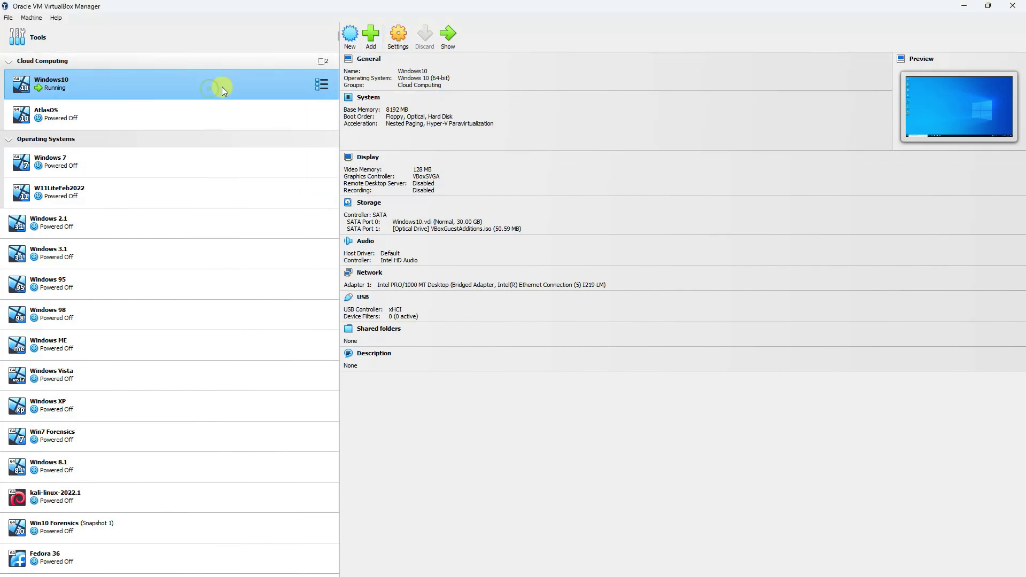
left_click(398, 39)
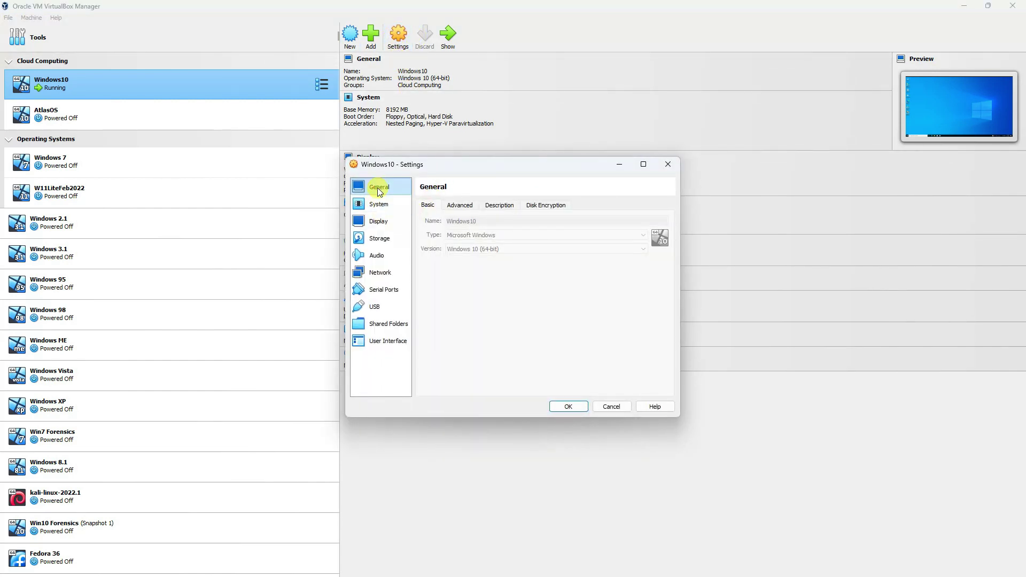
left_click(465, 205)
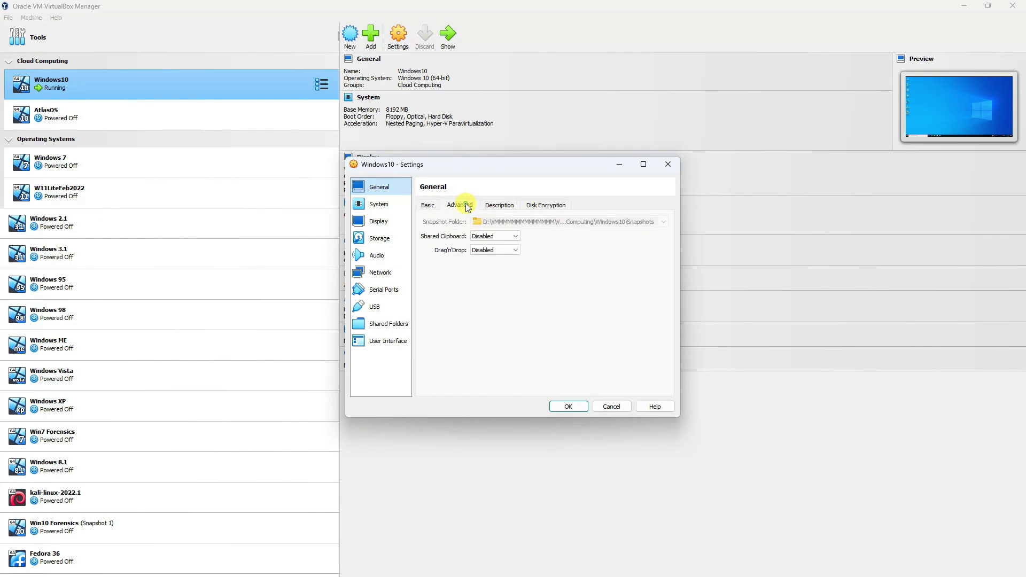
left_click(507, 239)
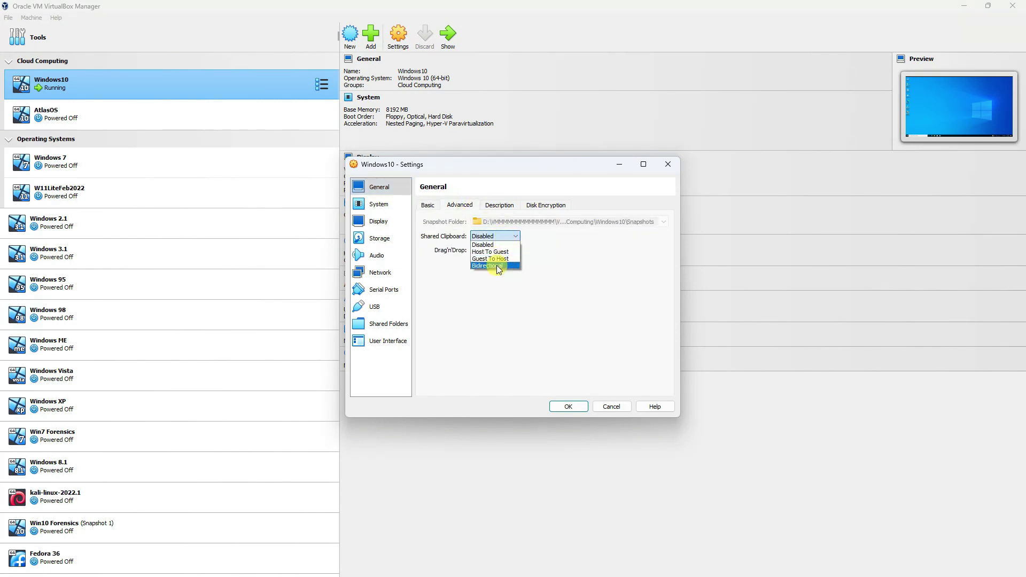
left_click(496, 265)
left_click(492, 251)
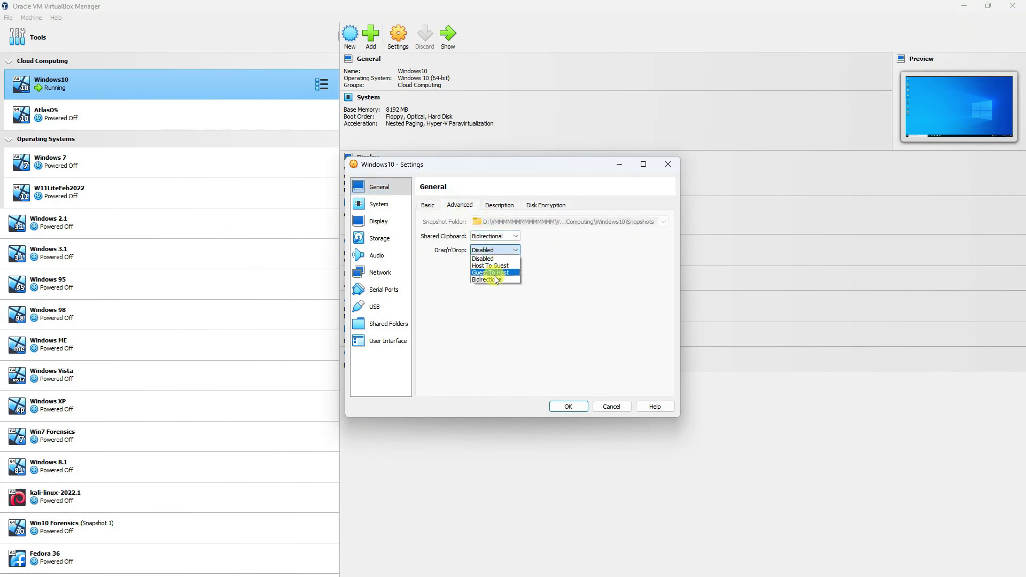
left_click(492, 278)
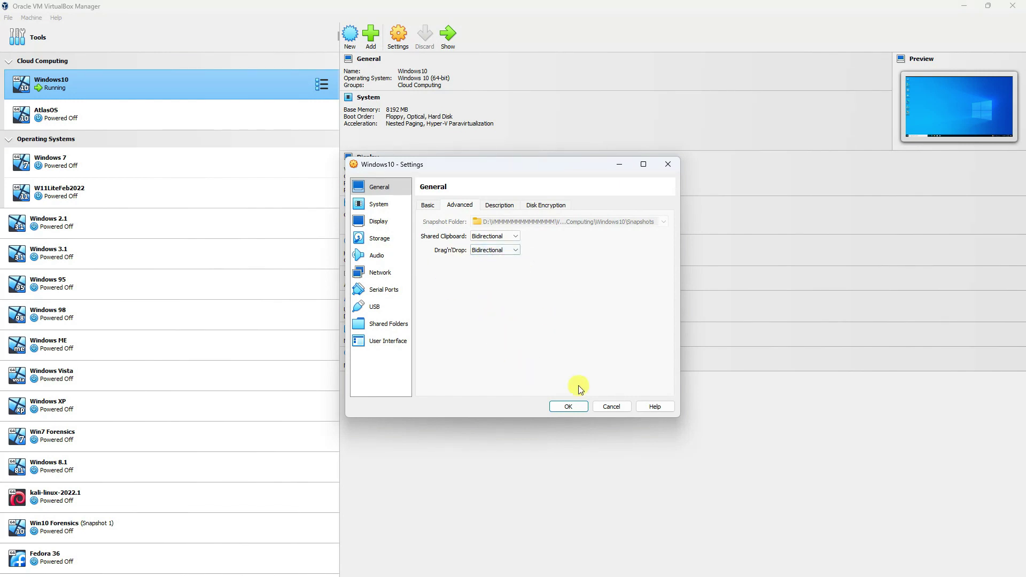
left_click(563, 406)
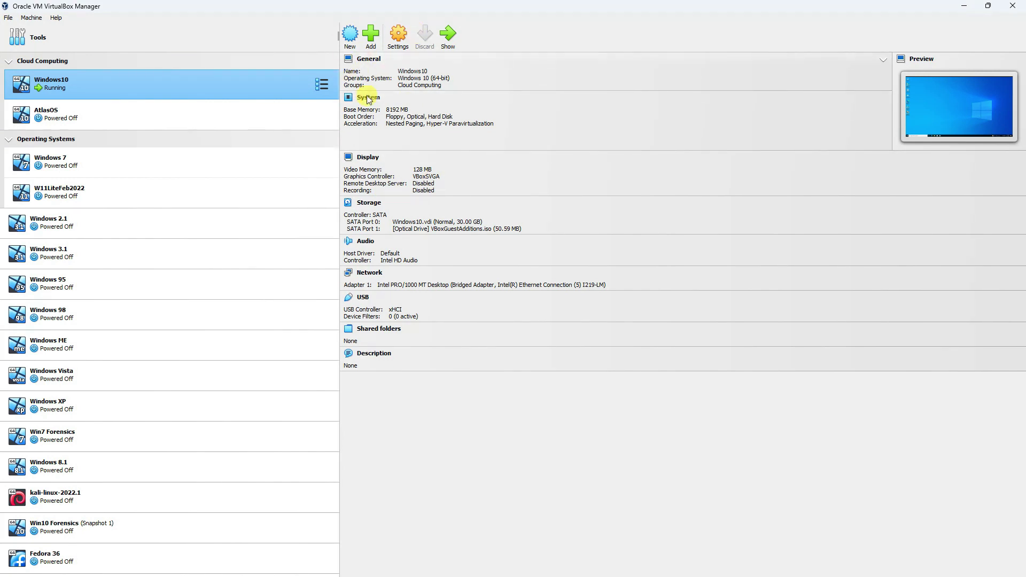
- Open the network settings of the Windows10 virtual machine
left_click(394, 51)
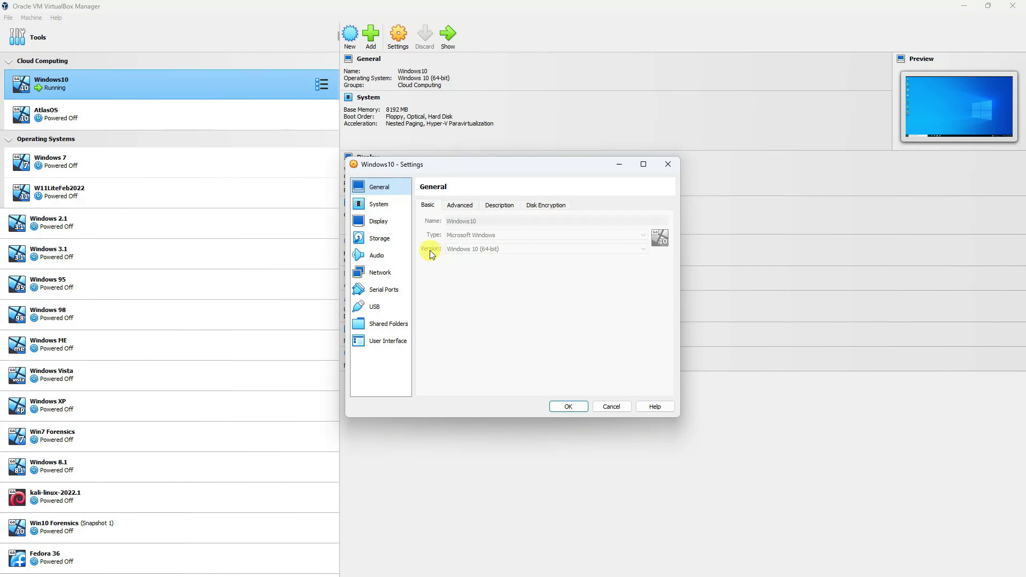
left_click(380, 274)
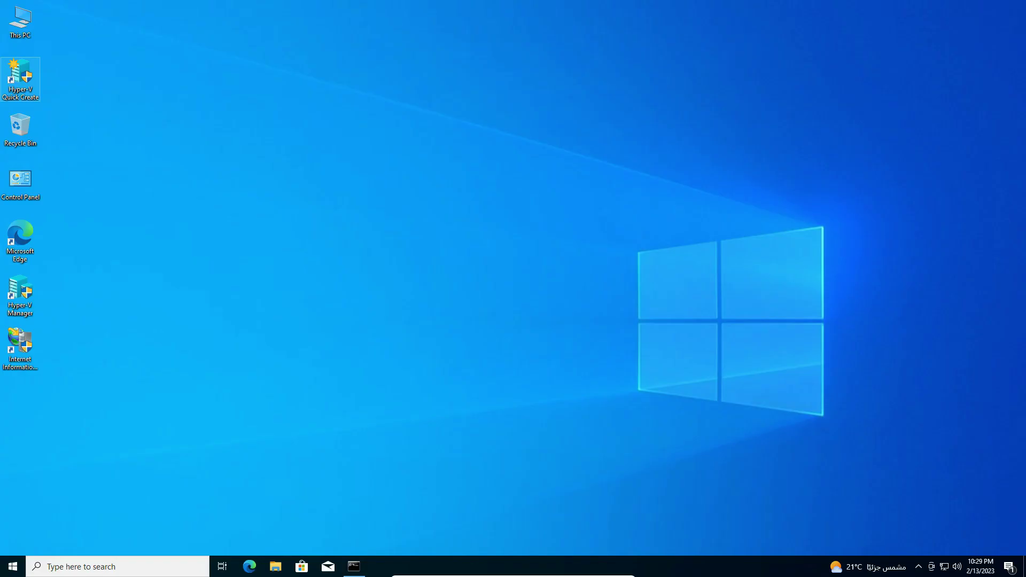
- Switch to the Windows 10 guest, open a Command Prompt there and run ipconfig
left_click(455, 218)
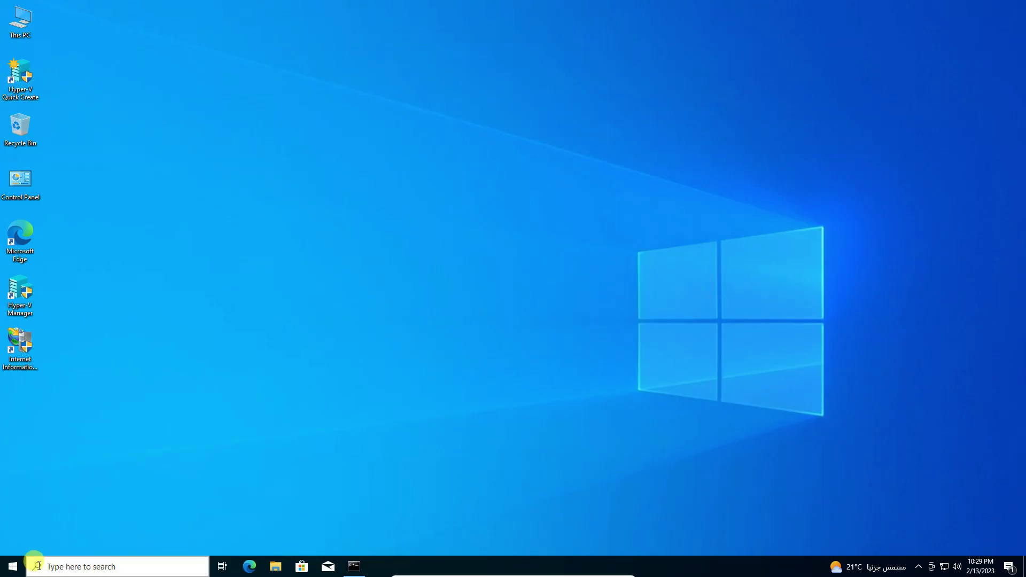
right_click(12, 565)
left_click(37, 517)
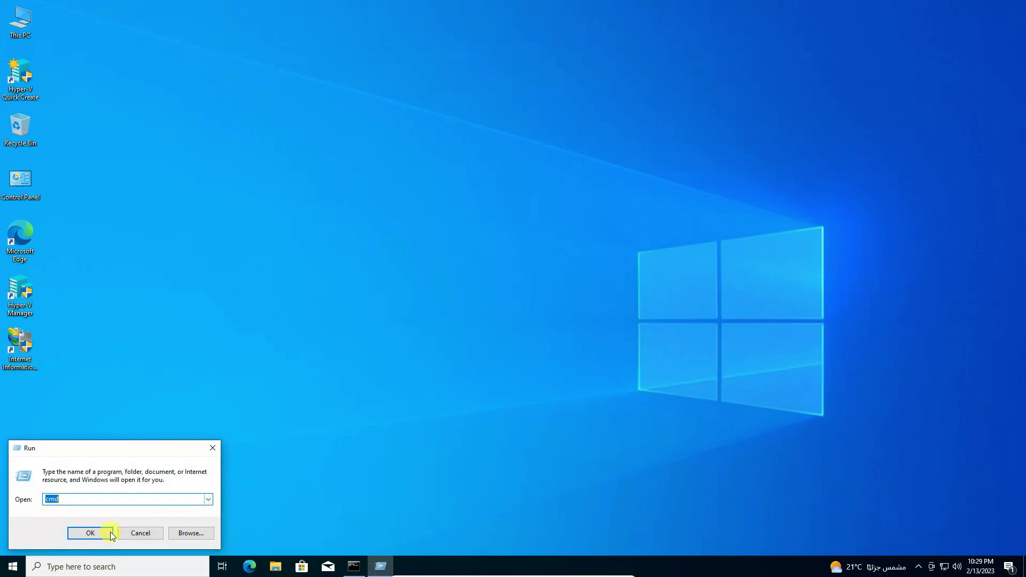
left_click(86, 533)
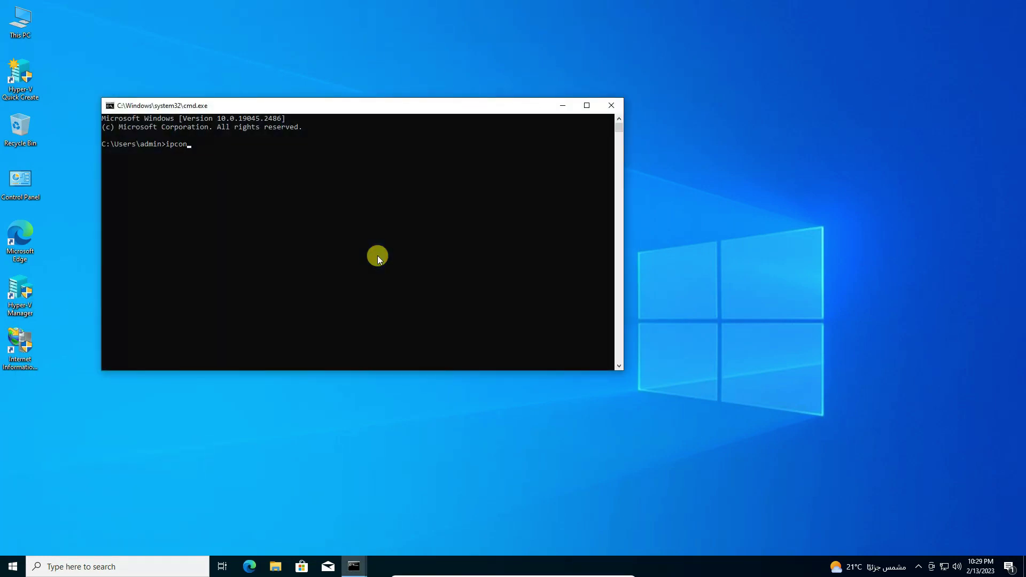
type("ipconfig")
key("Return")
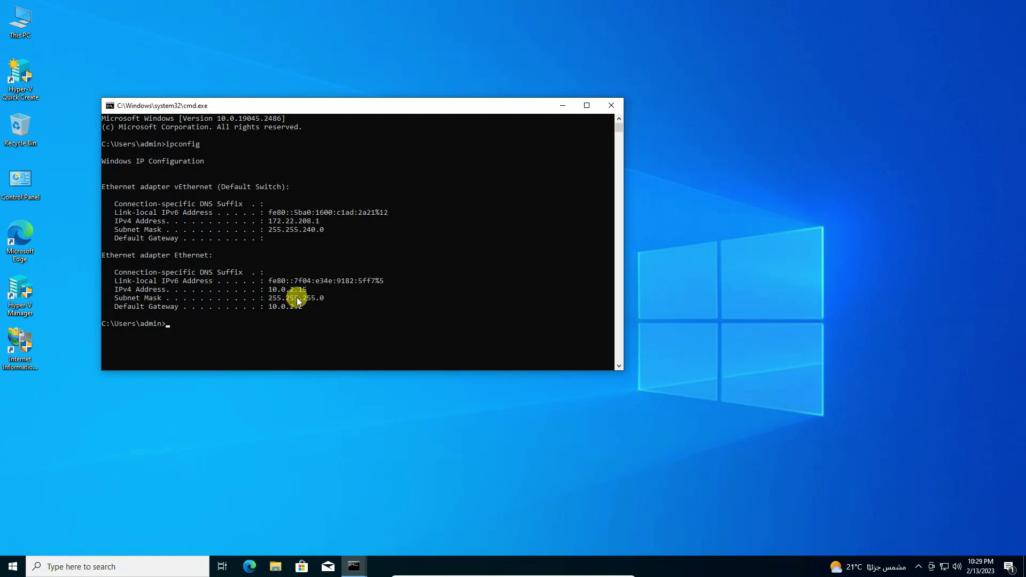
- Ping the guest's address 10.0.2.15 from the host's command prompt, stop the ping and dismiss that window
left_click_drag(407, 206, 646, 108)
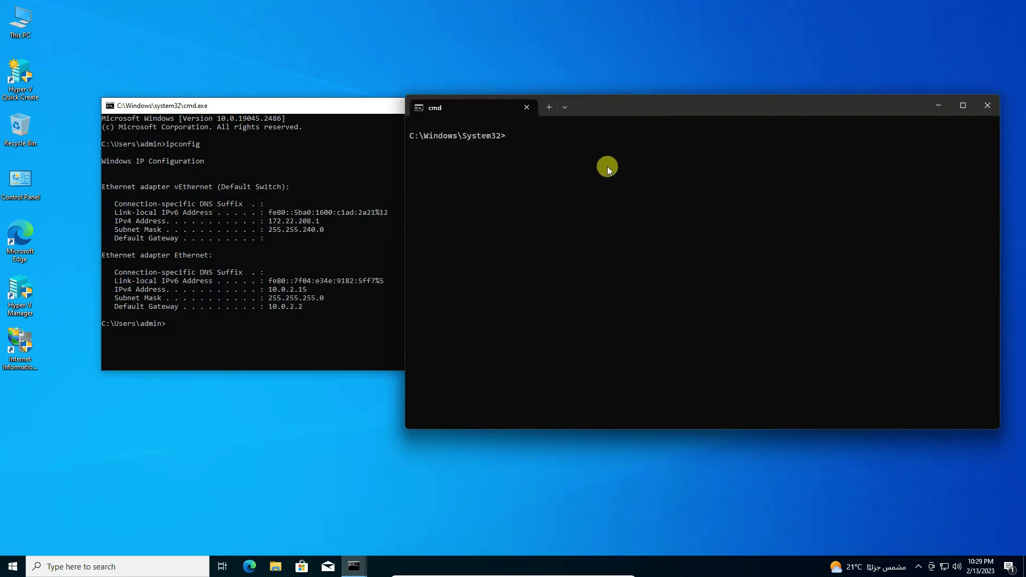
type("ping")
type("10.0.2.15")
key("Return")
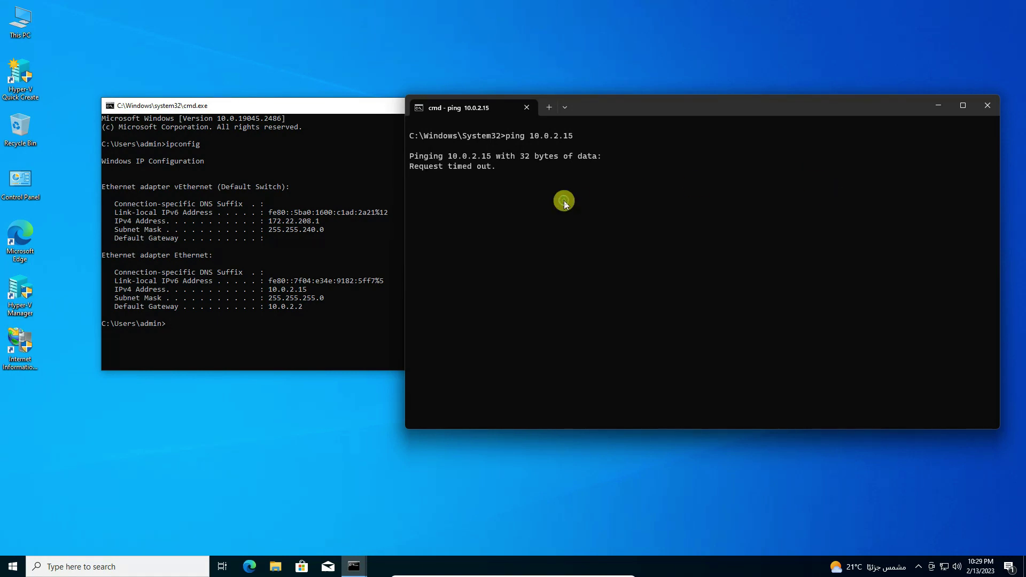
key("ctrl+c")
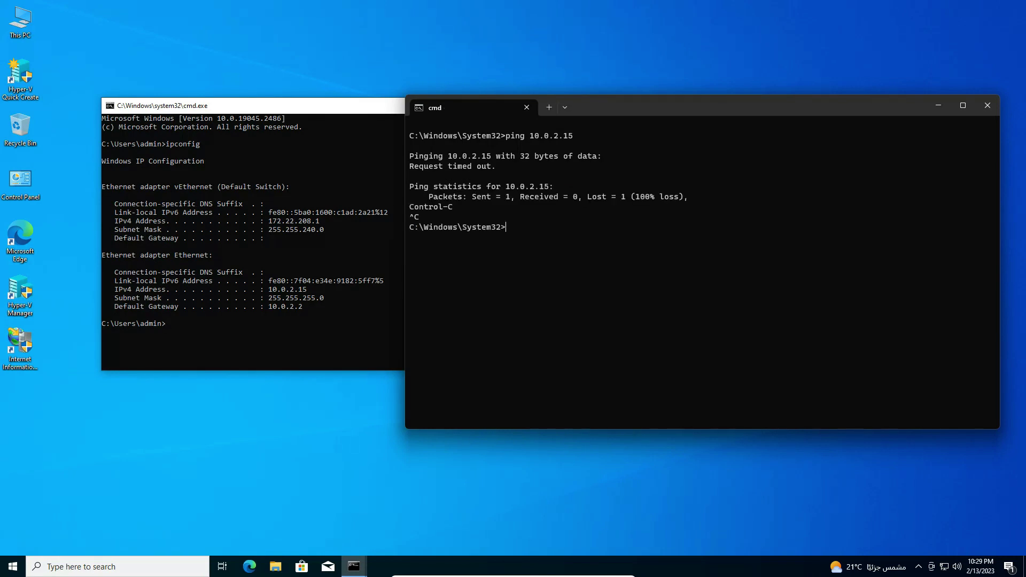
key("alt+F4")
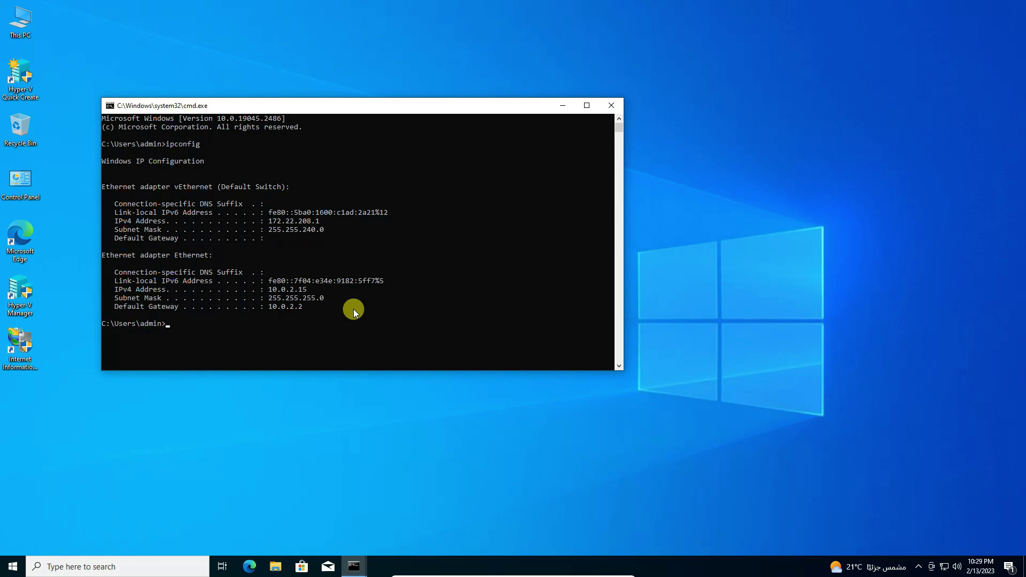
- Open Internet Information Services (IIS) Manager in the guest, view the server's Sites and close the manager
double_click(20, 347)
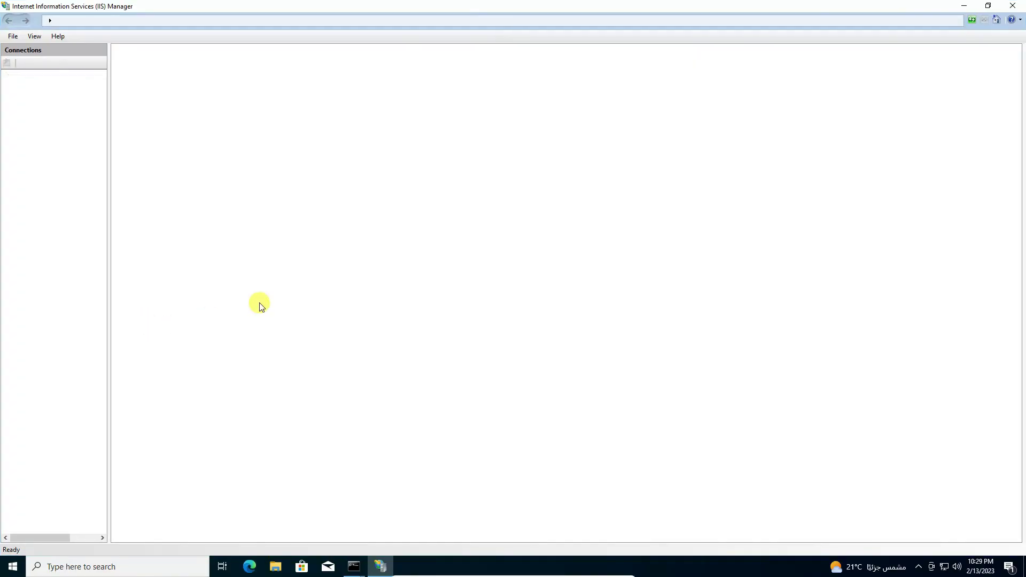
double_click(17, 75)
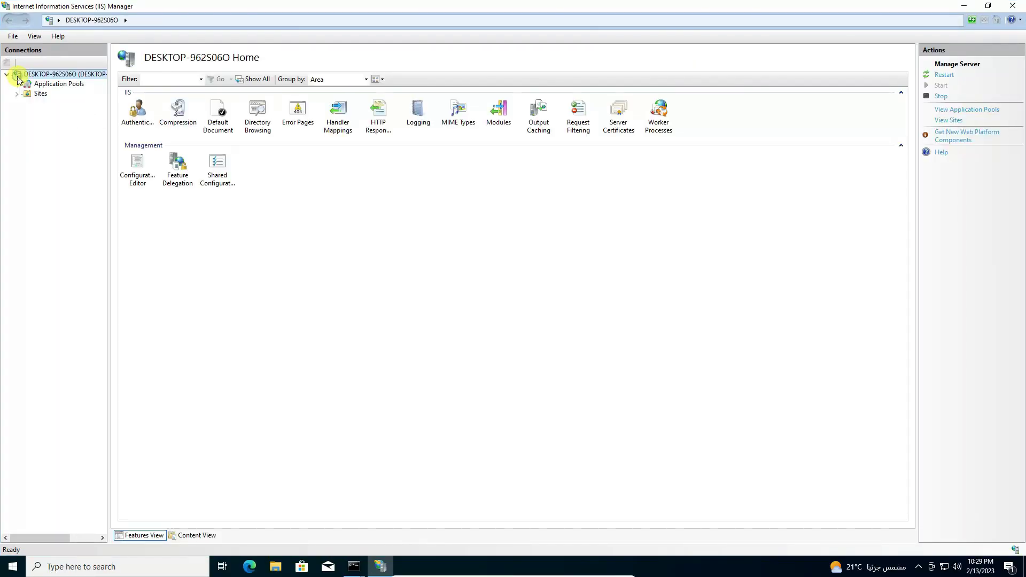
double_click(33, 93)
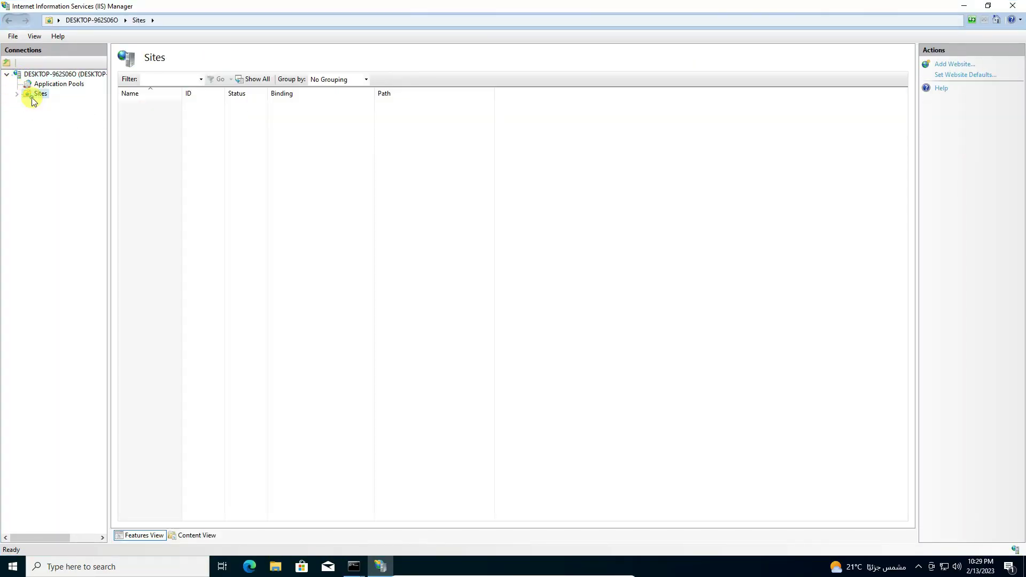
left_click(1013, 5)
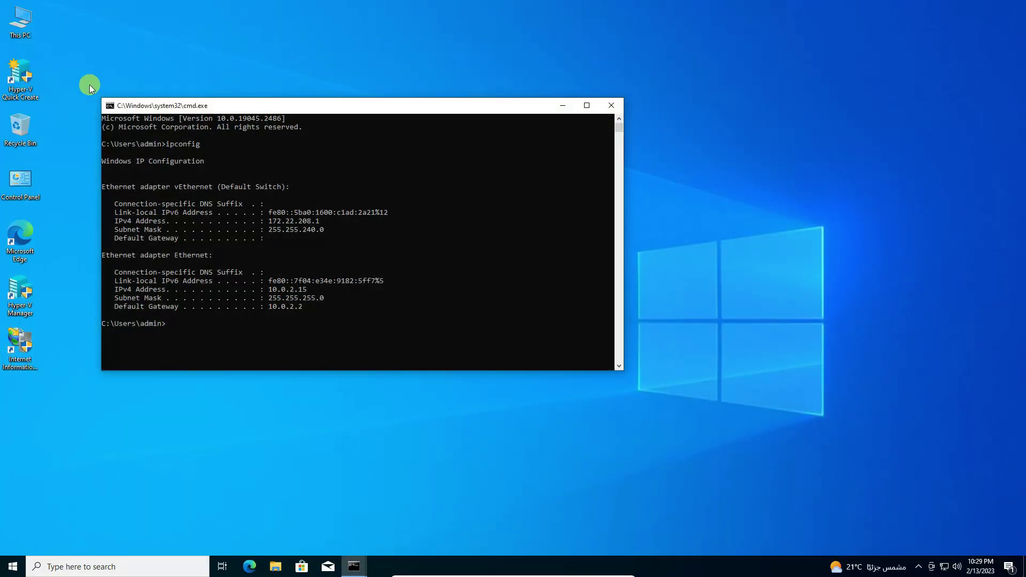
- Browse to the C:\inetpub\wwwroot folder in the guest's File Explorer
double_click(21, 20)
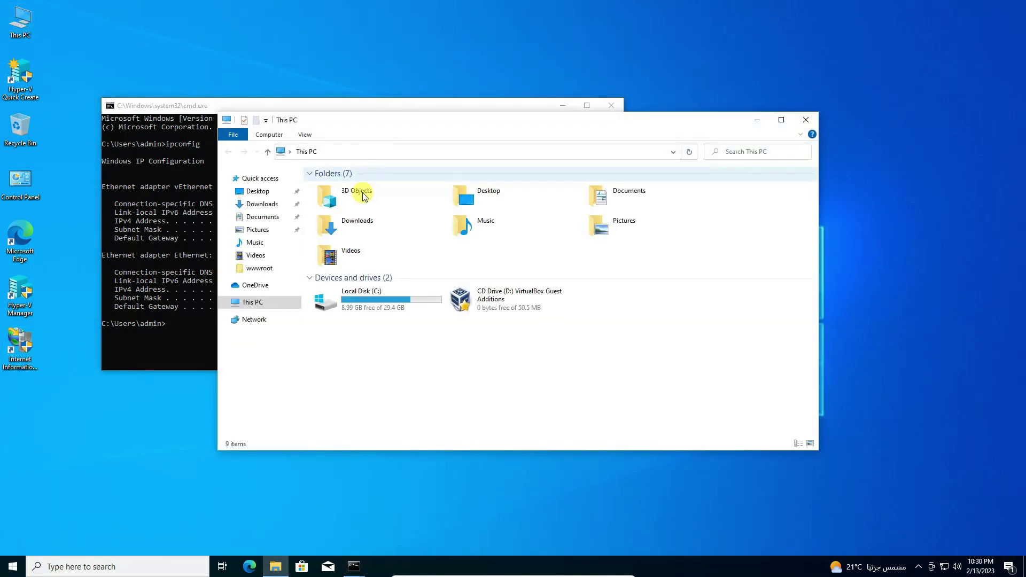
double_click(360, 297)
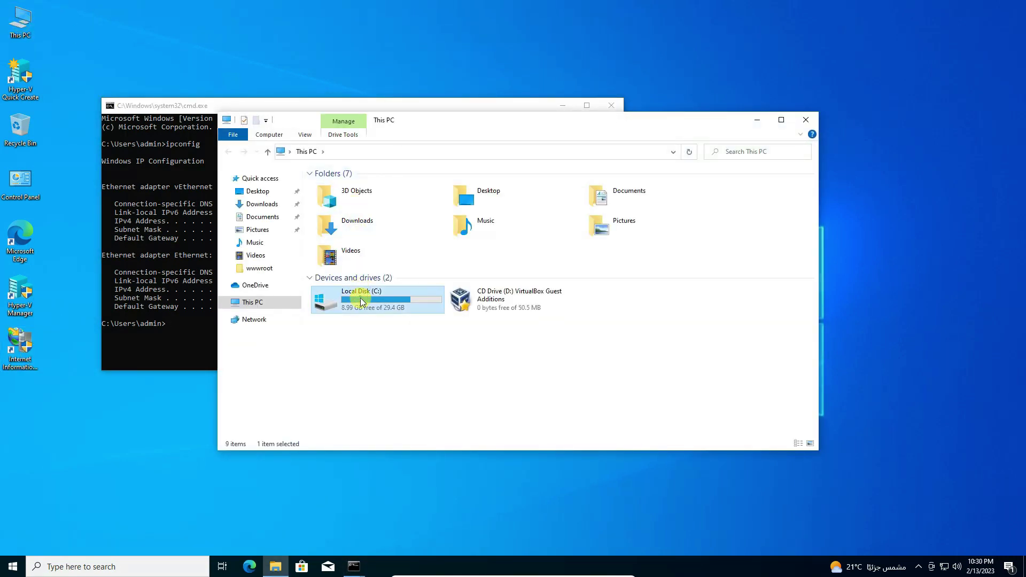
double_click(335, 186)
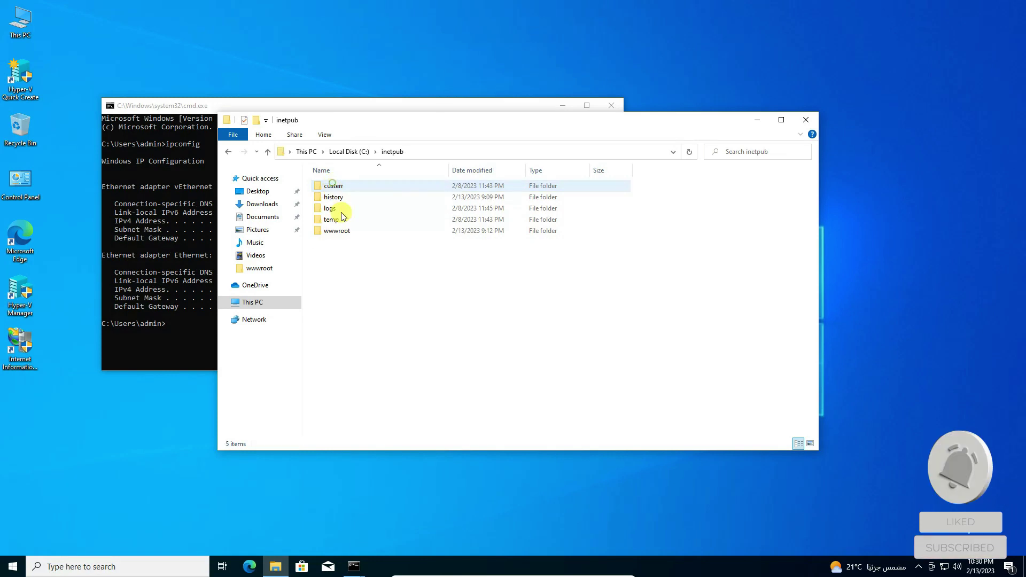
left_click(335, 232)
double_click(336, 232)
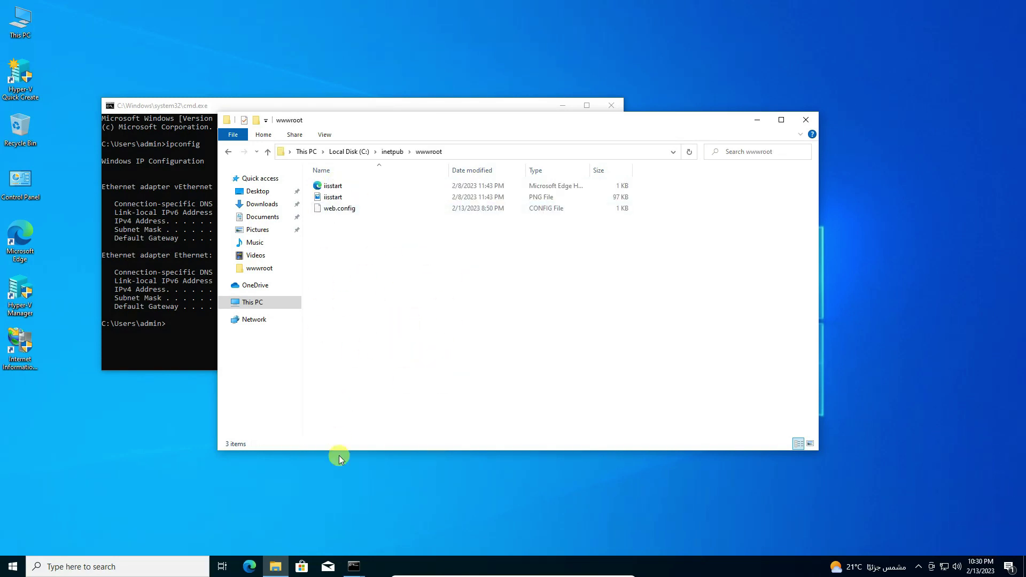
- Load localhost in the guest's Microsoft Edge, locate the iisstart page file in wwwroot, and close the folder and browser windows
left_click(249, 566)
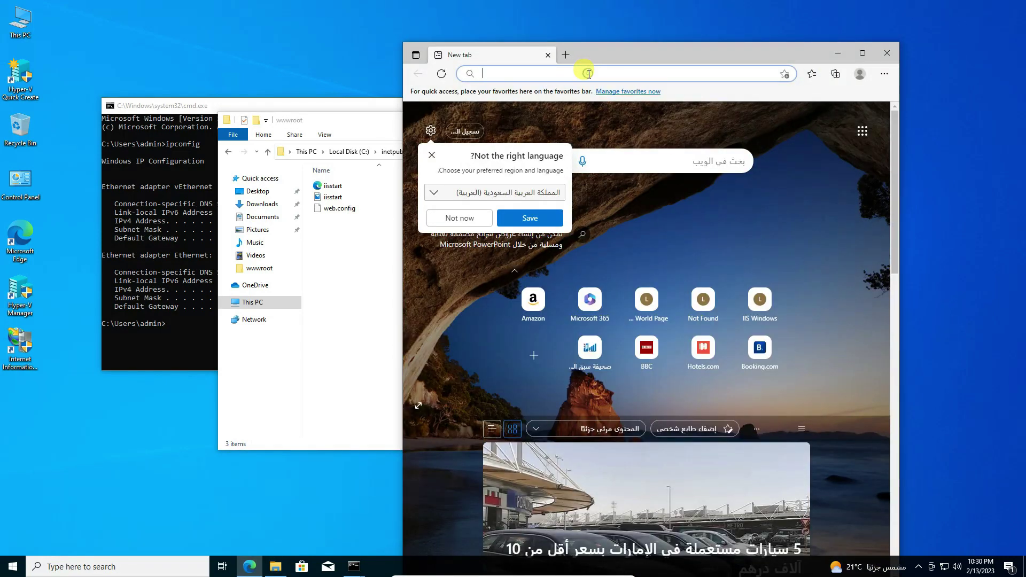
type("localhost")
key("Return")
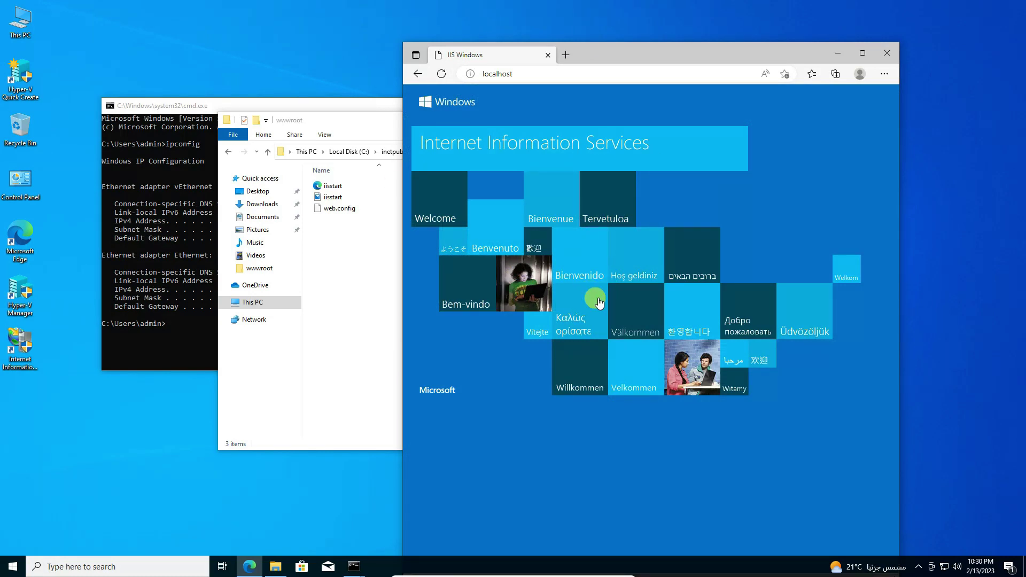
left_click(334, 188)
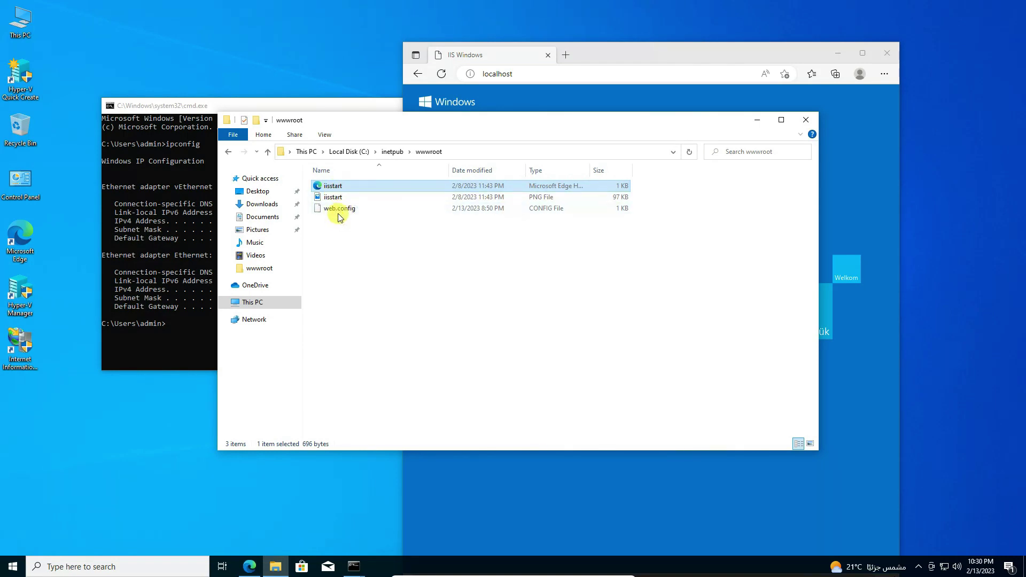
left_click(807, 121)
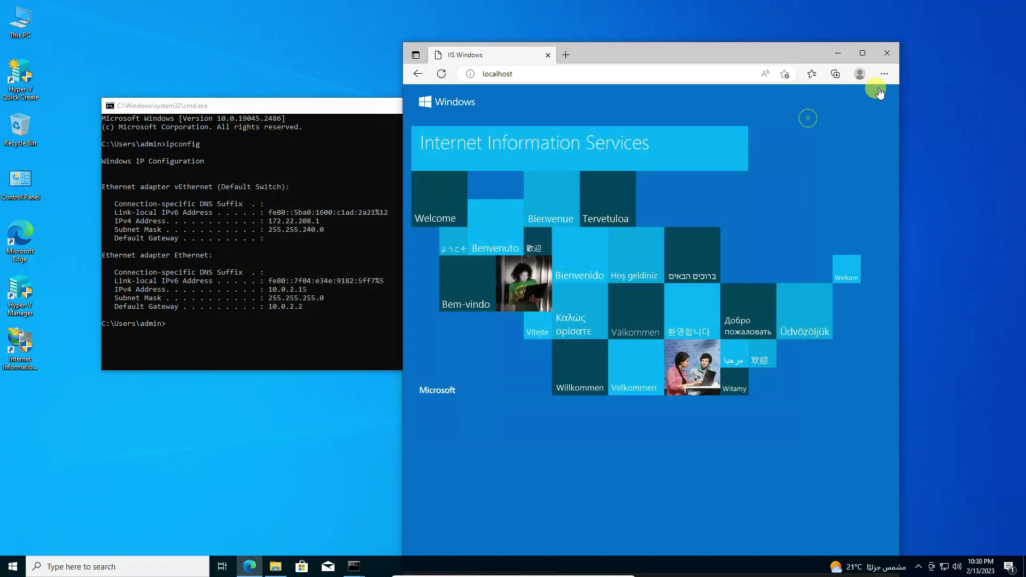
left_click(886, 52)
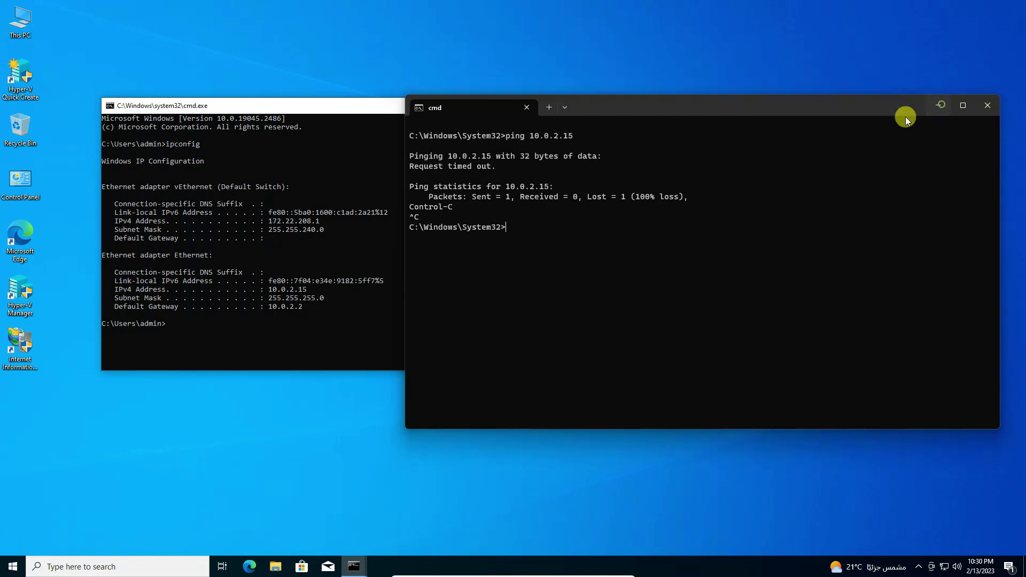
- Attach network Adapter 1 of the Windows10 virtual machine to the Host-only Adapter in VirtualBox Manager and save the settings
left_click(939, 106)
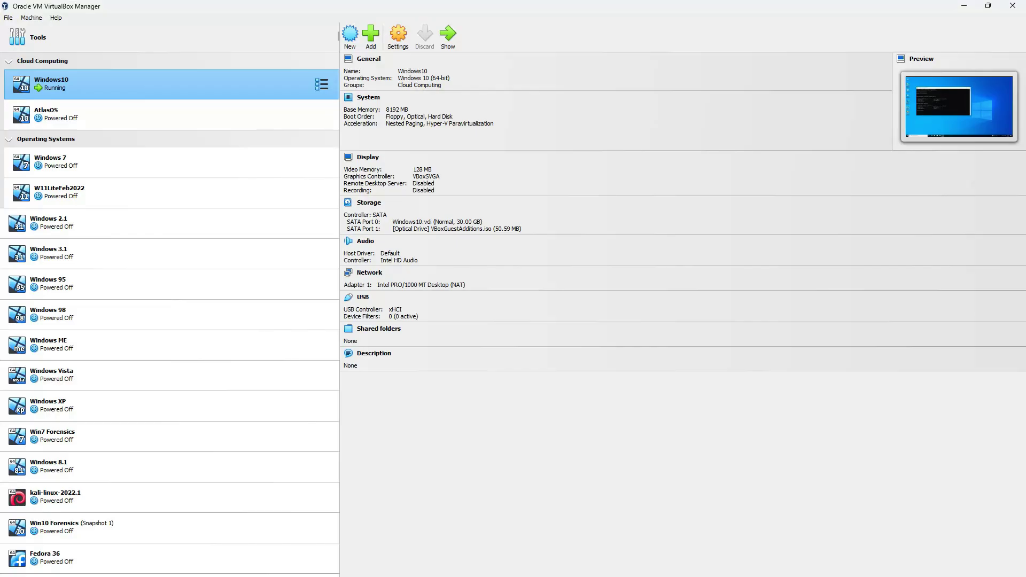
left_click(398, 35)
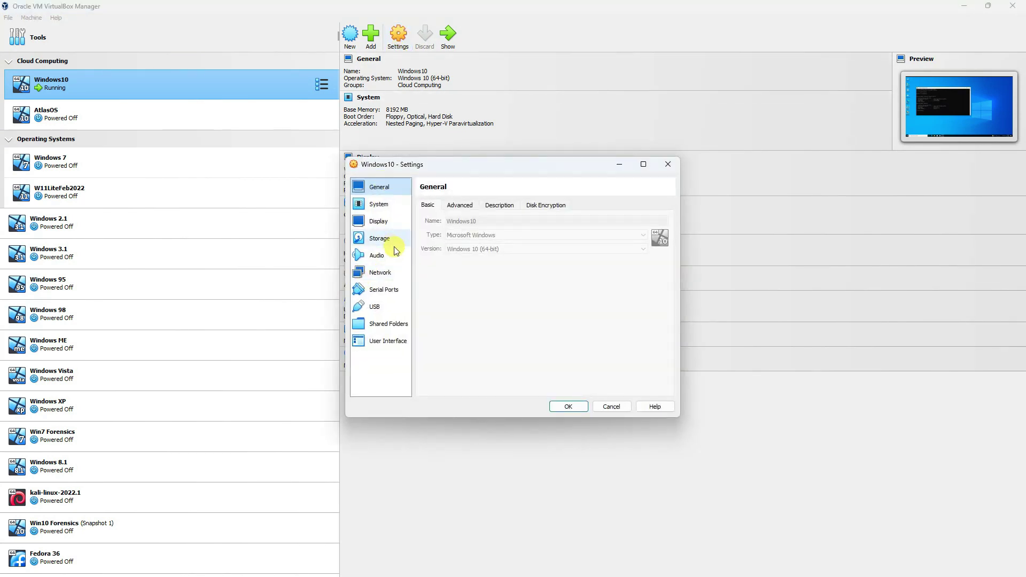
left_click(384, 279)
left_click(521, 233)
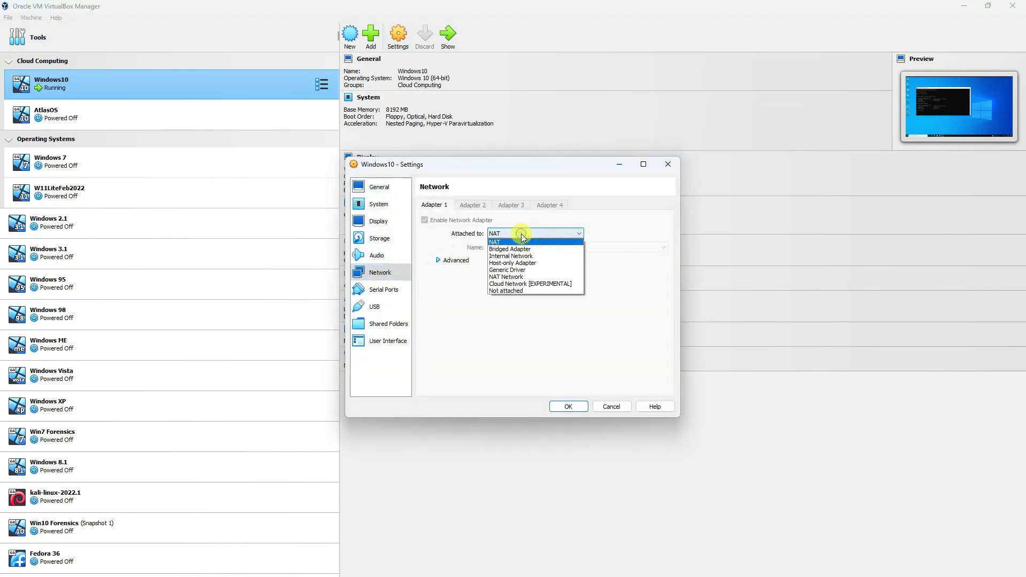
left_click(524, 263)
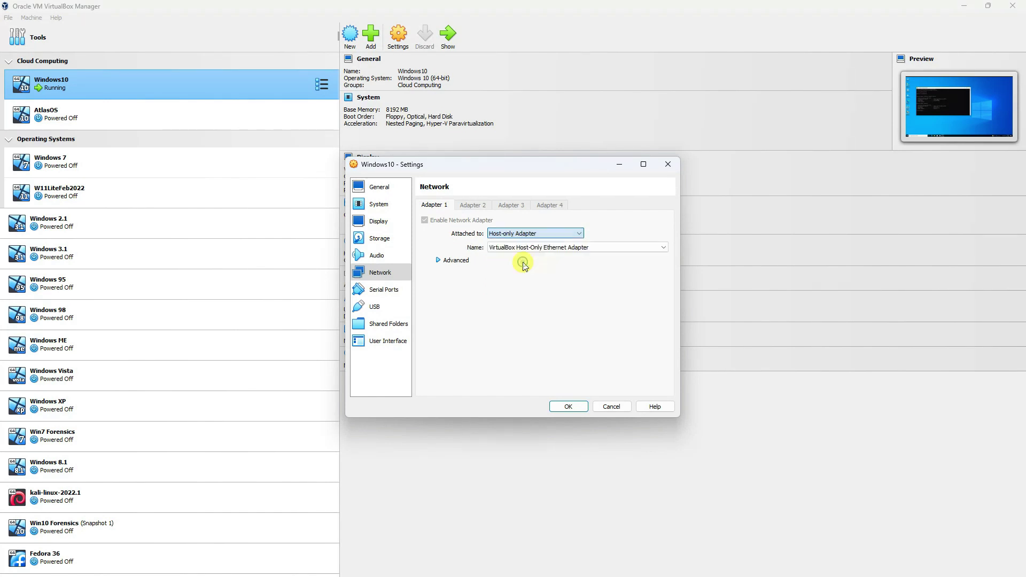
left_click(568, 407)
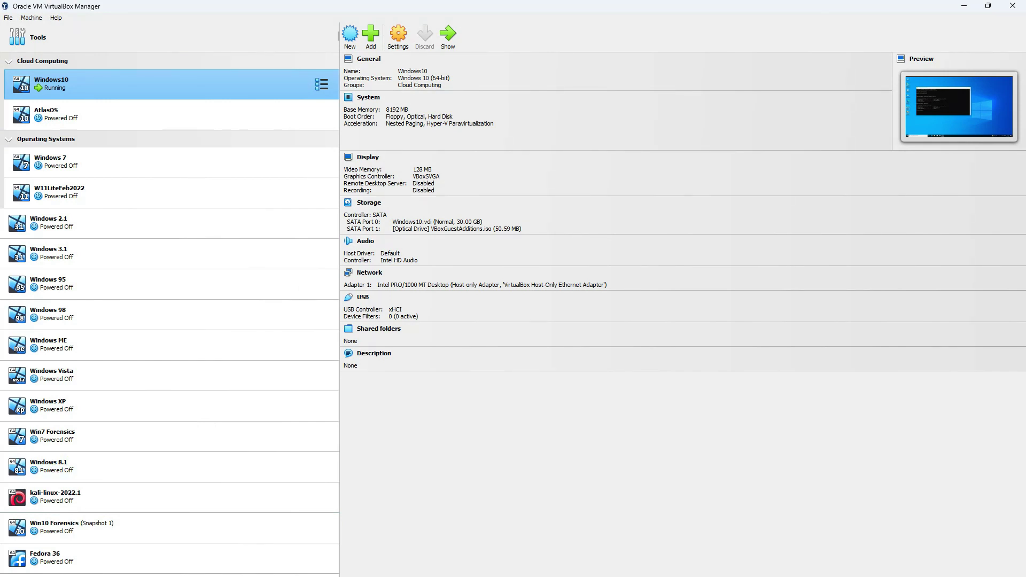
- Switch to the guest, run ipconfig in its command prompt and compare the Ethernet adapter's previous and current addresses
key("alt+Tab")
left_click(415, 327)
type("ipconfig")
key("Return")
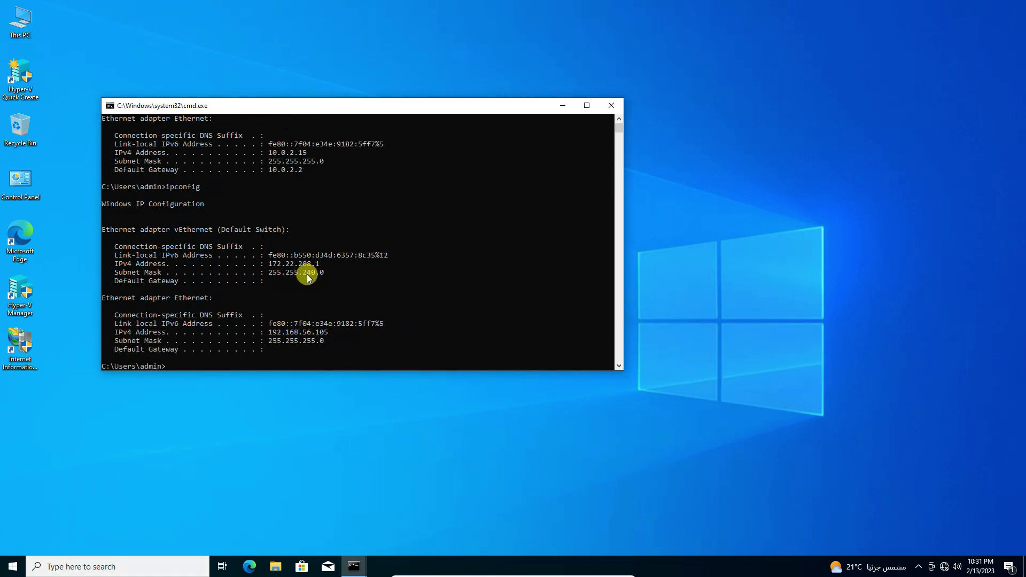
scroll(306, 275, "up", 2)
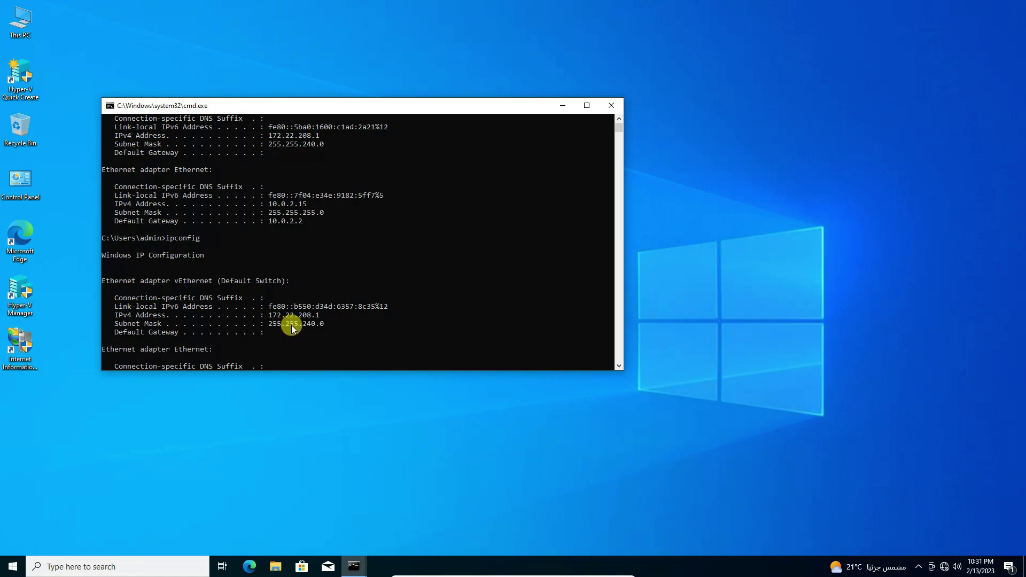
scroll(291, 328, "down", 2)
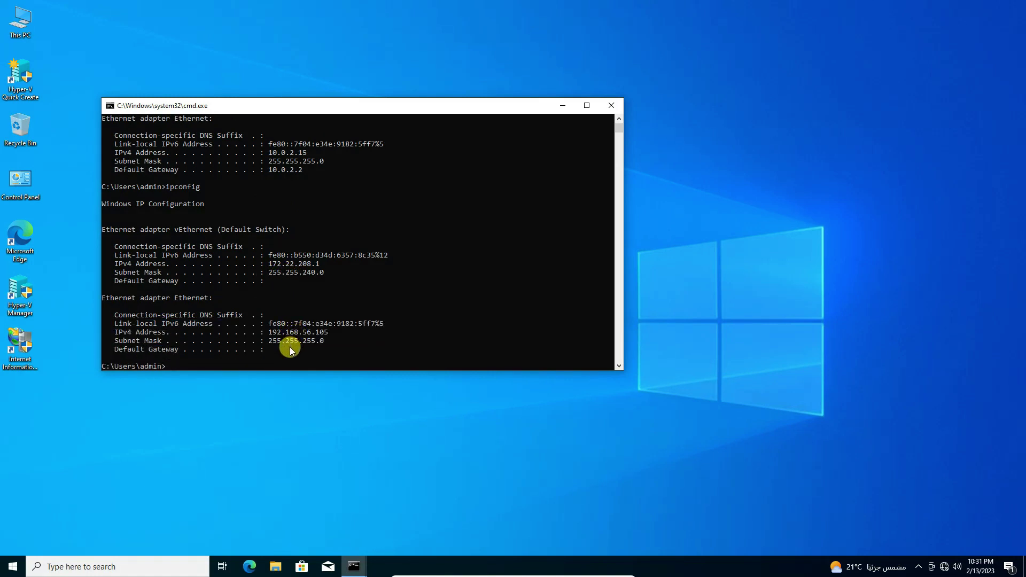
scroll(303, 354, "down", 2)
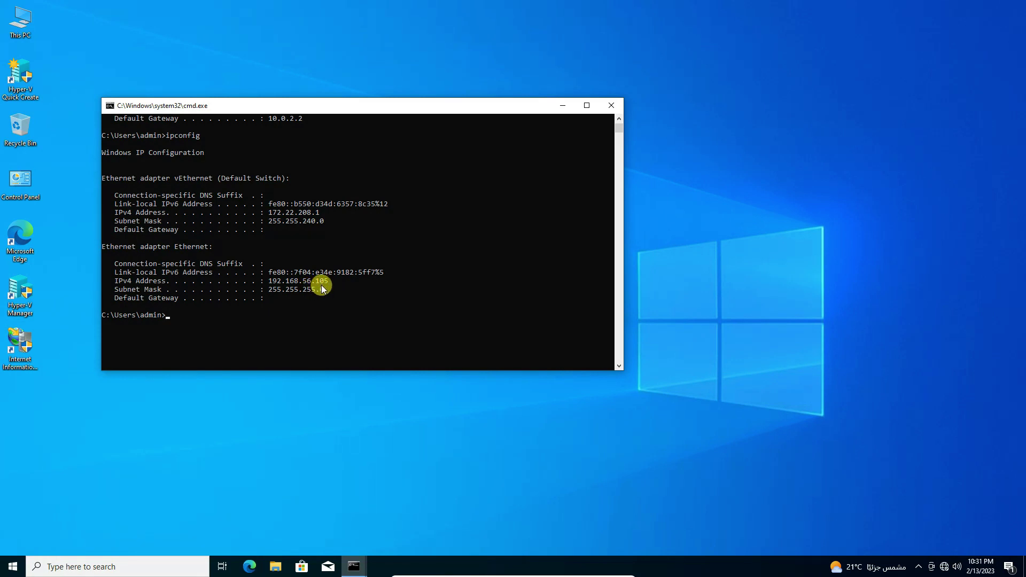
scroll(322, 285, "up", 2)
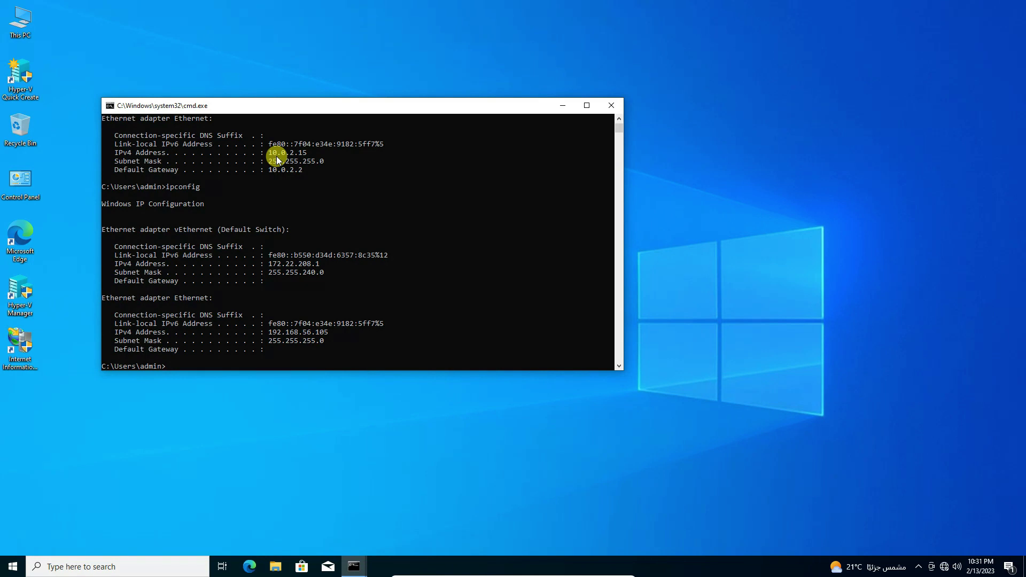
scroll(301, 257, "down", 1)
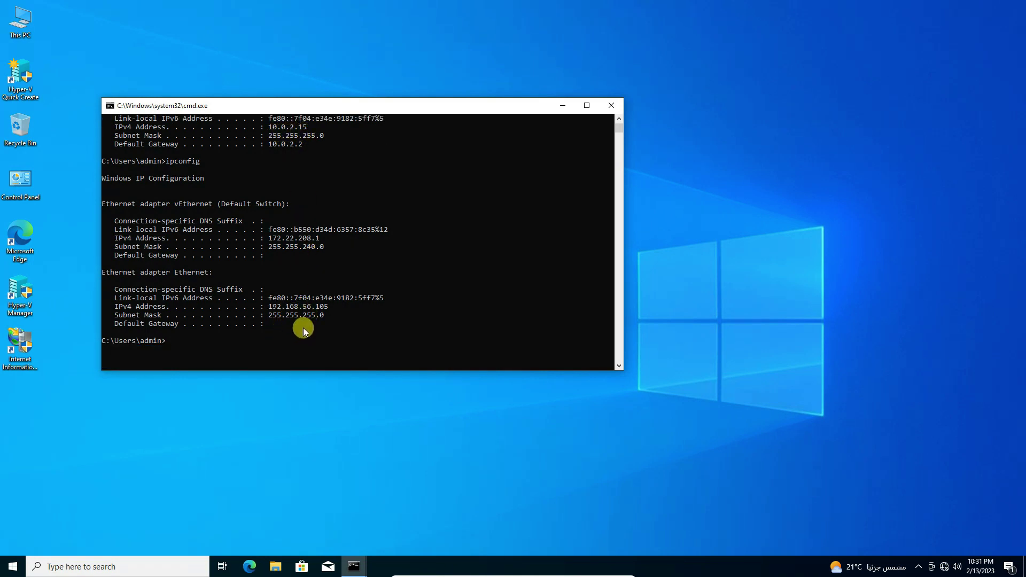
- Clear the guest's command prompt and run ipconfig again to display only the current network configuration
type("cls")
key("Return")
type("ipconfig")
key("Return")
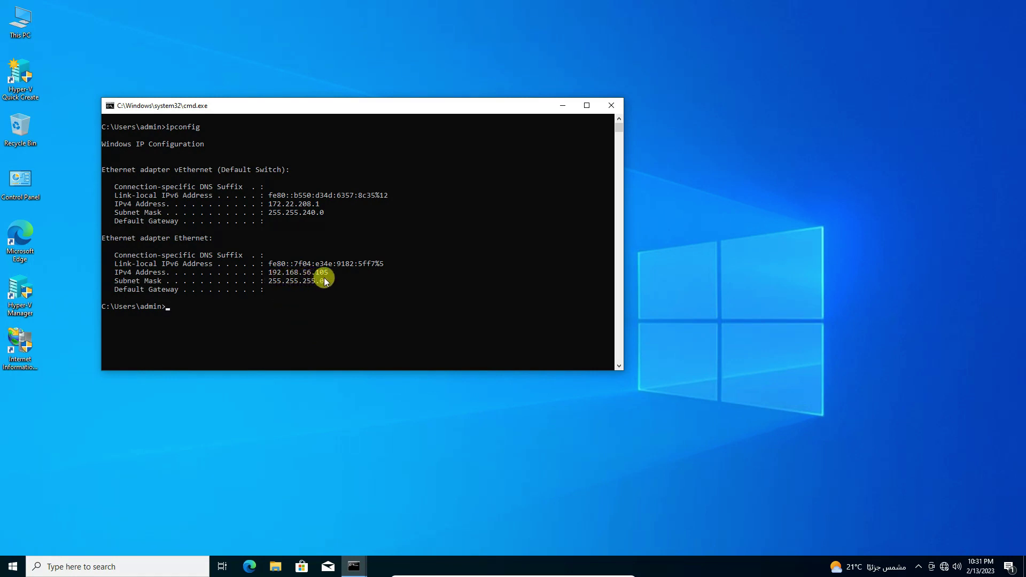
- Turn off Windows Defender Firewall for both private and public networks in the guest's Control Panel, and close the window
double_click(21, 184)
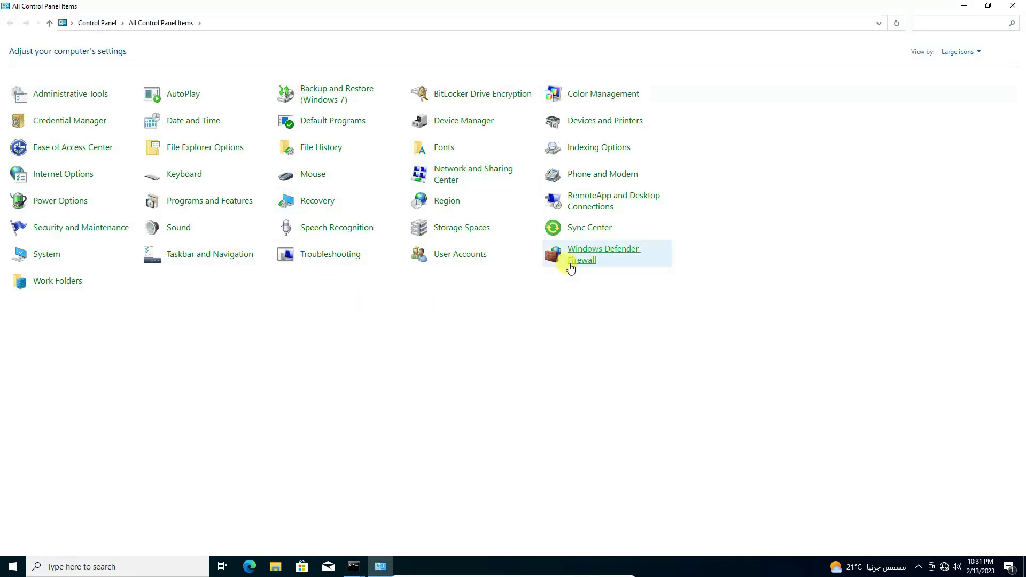
left_click(582, 262)
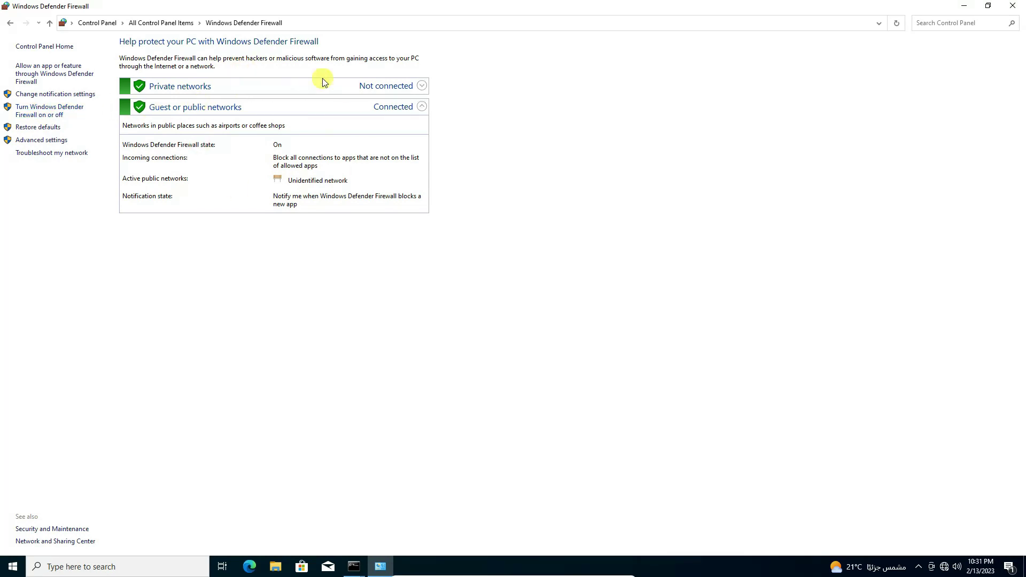
left_click(41, 113)
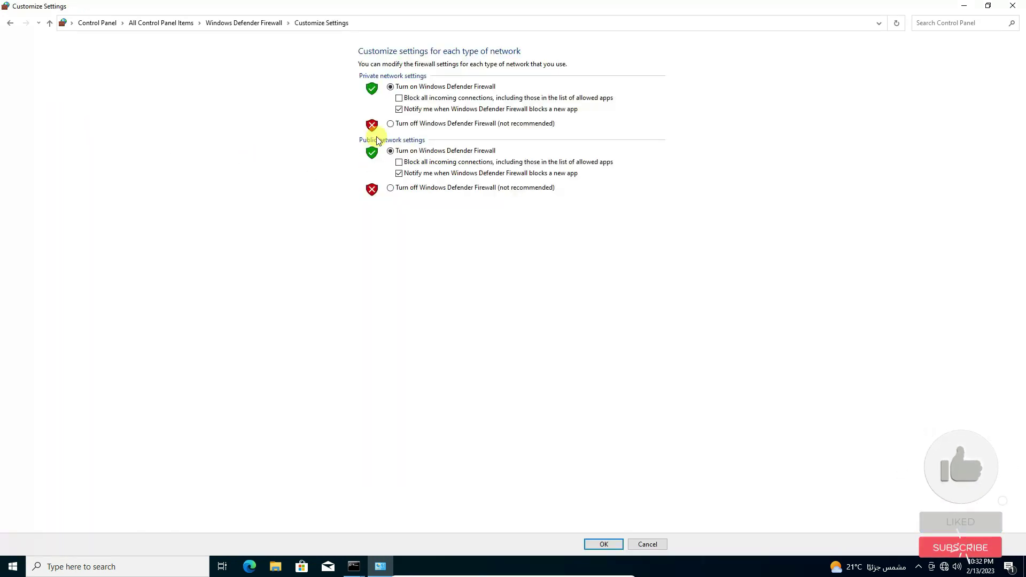
left_click(390, 123)
left_click(391, 189)
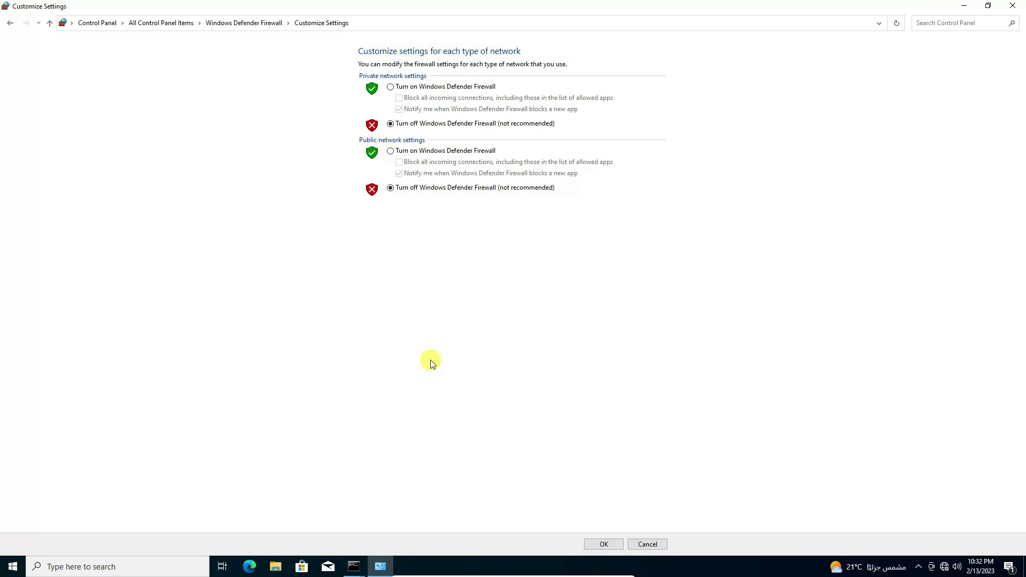
left_click(590, 545)
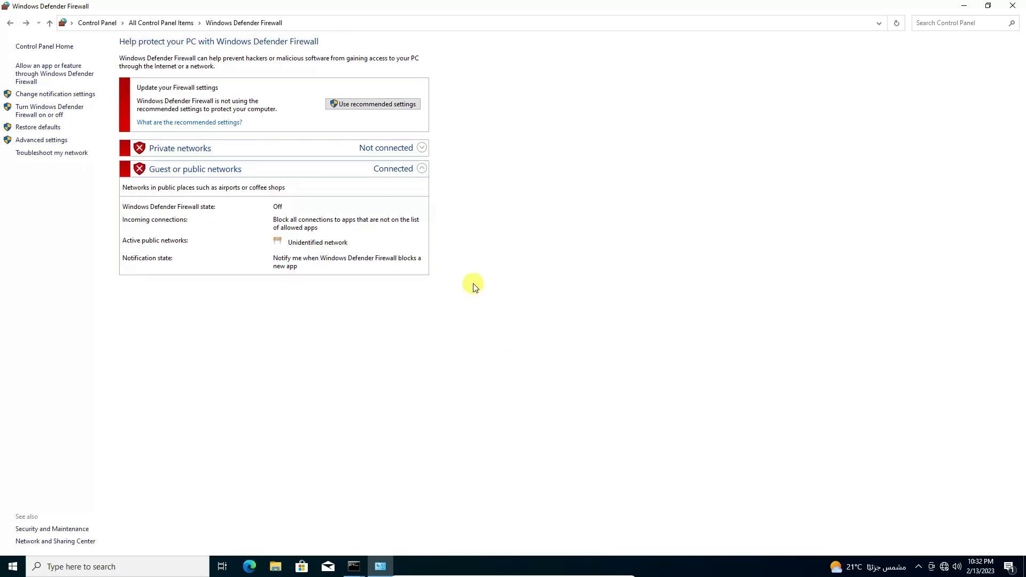
left_click(1012, 6)
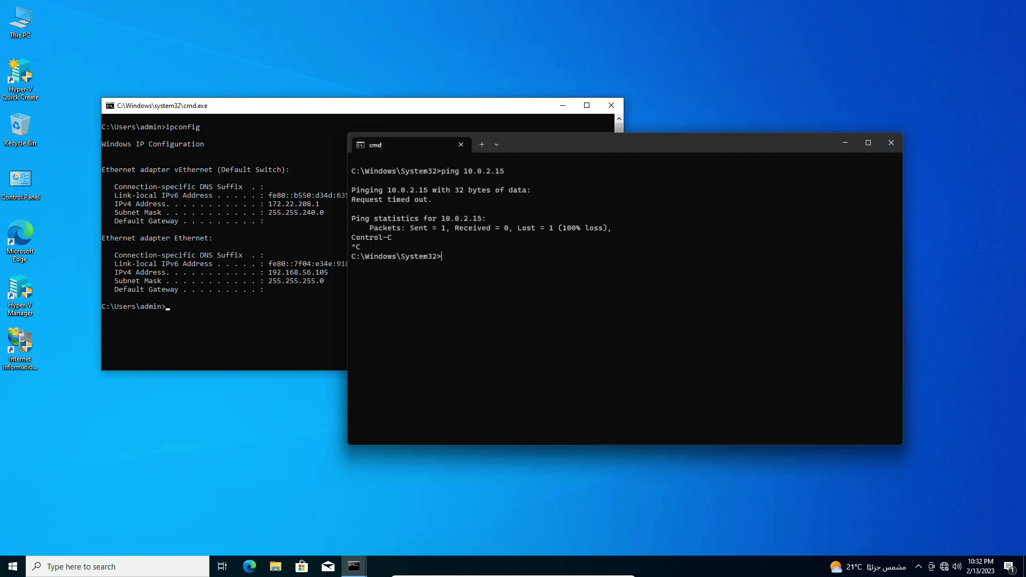
- Clear the host's command prompt and ping the guest at 192.168.56.105
type("cls")
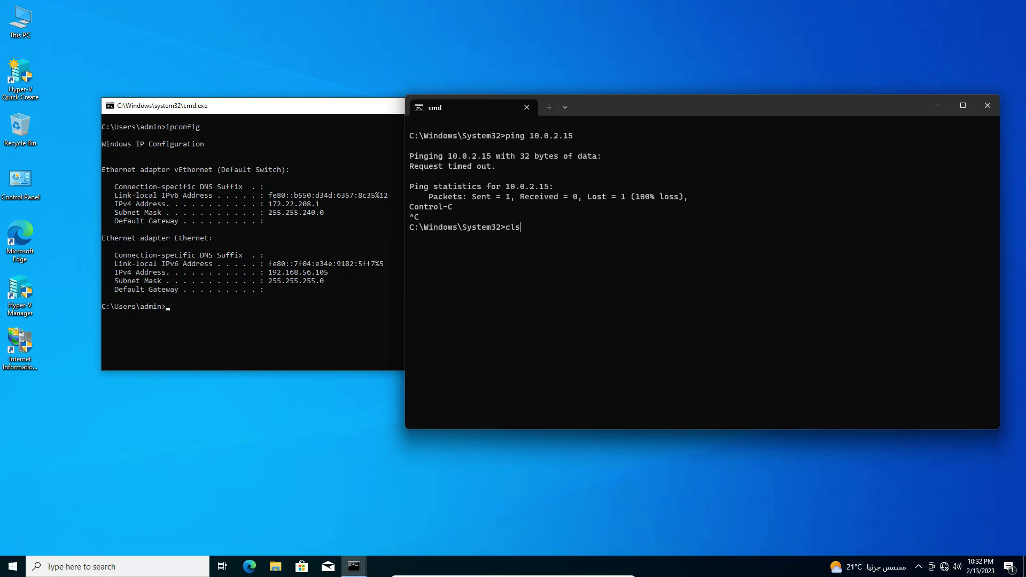
key("Return")
left_click_drag(754, 114, 766, 111)
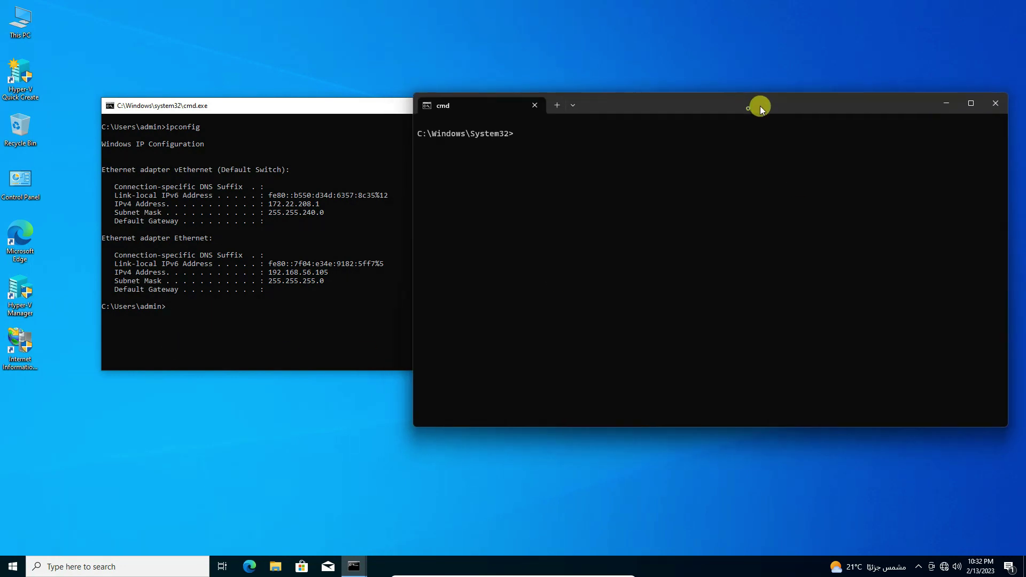
type("p")
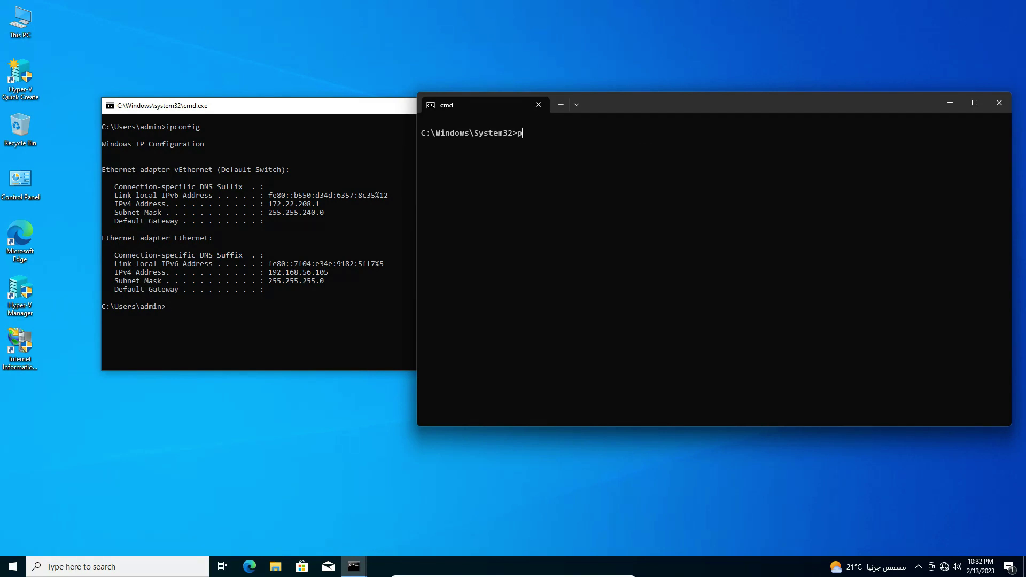
type("ing 192.168.56.105")
key("Return")
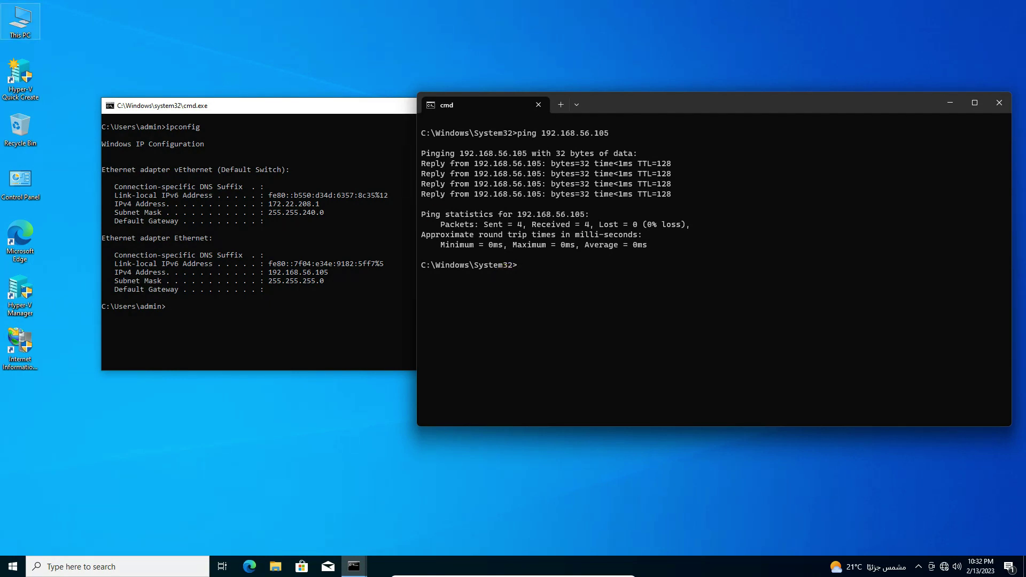
- Switch to VirtualBox Manager and view the Windows10 machine's Details and Snapshots pages
key("super+d")
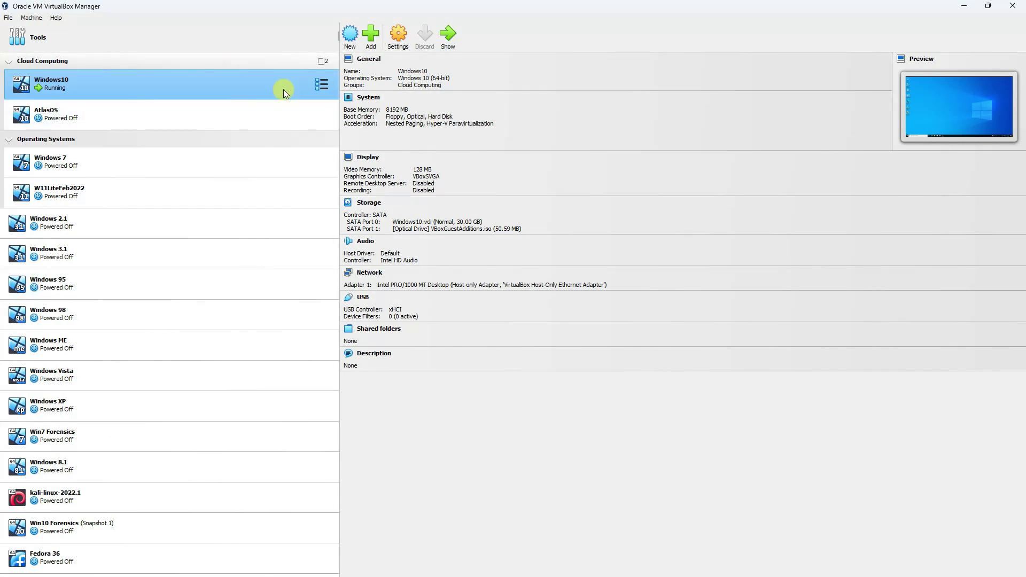
left_click(322, 84)
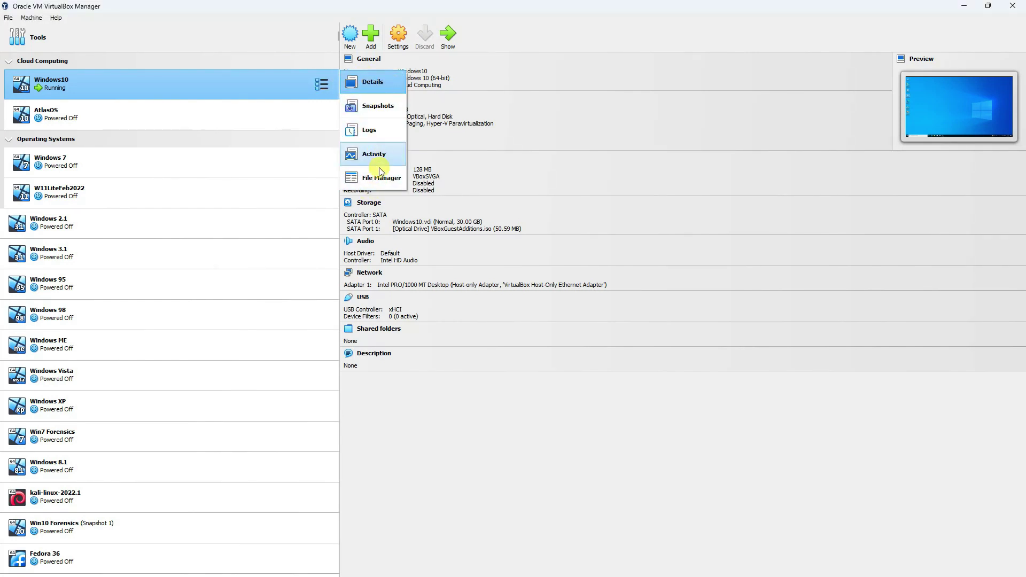
left_click(373, 86)
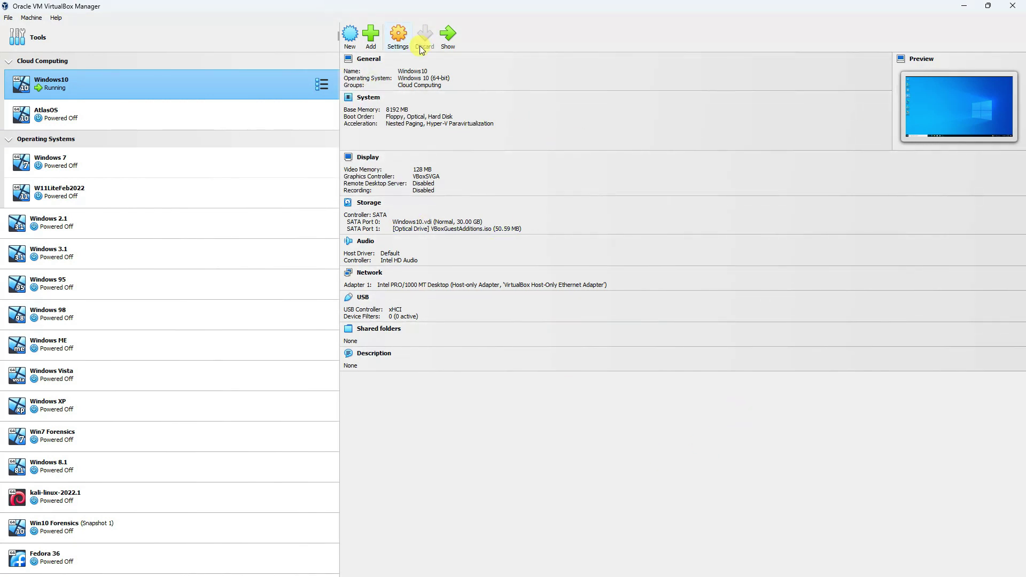
left_click(321, 84)
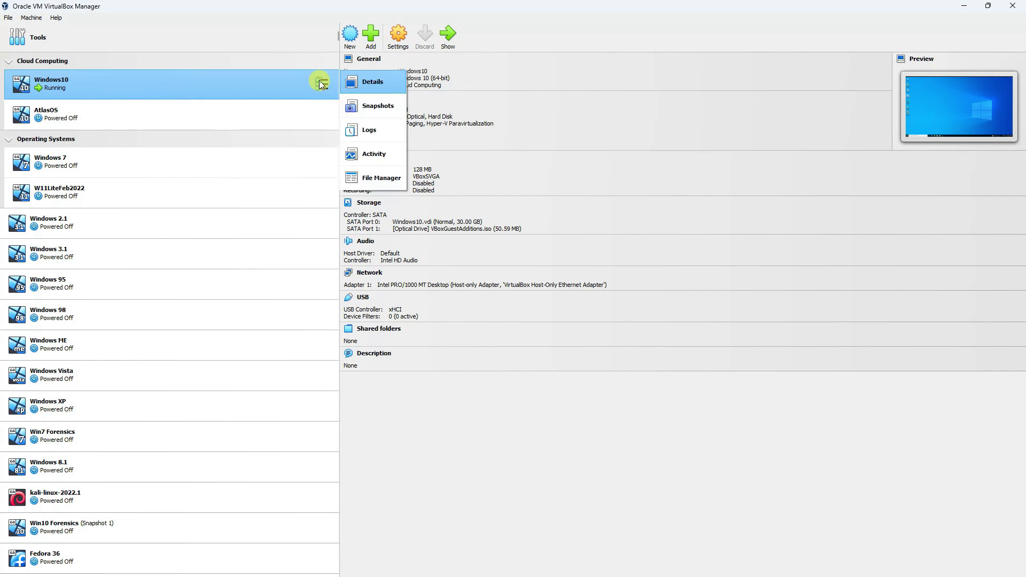
left_click(369, 108)
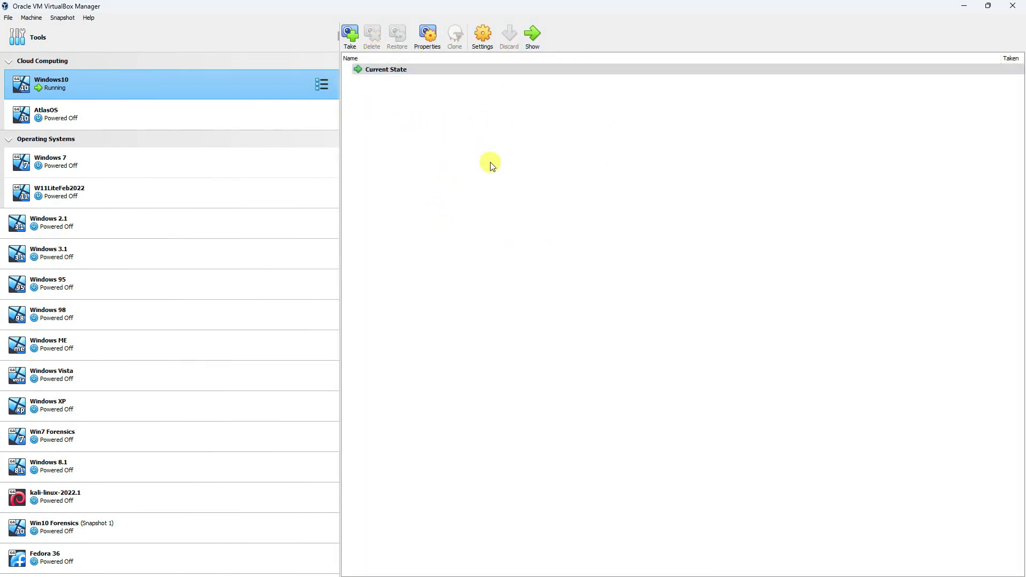
- View the Windows10 machine's Logs and look through the earlier entries in VBox.log
left_click(322, 84)
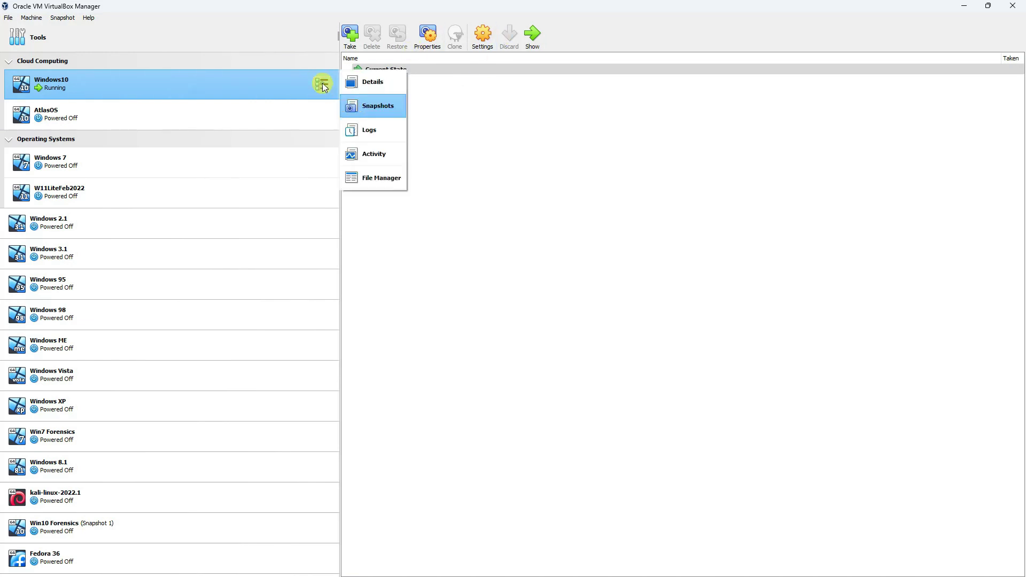
left_click(379, 136)
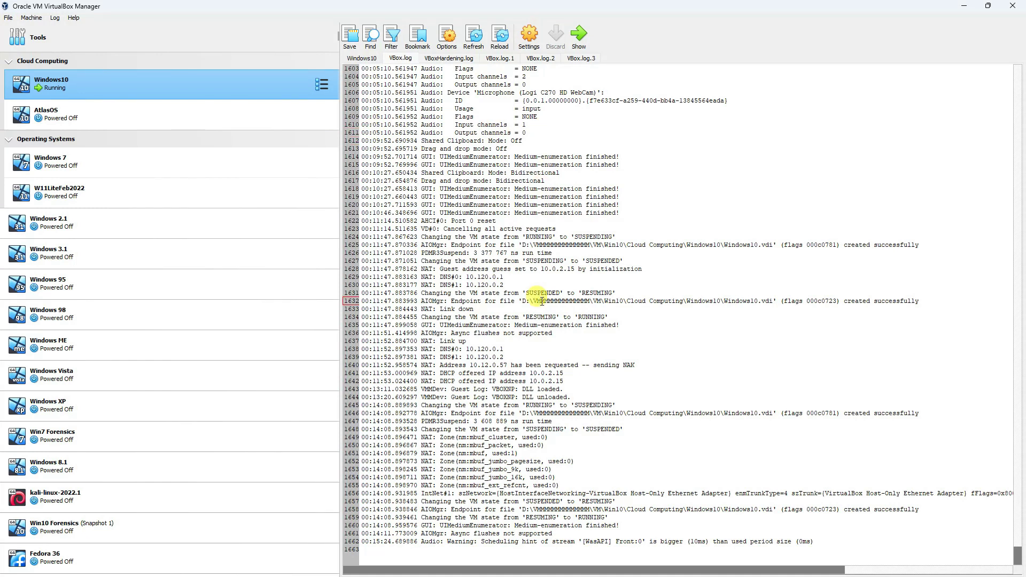
scroll(543, 338, "up", 17)
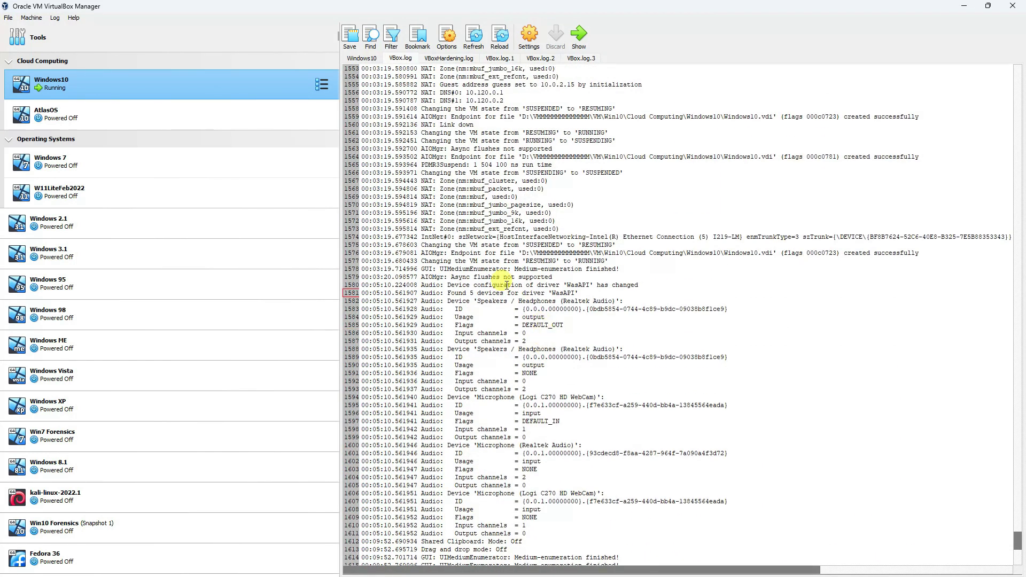
- View the Windows10 machine's Activity and File Manager pages
left_click(324, 87)
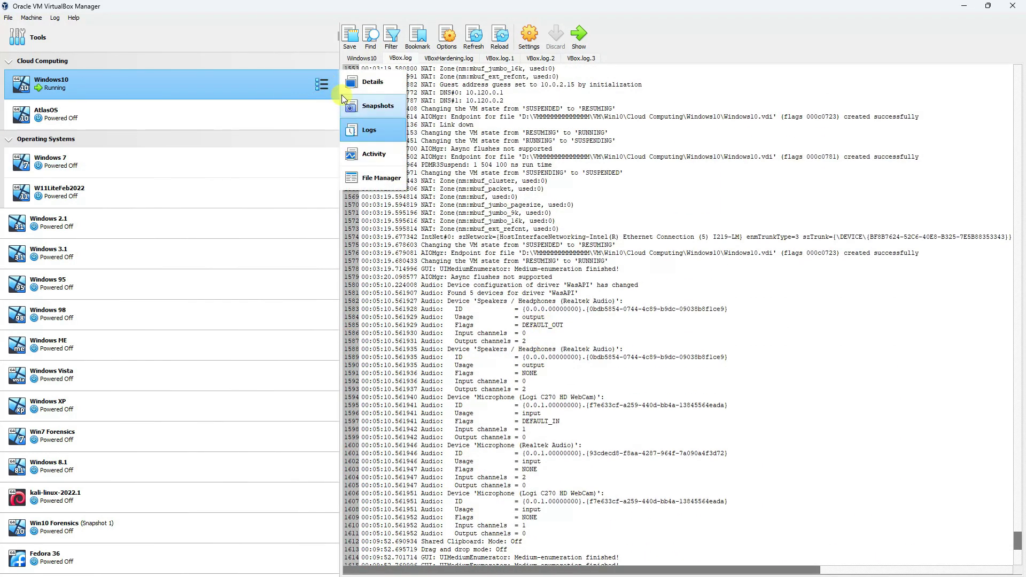
left_click(376, 156)
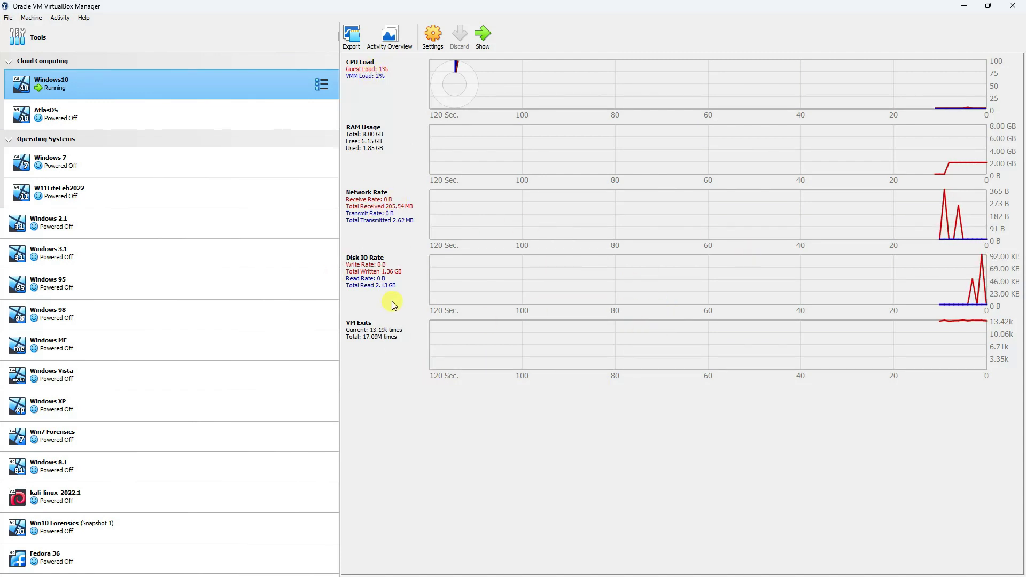
left_click(321, 85)
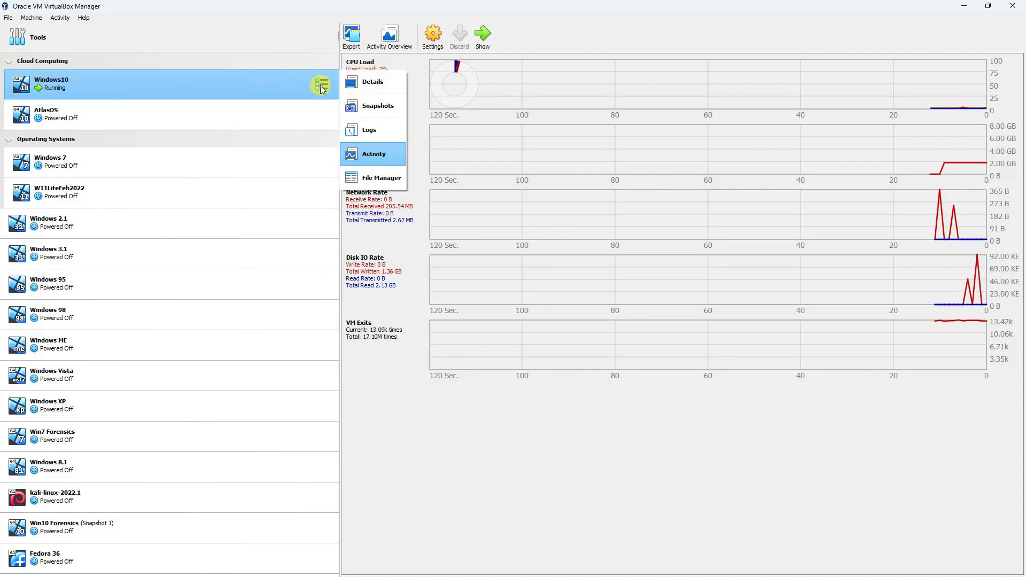
left_click(386, 179)
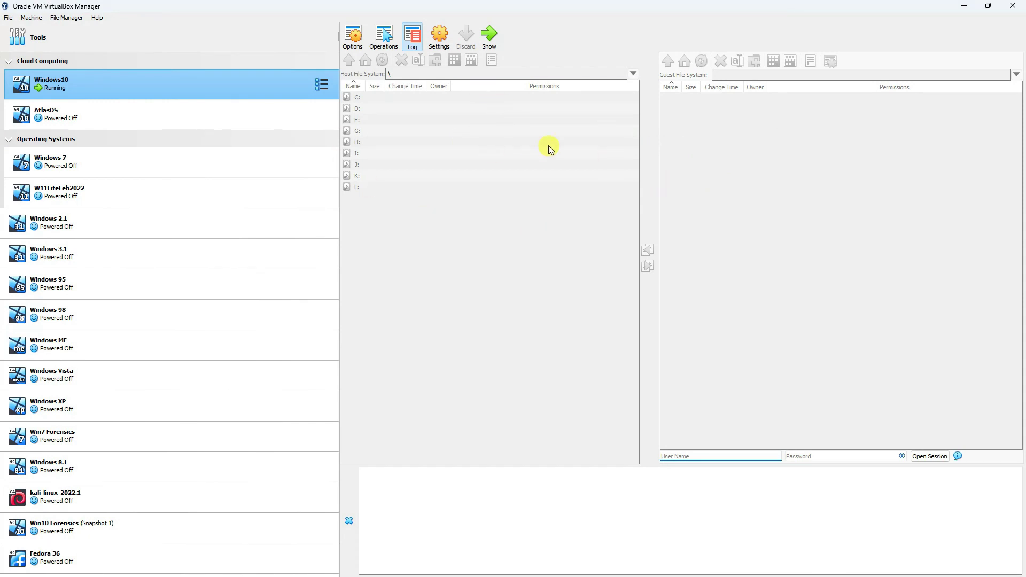
- Take a snapshot of the Windows10 machine named "Fresh Instalaltion" with the description "With IIS and Hyper-V"
left_click(321, 84)
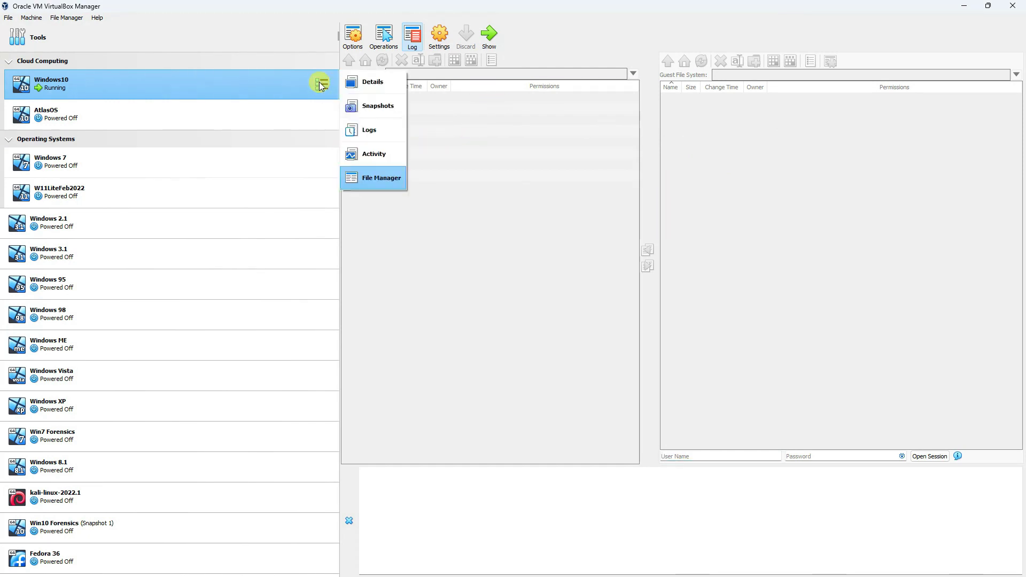
left_click(384, 107)
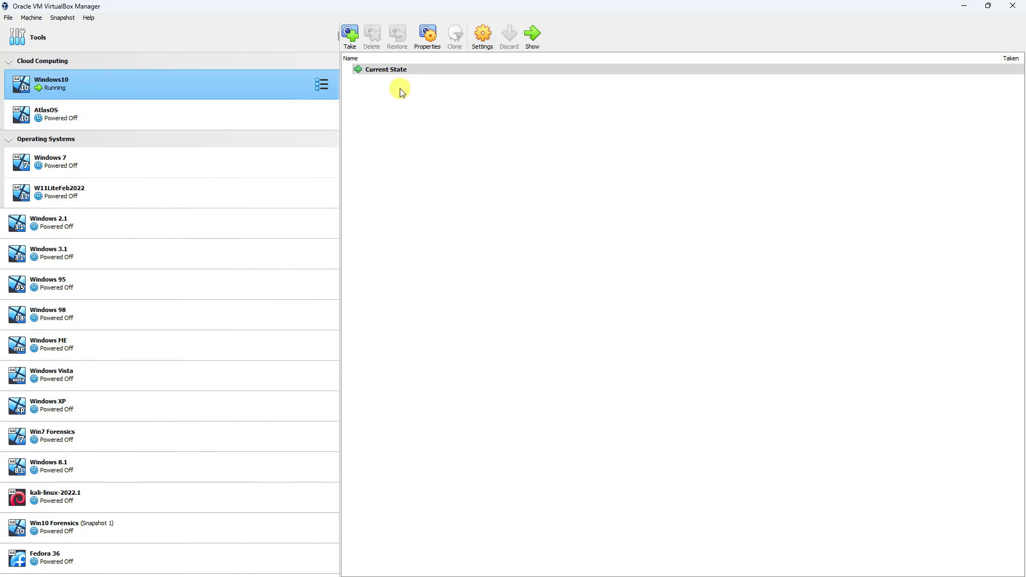
left_click(350, 36)
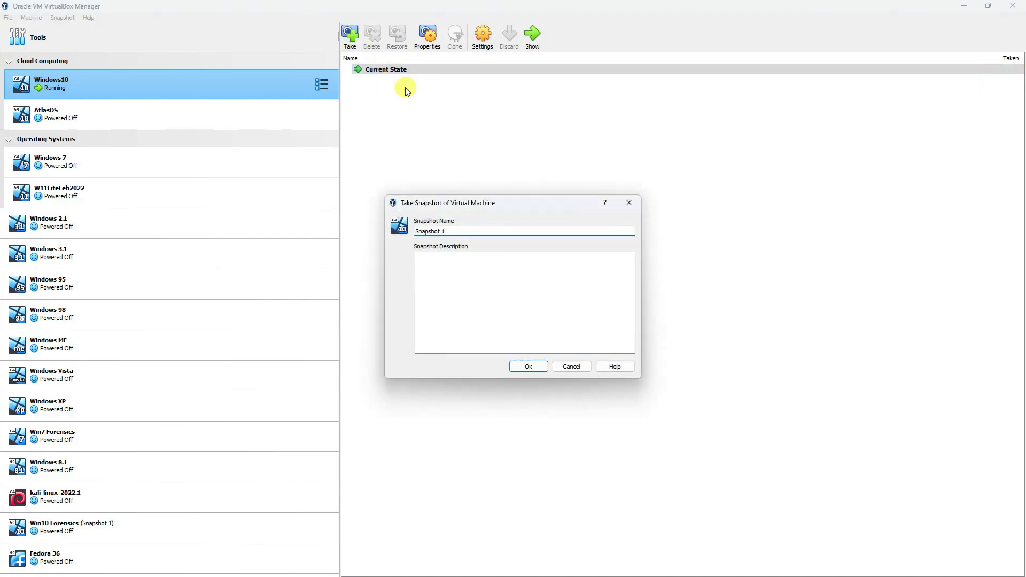
left_click_drag(419, 230, 457, 229)
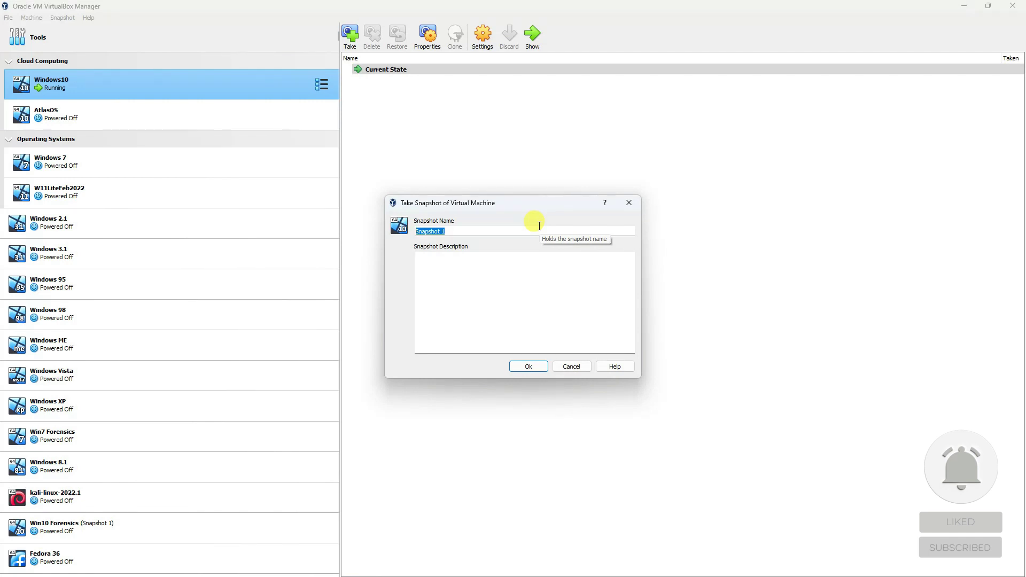
type("Fresh Instalaltion")
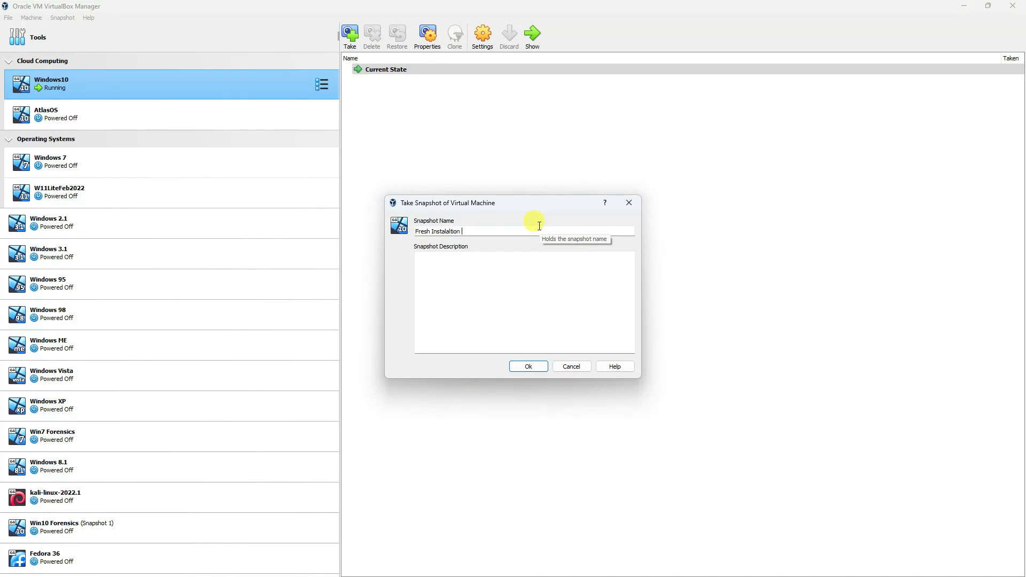
left_click(449, 301)
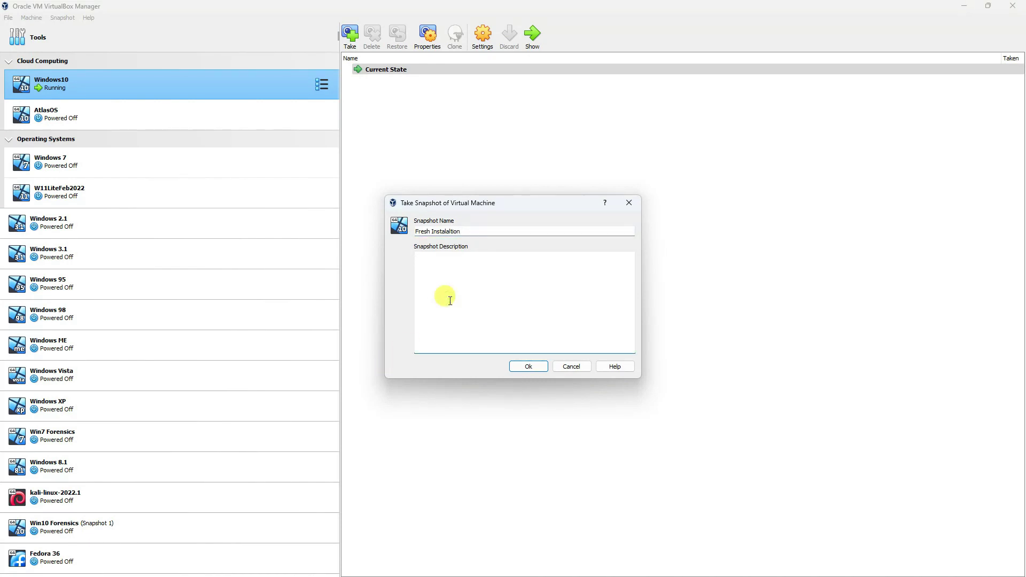
type("With IIS and ")
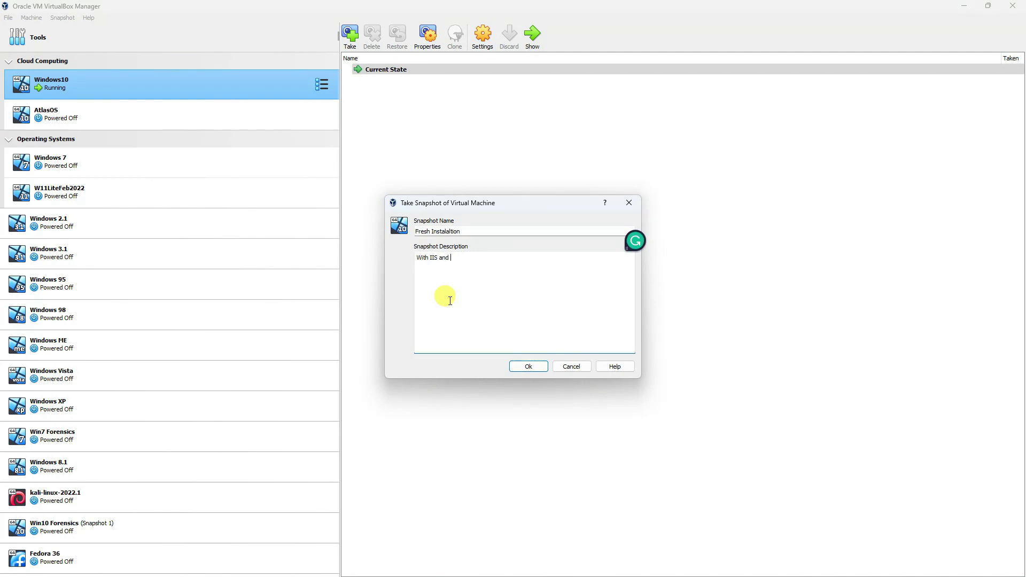
type("Hyper-V")
left_click(537, 367)
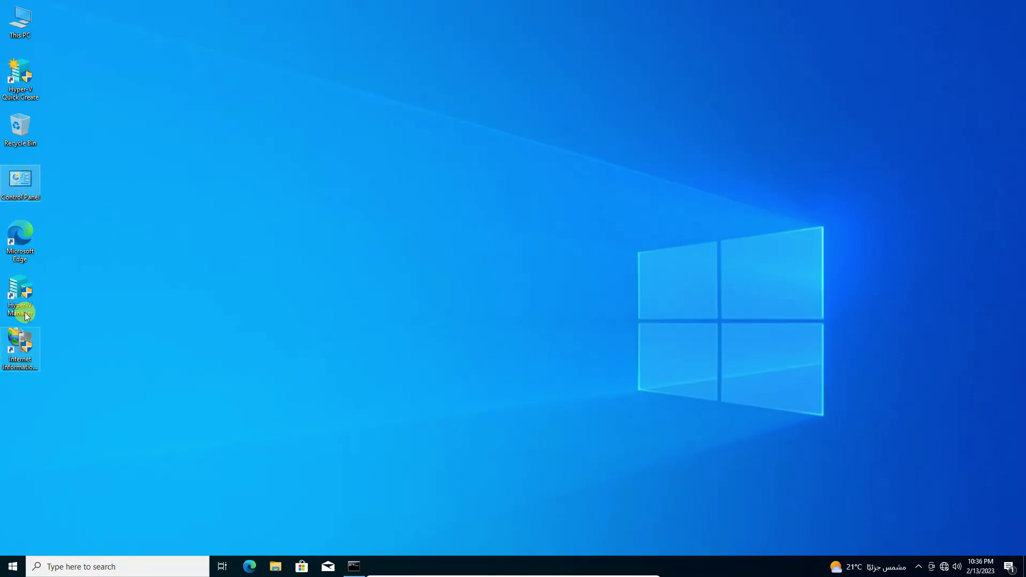
- In the Windows10 guest, turn off the Hyper-V and Internet Information Services Windows features and restart the guest
double_click(25, 184)
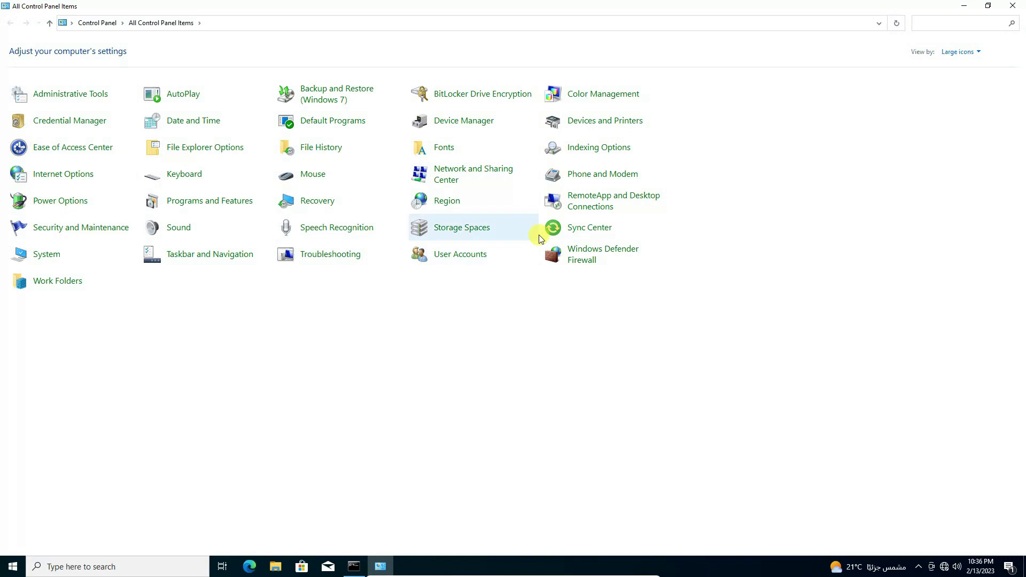
left_click(199, 208)
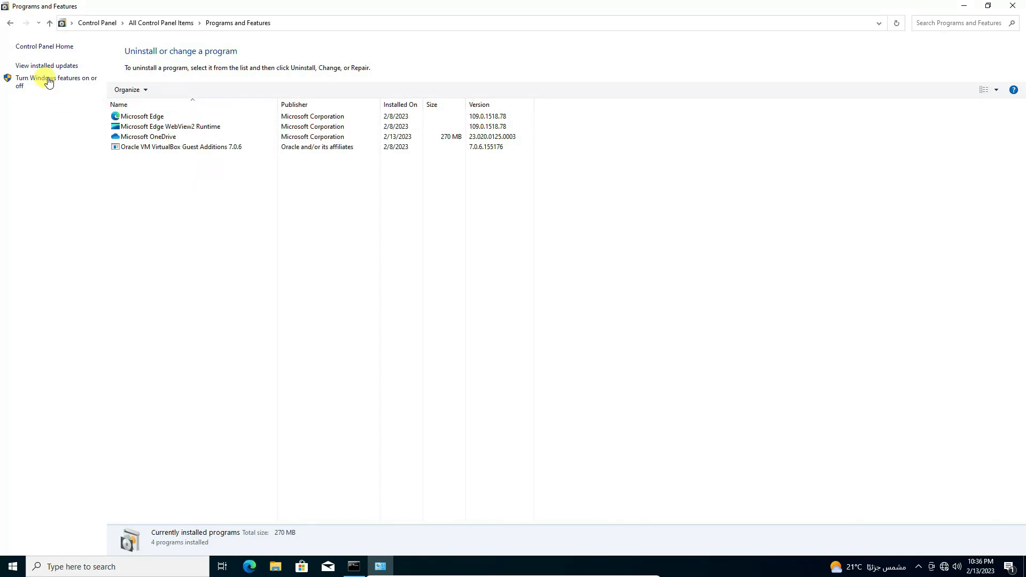
left_click(48, 81)
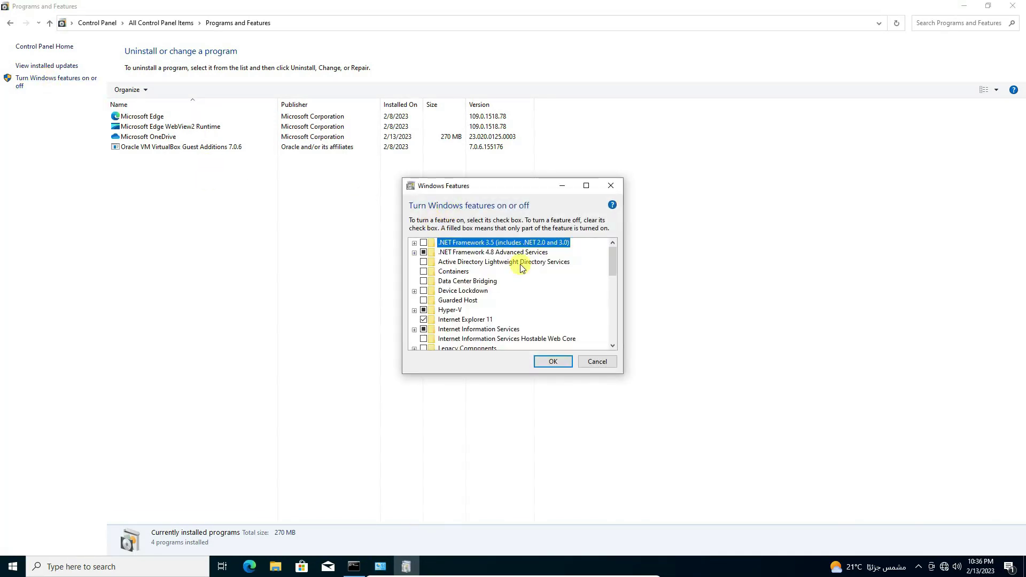
left_click(587, 186)
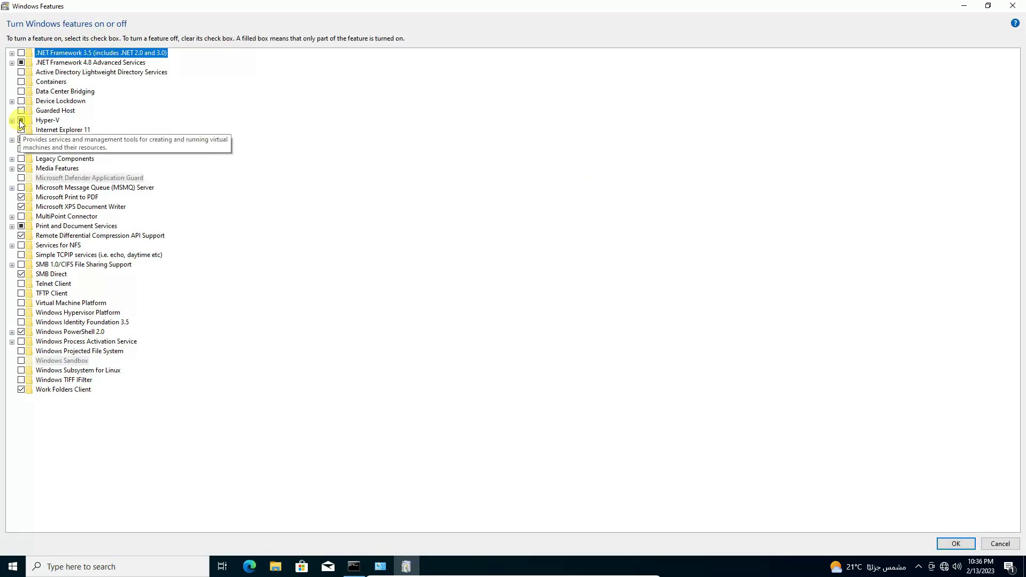
left_click(24, 121)
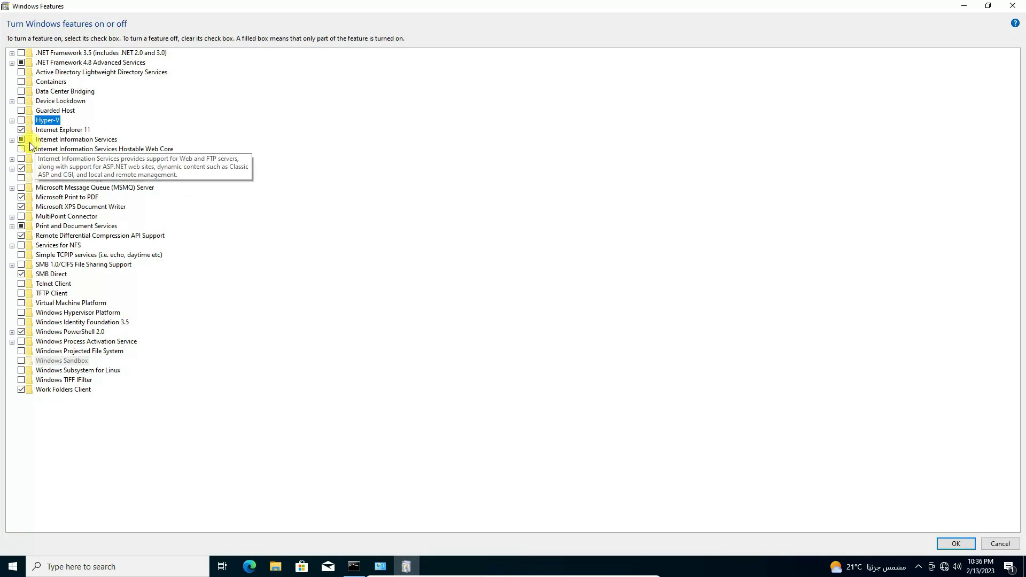
left_click(22, 140)
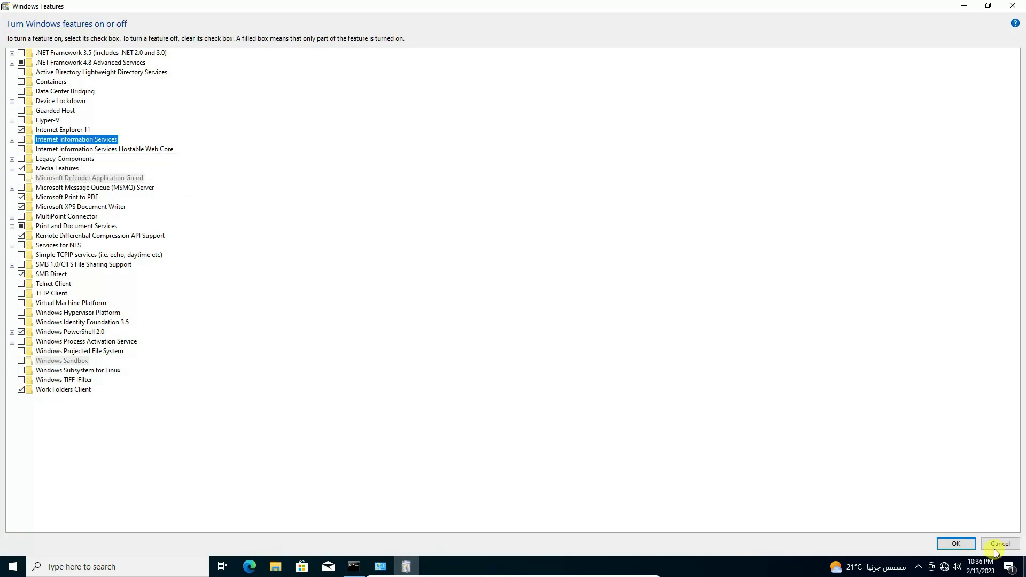
left_click(948, 542)
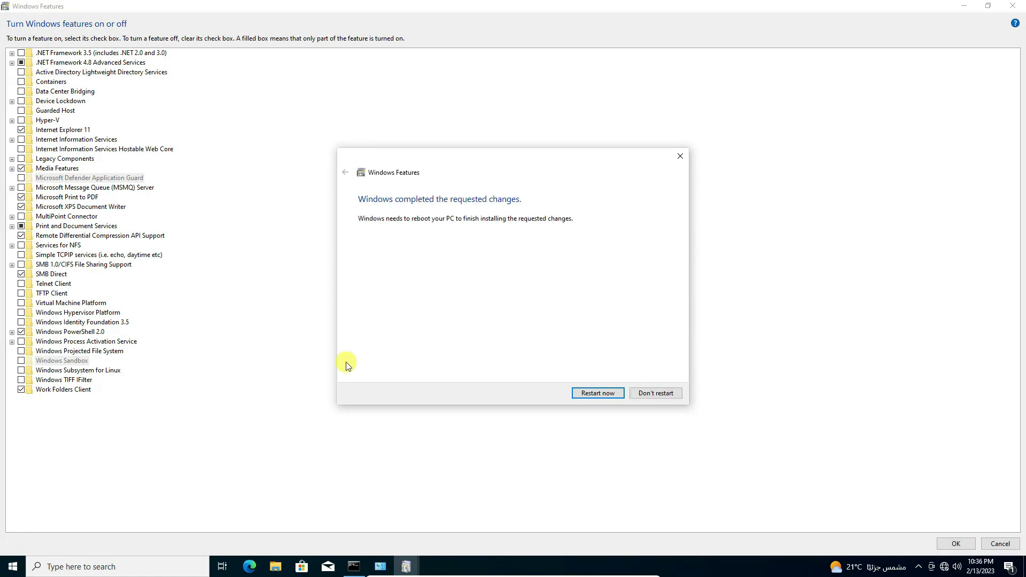
left_click(600, 393)
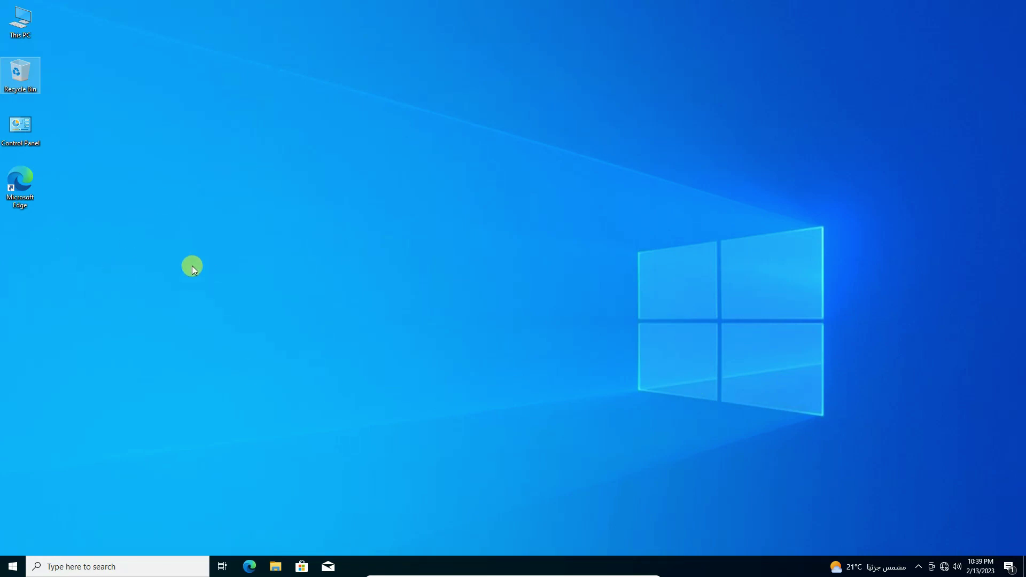
- Examine the Administrative Tools list in the guest's Control Panel and return to all items shown as large icons
double_click(42, 131)
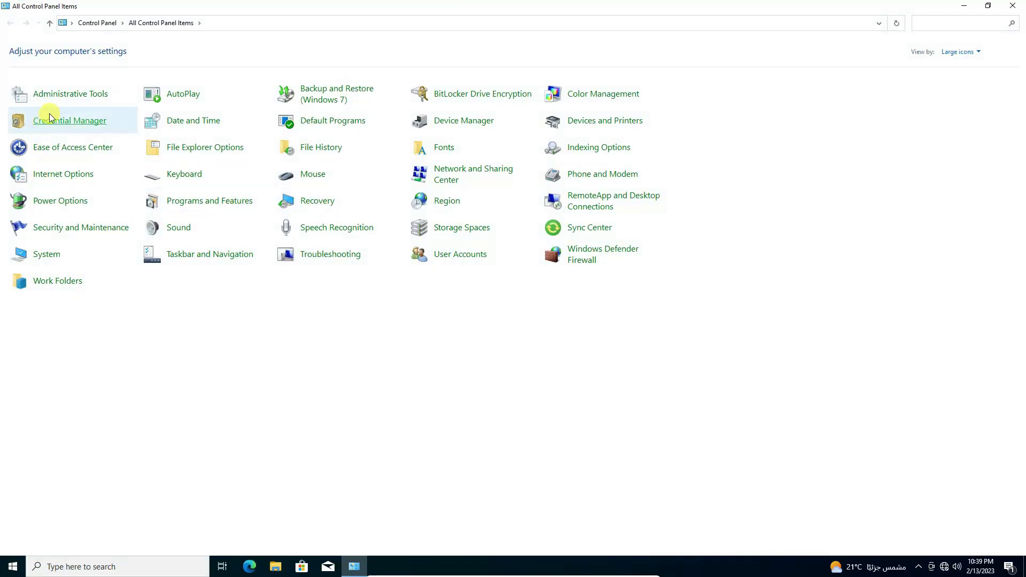
left_click(60, 95)
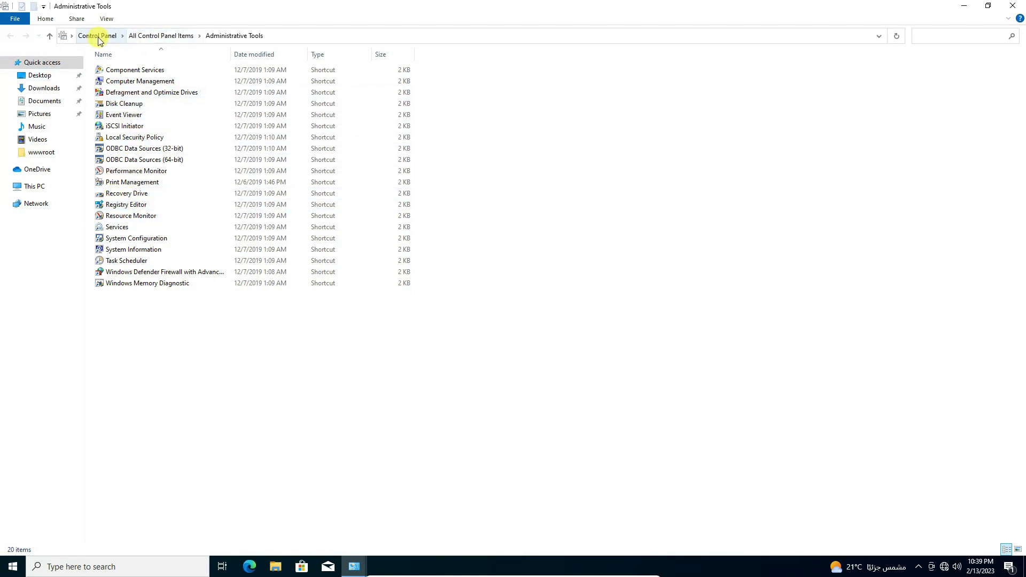
left_click(97, 36)
left_click(676, 52)
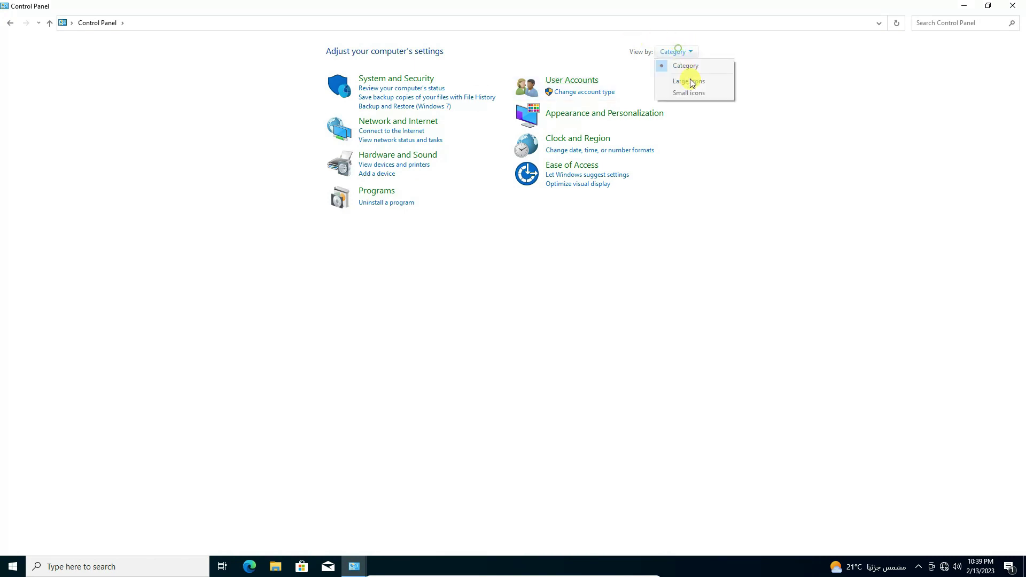
left_click(690, 81)
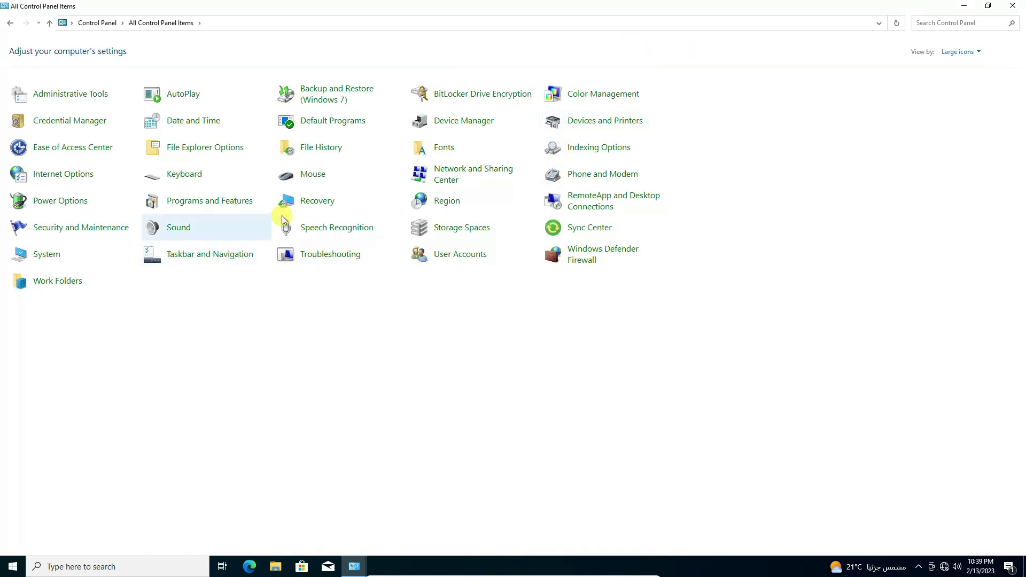
- Check Hyper-V and Internet Information Services in the guest's Windows Features list, and close the feature and Control Panel windows
left_click(218, 202)
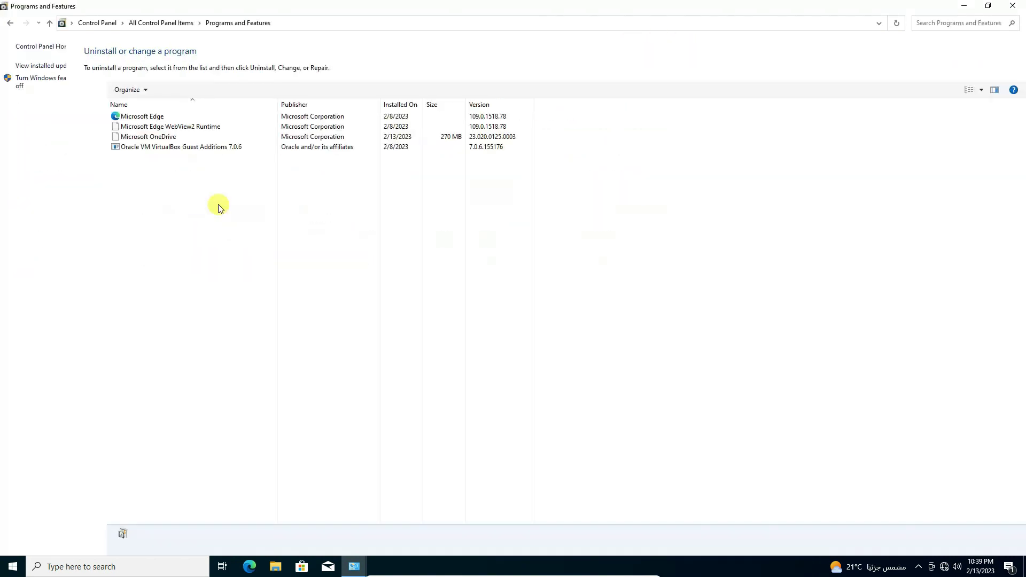
left_click(42, 83)
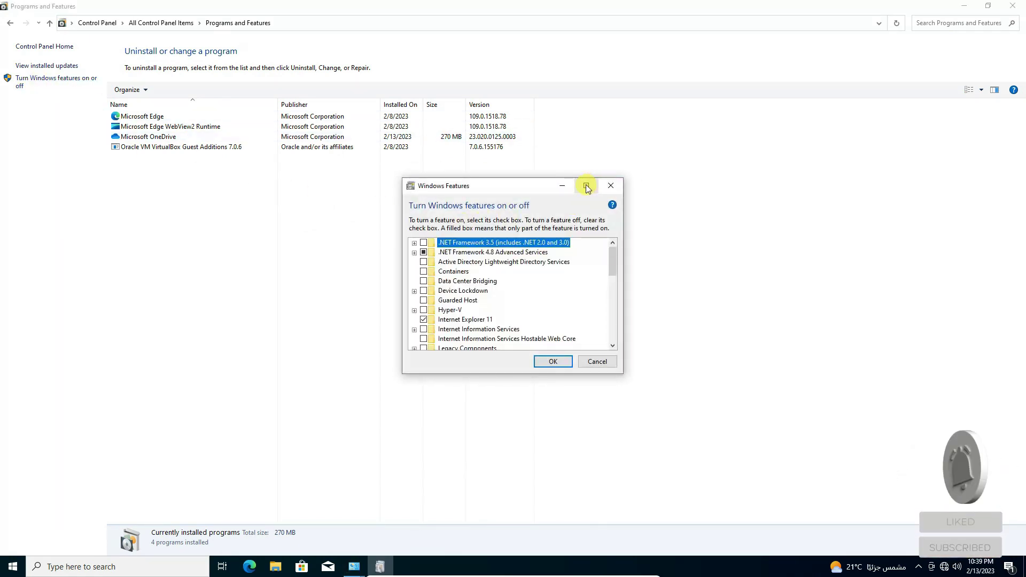
left_click(586, 185)
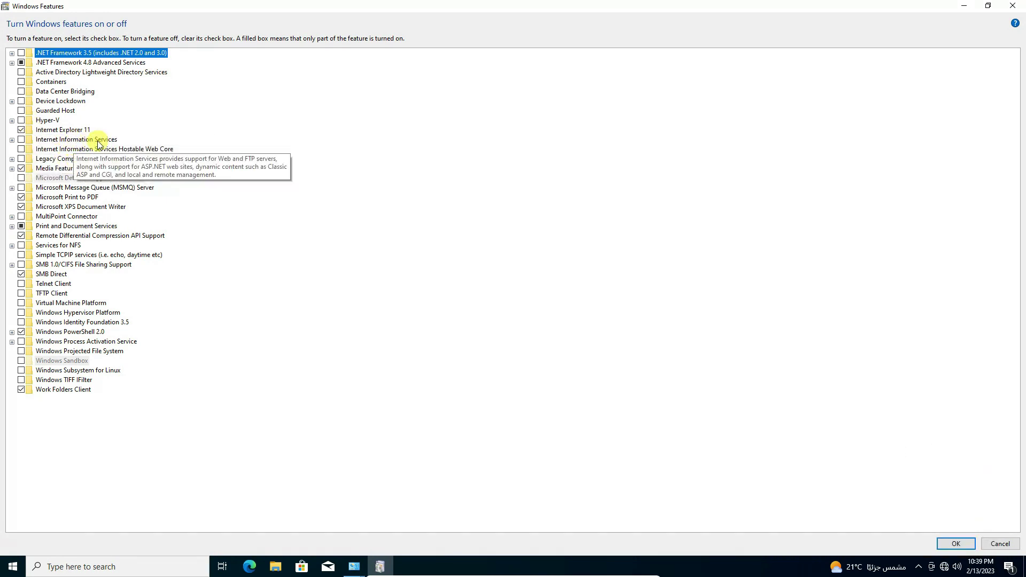
left_click(1012, 5)
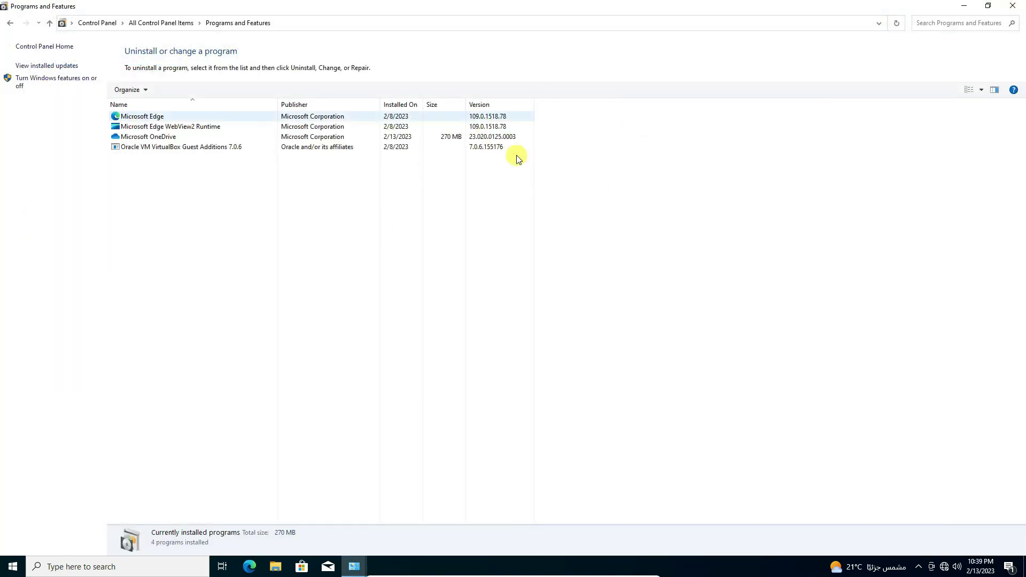
left_click(1013, 5)
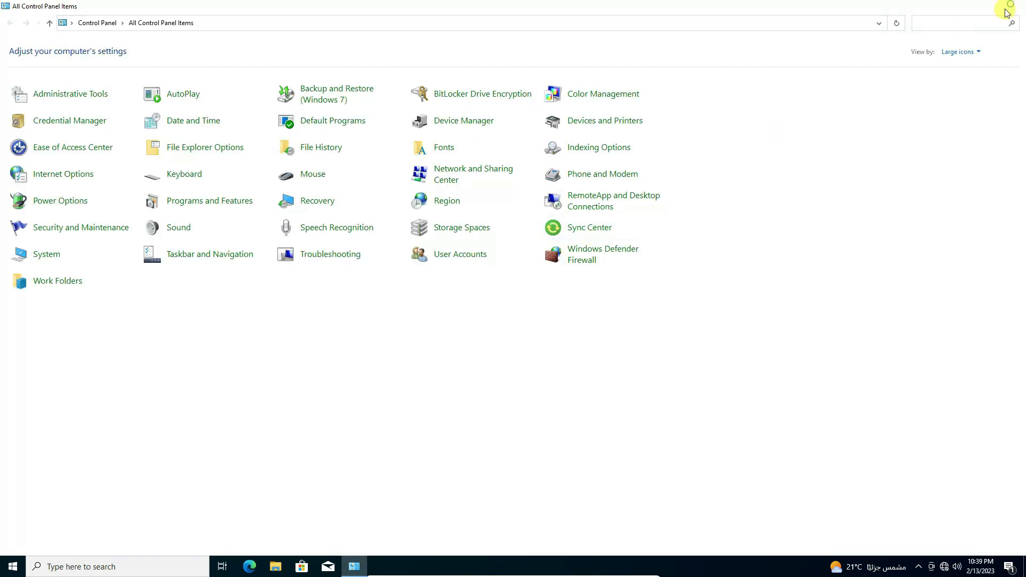
left_click(1019, 6)
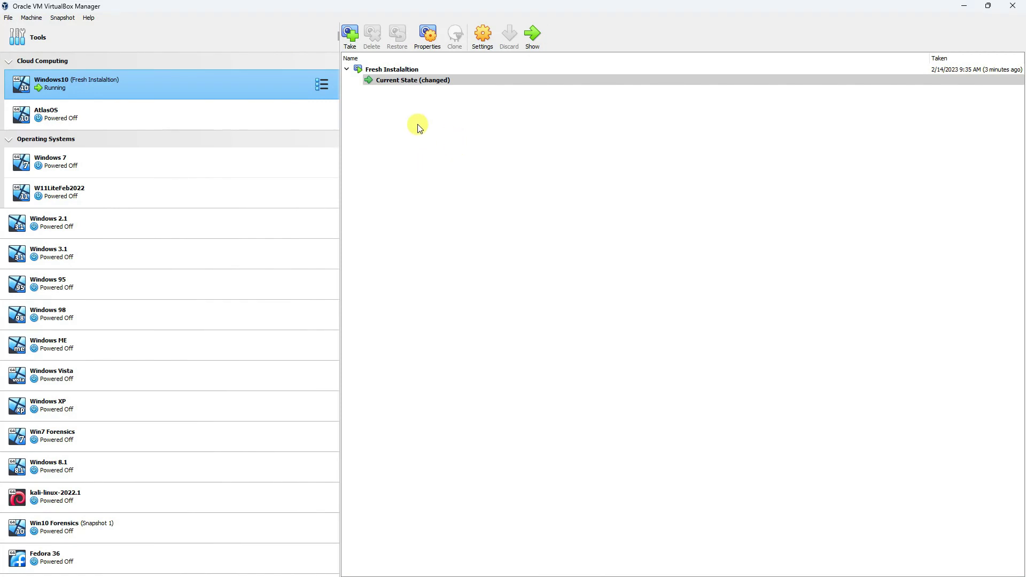
- In VirtualBox Manager, take a snapshot of the Windows10 machine's current state named "After Removing IIS Hyper-V"
left_click(321, 85)
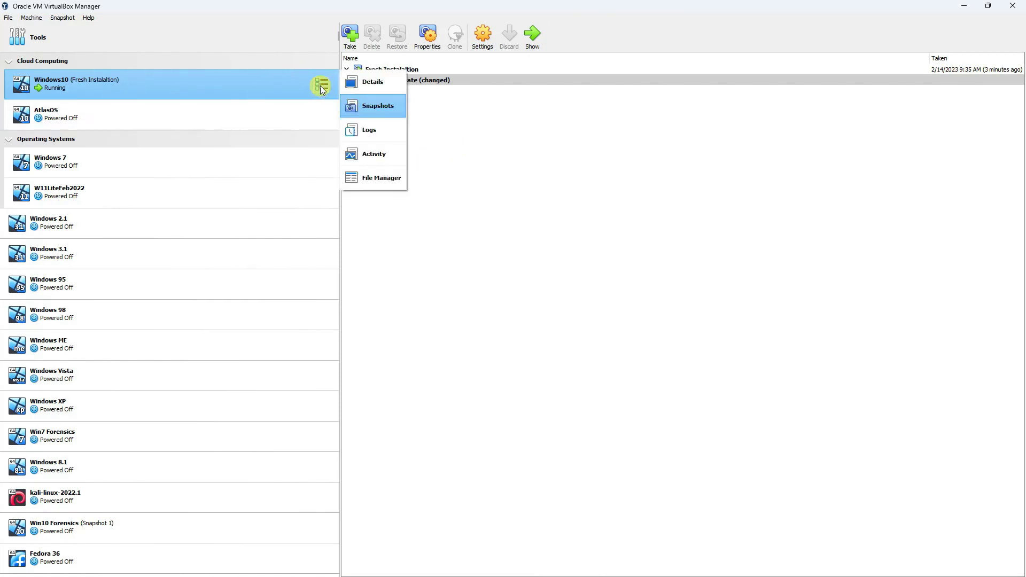
left_click(300, 89)
left_click(386, 80)
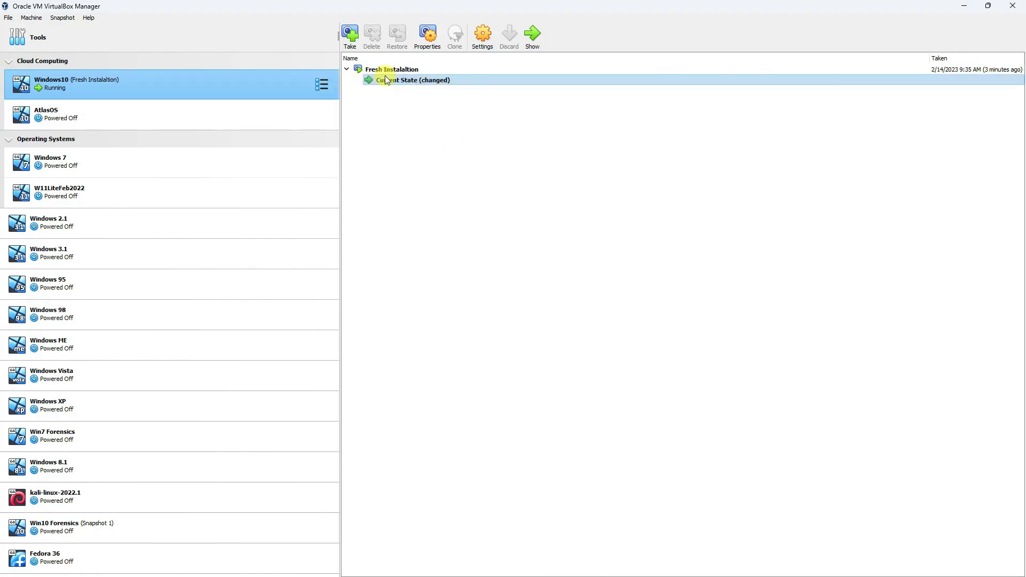
left_click(352, 42)
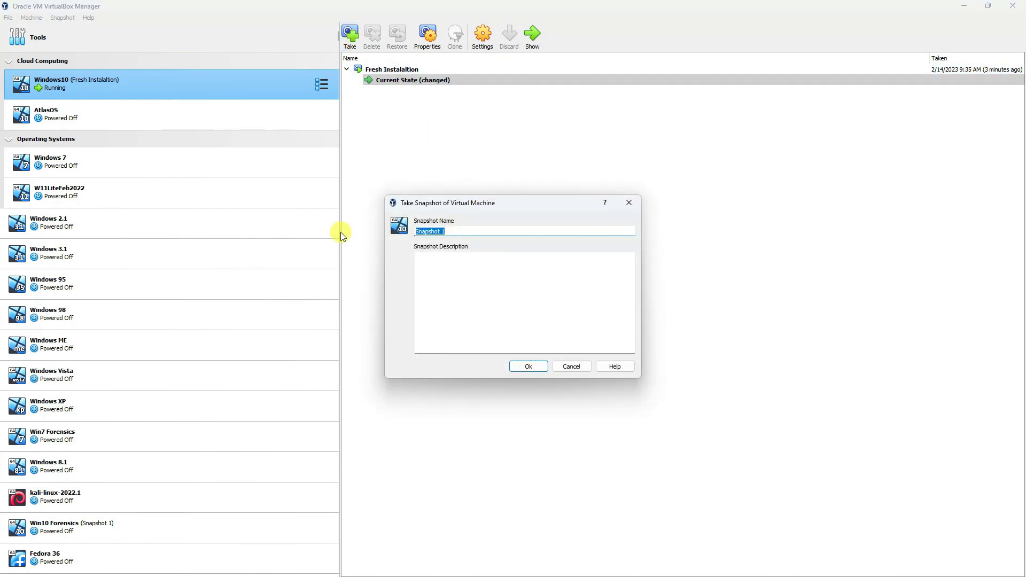
type("After Removing IIS Hyper-V")
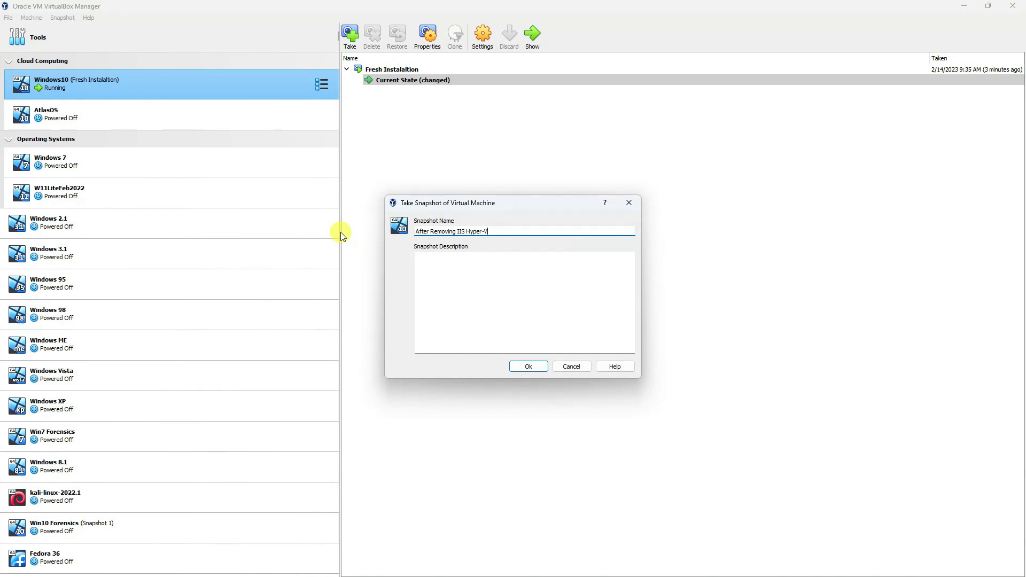
left_click(526, 366)
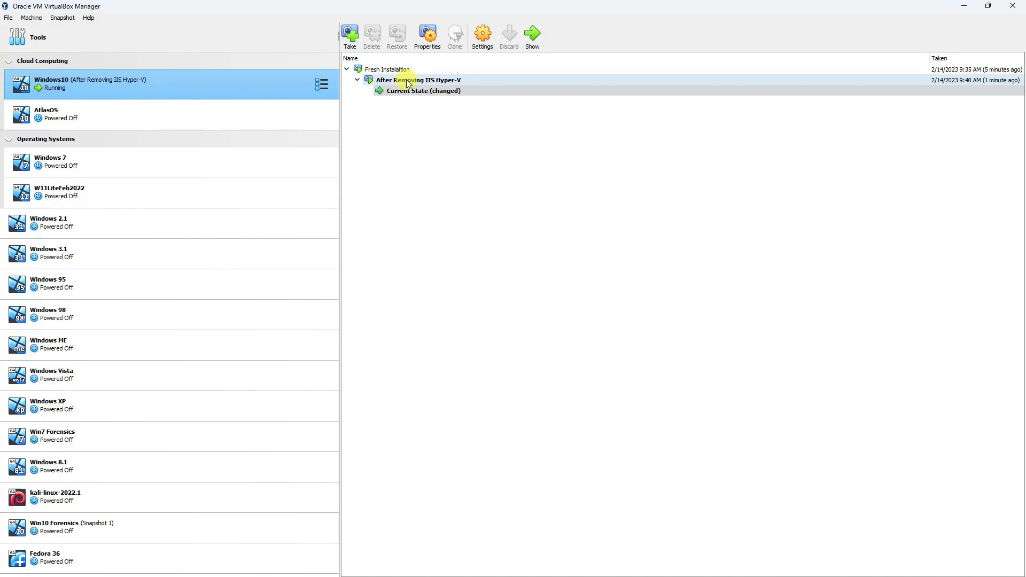
- Switch to the running Windows10 guest and shut it down from inside Windows
left_click(396, 70)
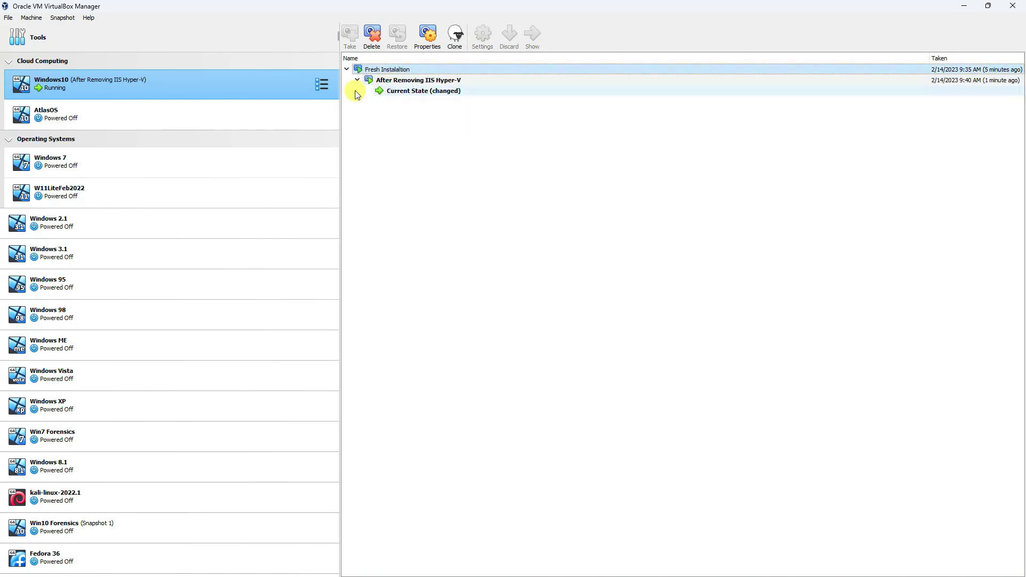
left_click(434, 91)
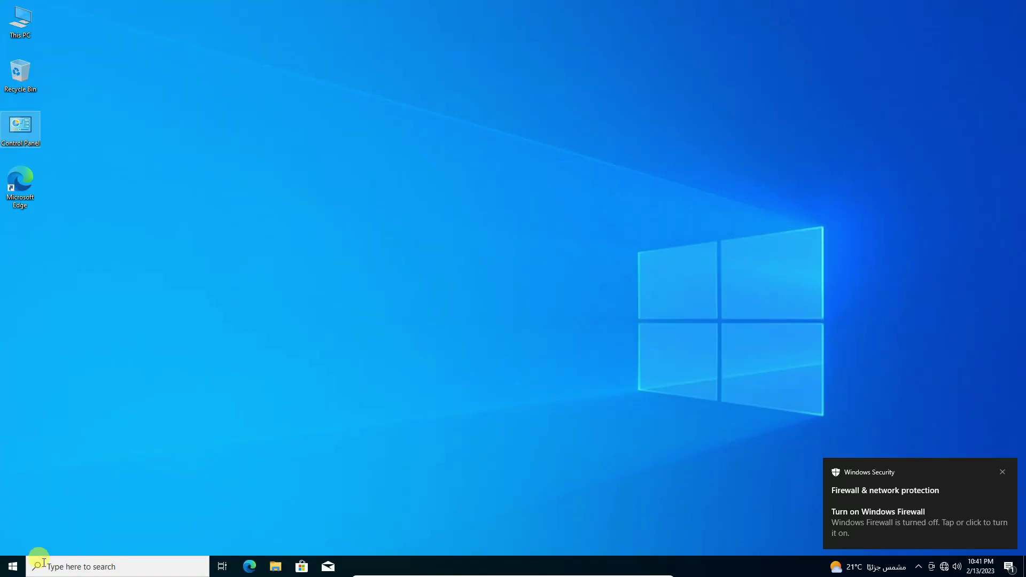
right_click(12, 565)
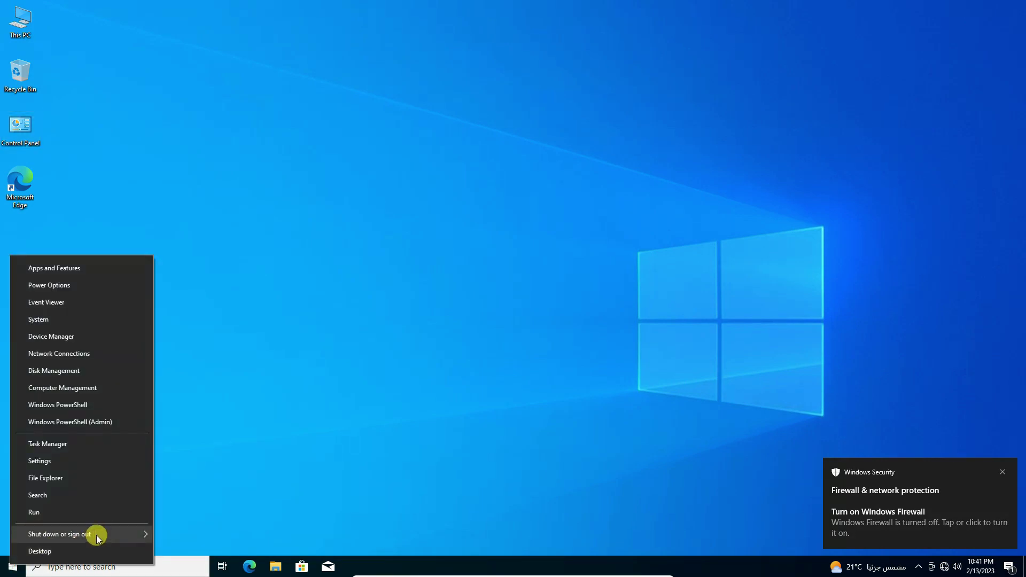
mouse_move(96, 534)
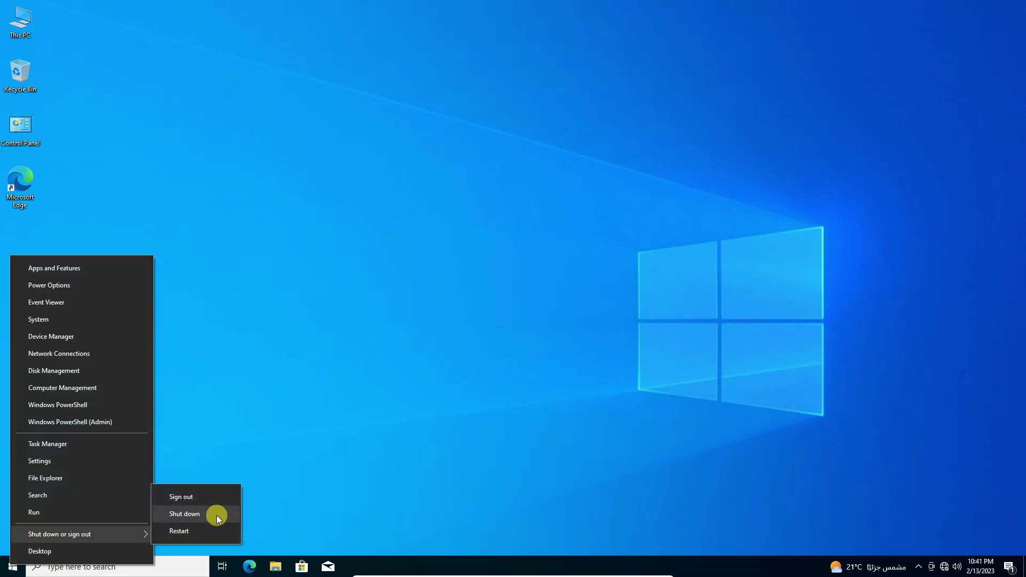
left_click(216, 515)
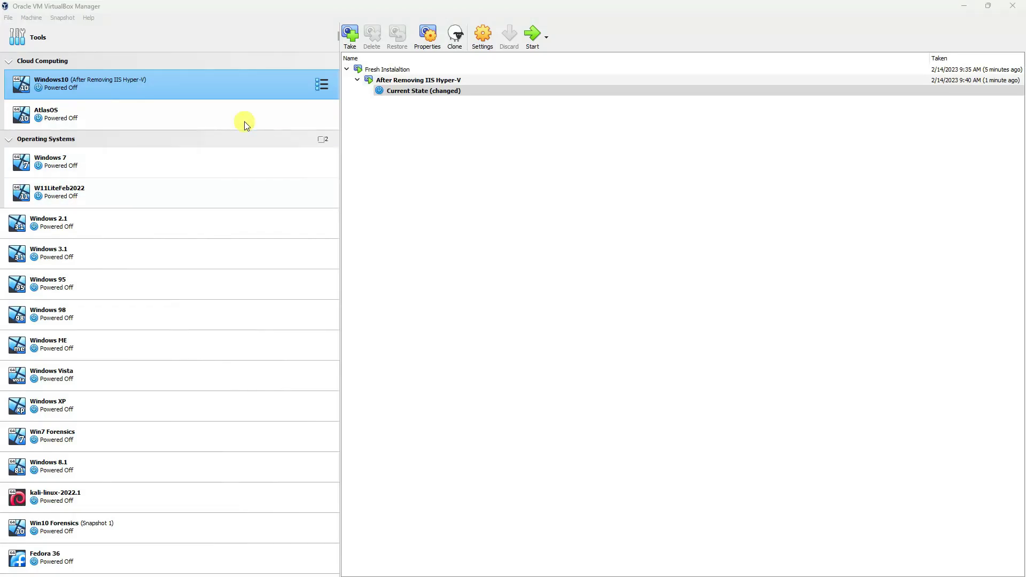
- Restore the Windows10 machine to the "Fresh Instalaltion" snapshot without creating a snapshot of the current machine state
left_click(43, 91)
left_click(401, 70)
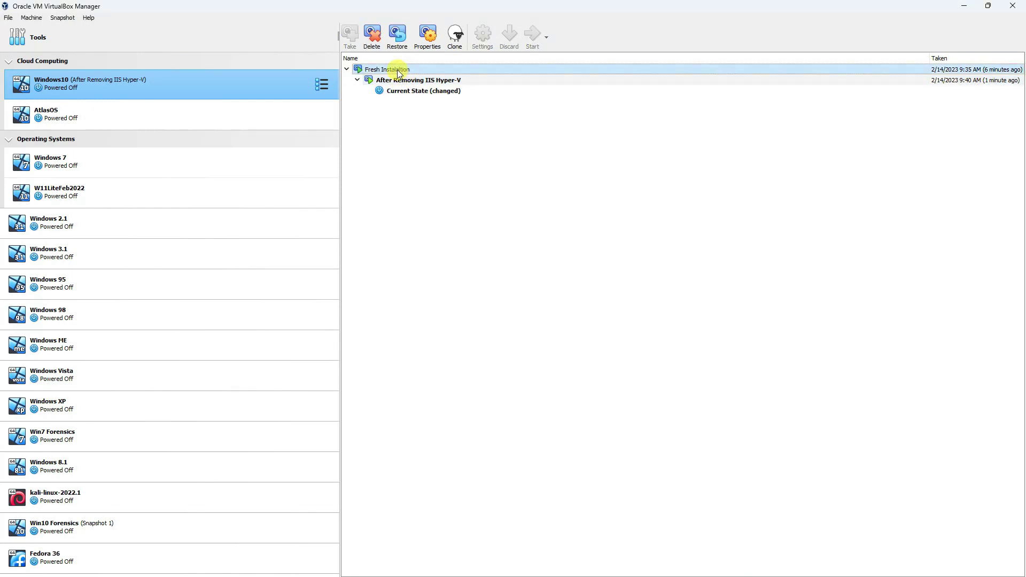
left_click(404, 91)
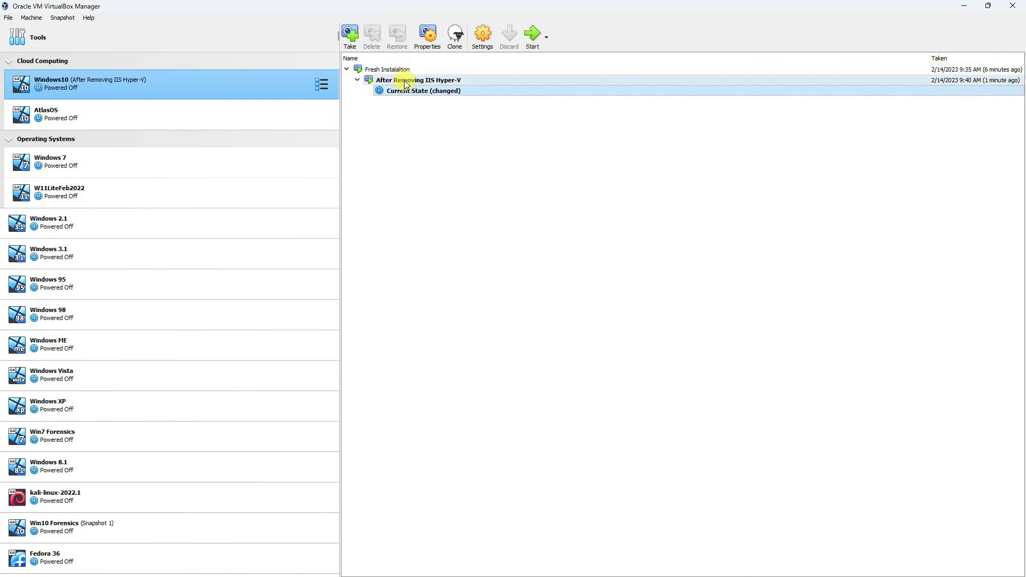
left_click(391, 71)
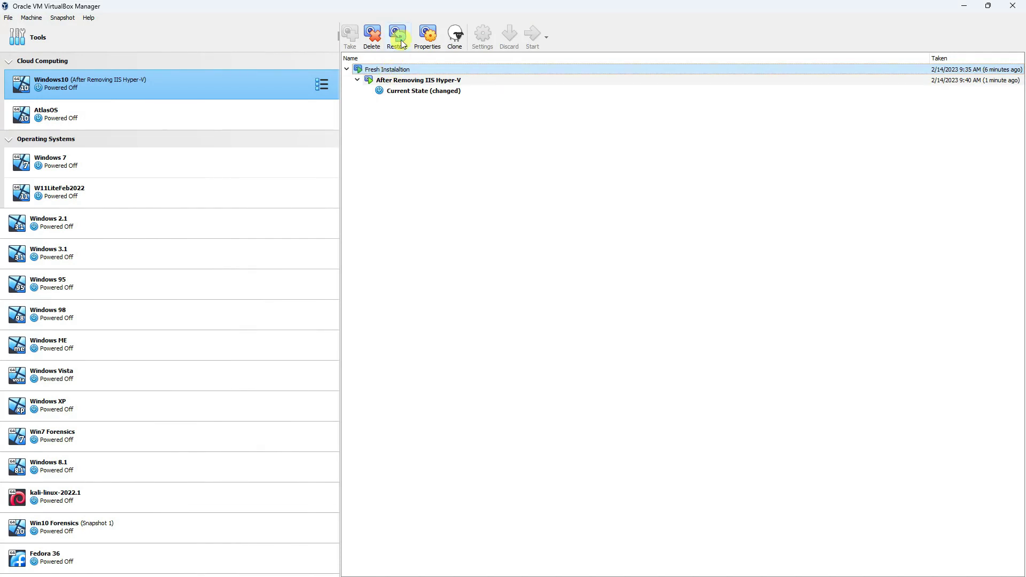
left_click(398, 81)
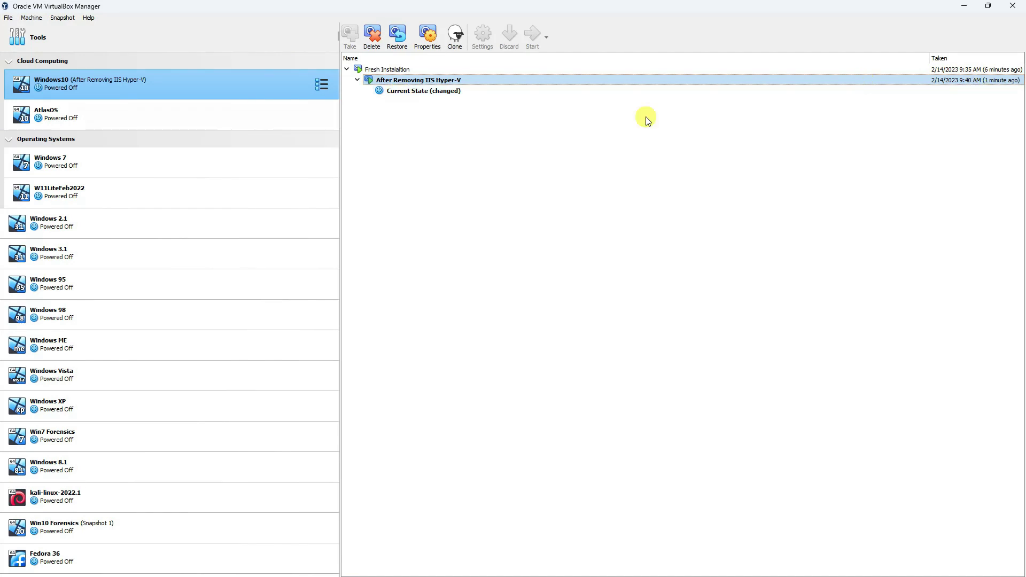
left_click(387, 70)
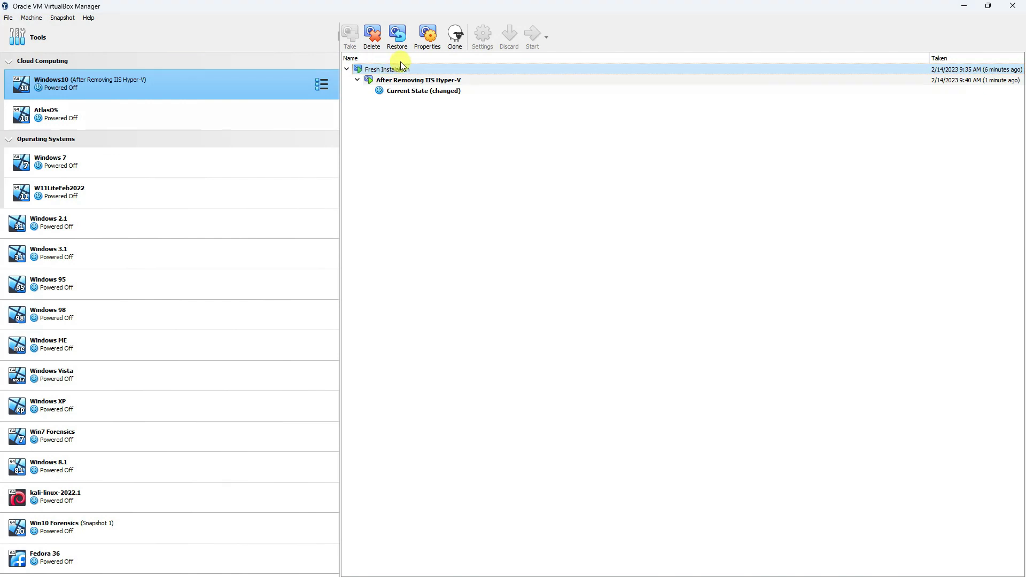
left_click(397, 35)
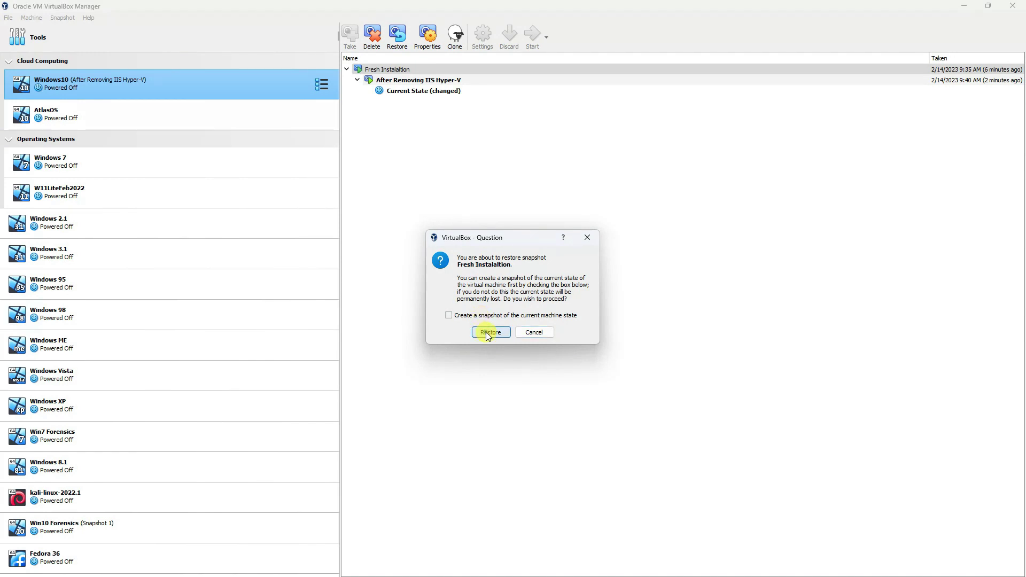
left_click(489, 332)
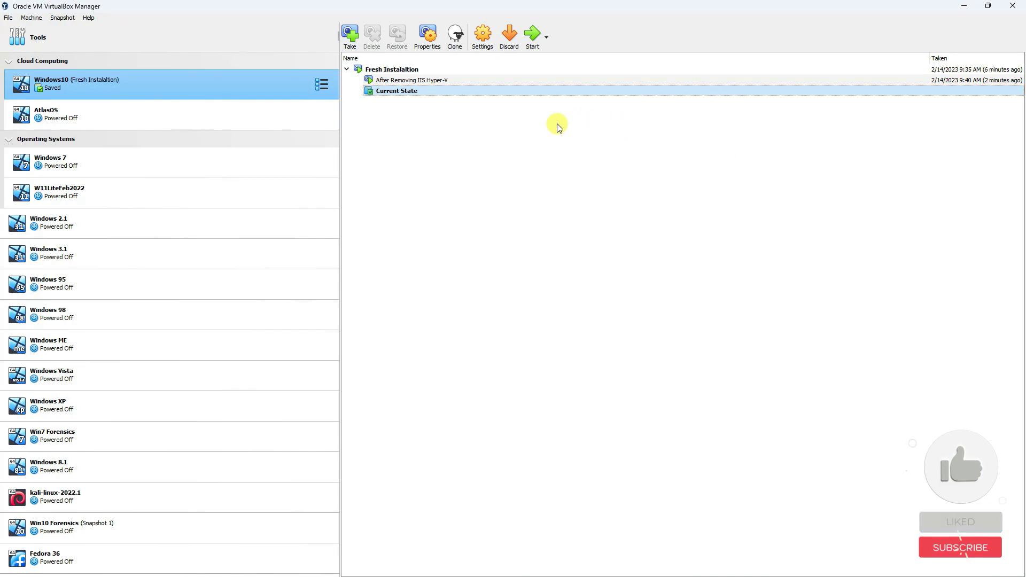
- View the Windows10 machine's details page and return to its snapshot list
left_click(399, 69)
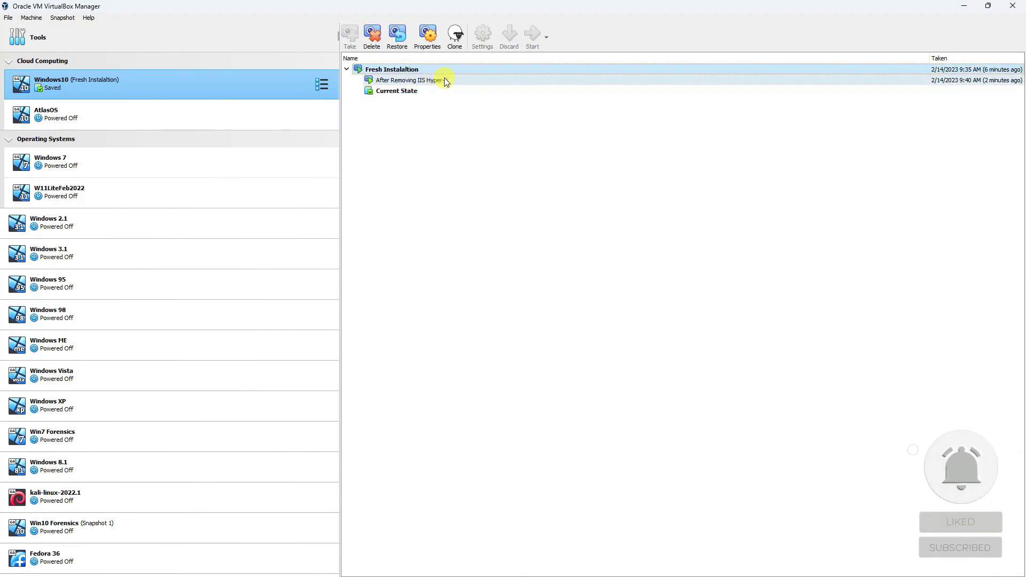
mouse_move(420, 74)
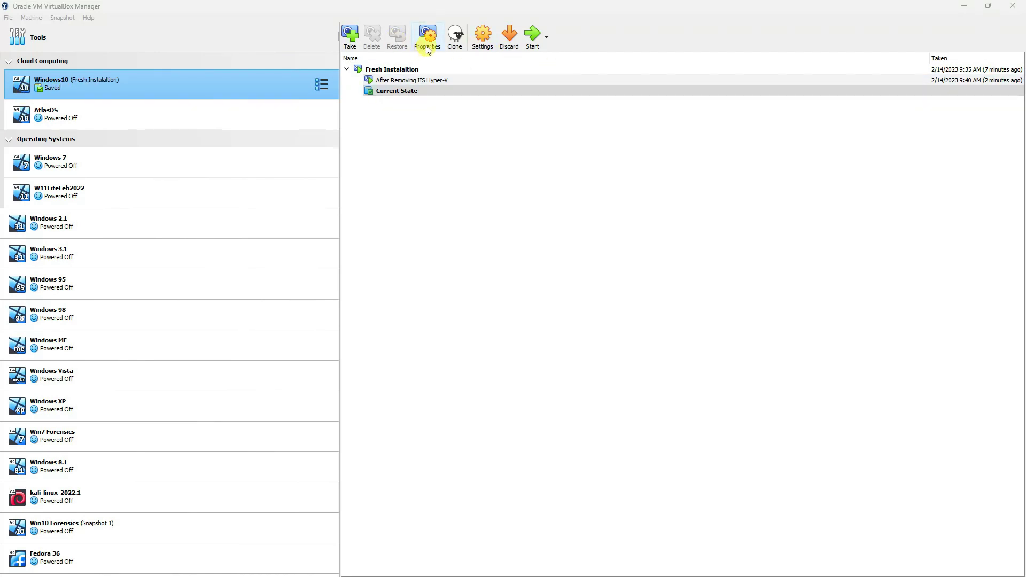
left_click(322, 84)
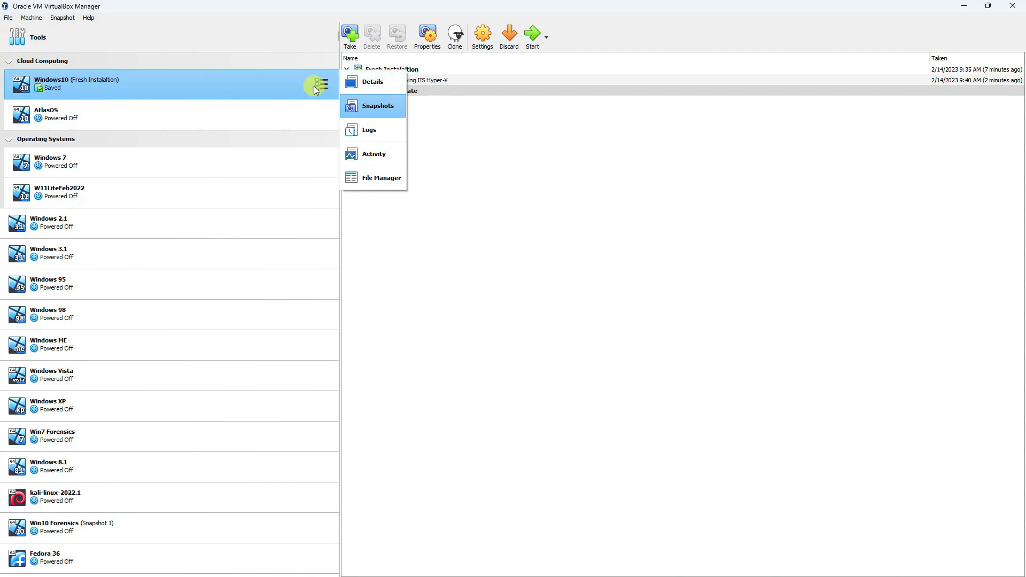
left_click(363, 82)
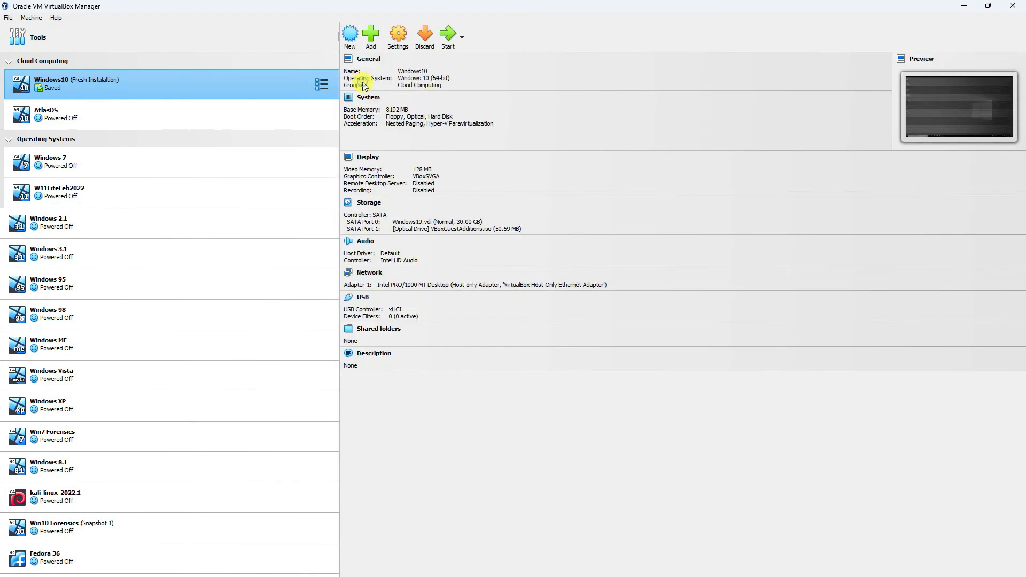
left_click(321, 84)
left_click(375, 106)
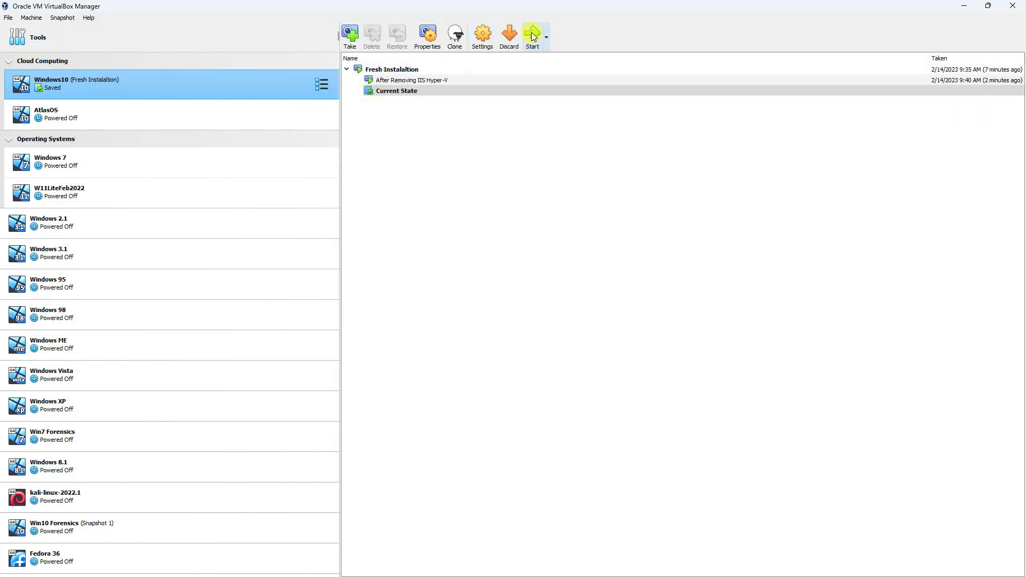
- Start the Windows10 machine from its restored current state and dismiss the keyboard capture notification panel
left_click(423, 70)
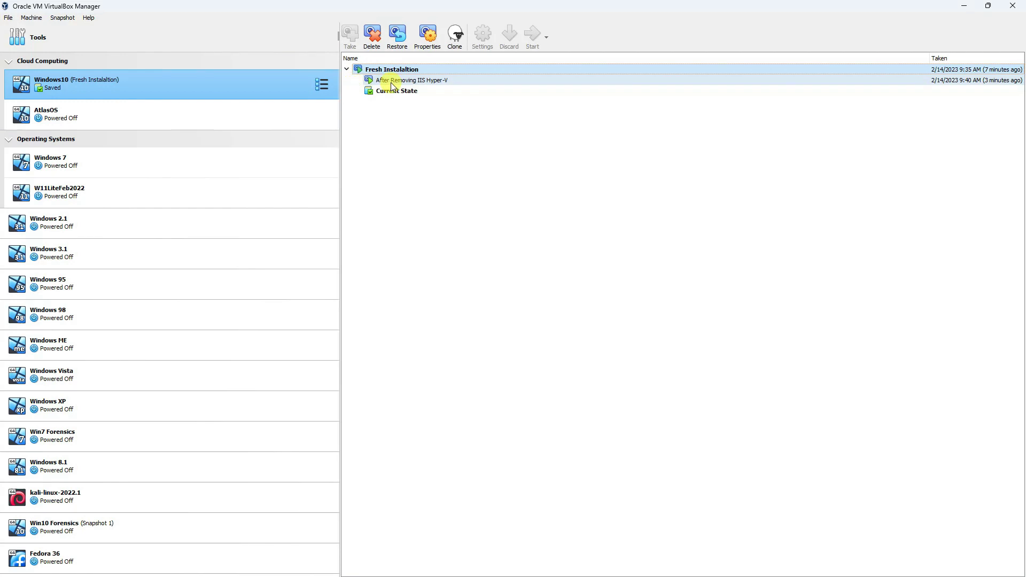
left_click(425, 80)
left_click(406, 90)
left_click(510, 37)
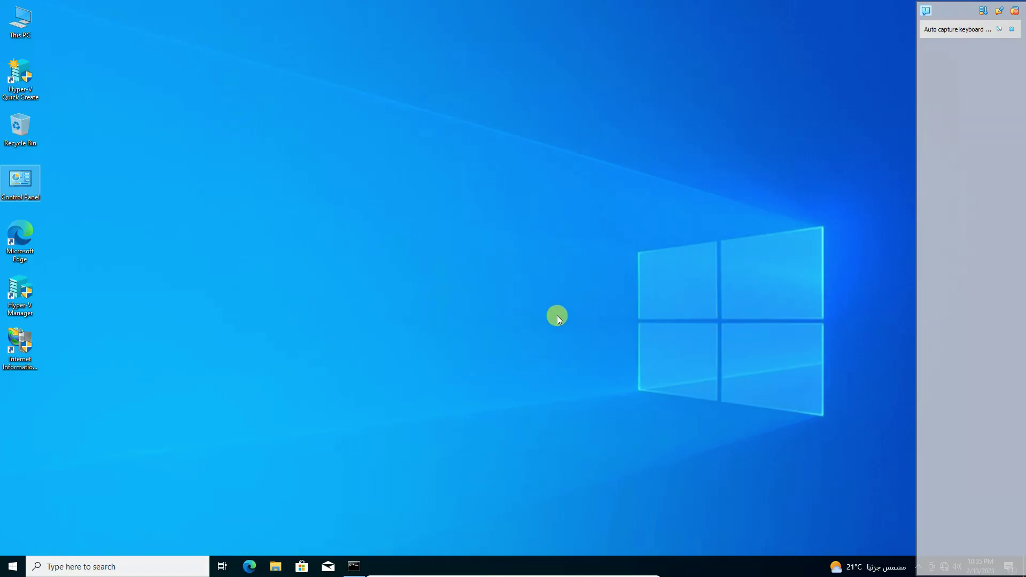
left_click(1014, 12)
- Check the guest's desktop shortcuts and the Administrative Tools list for Hyper-V and IIS entries, and close the list
left_click(21, 336)
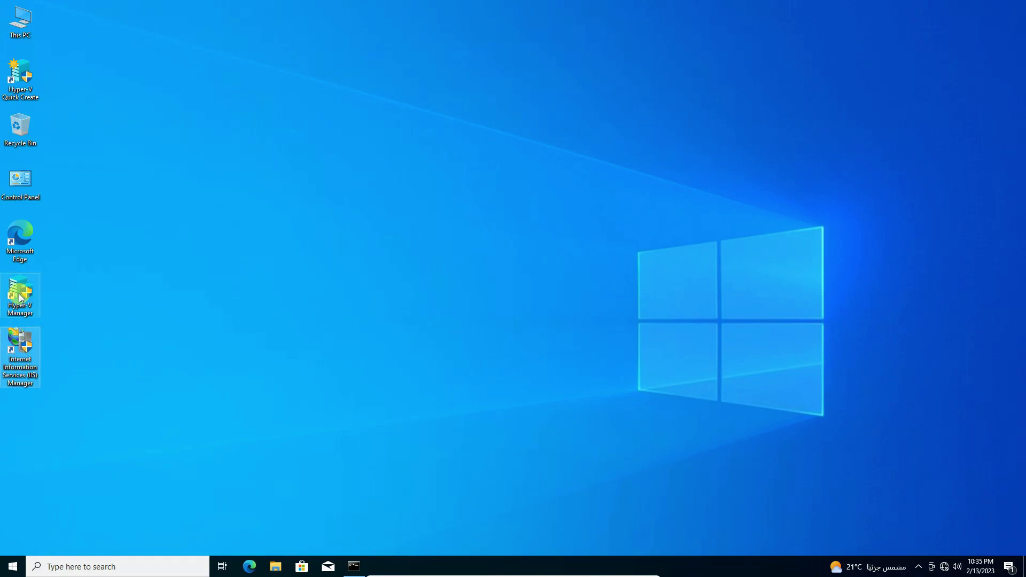
left_click(18, 294)
double_click(20, 179)
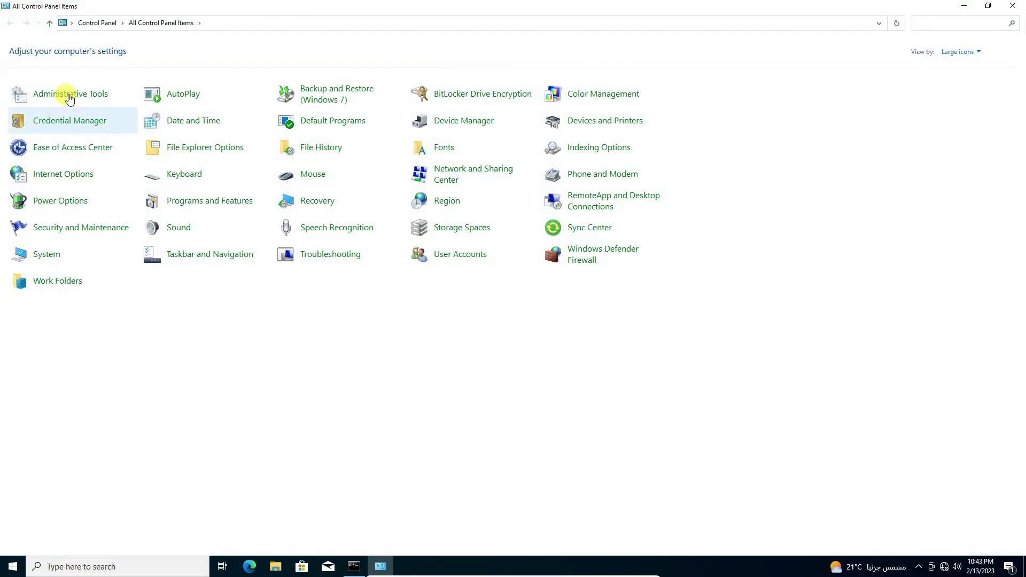
left_click(69, 99)
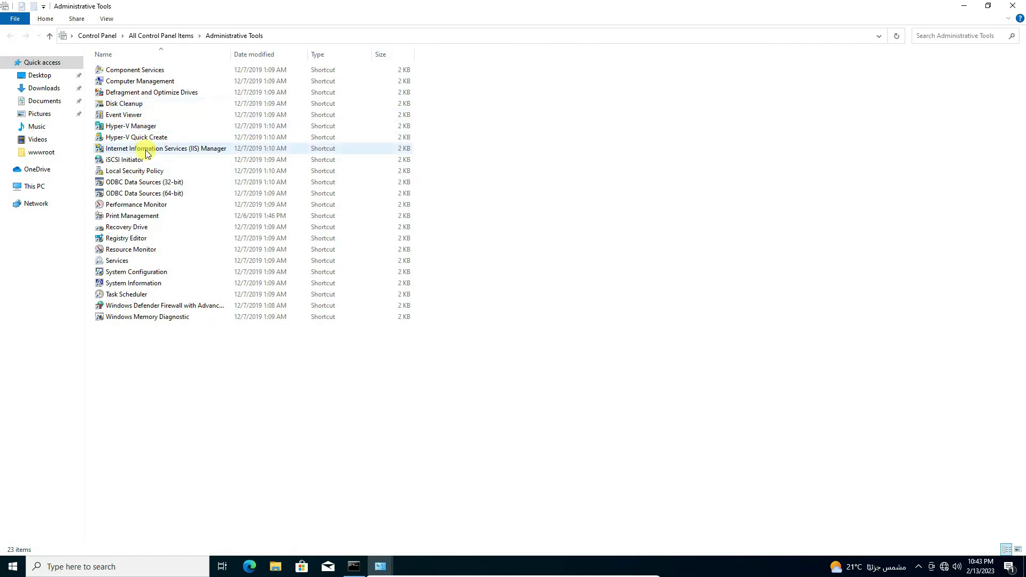
left_click(133, 128)
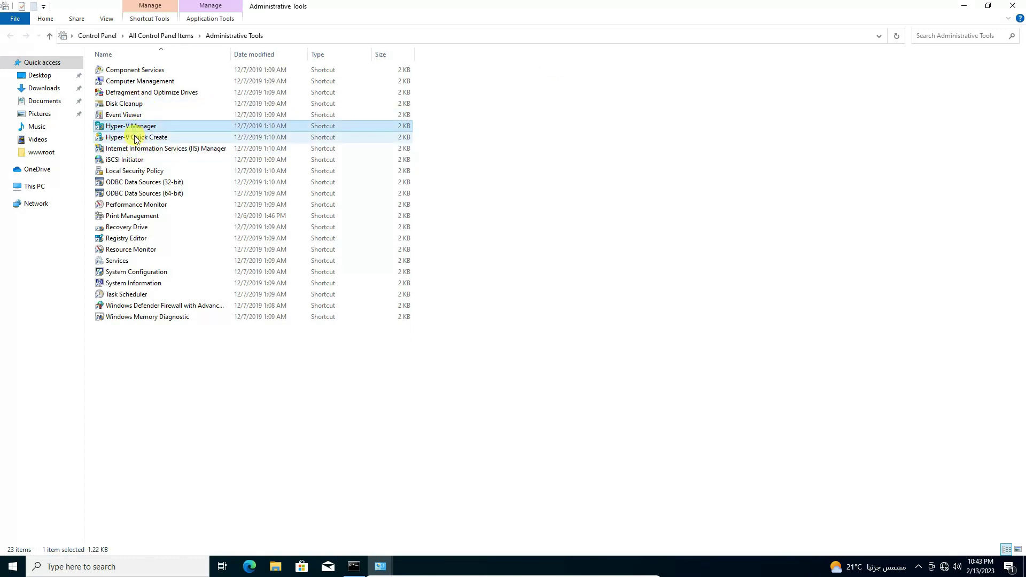
left_click(137, 148)
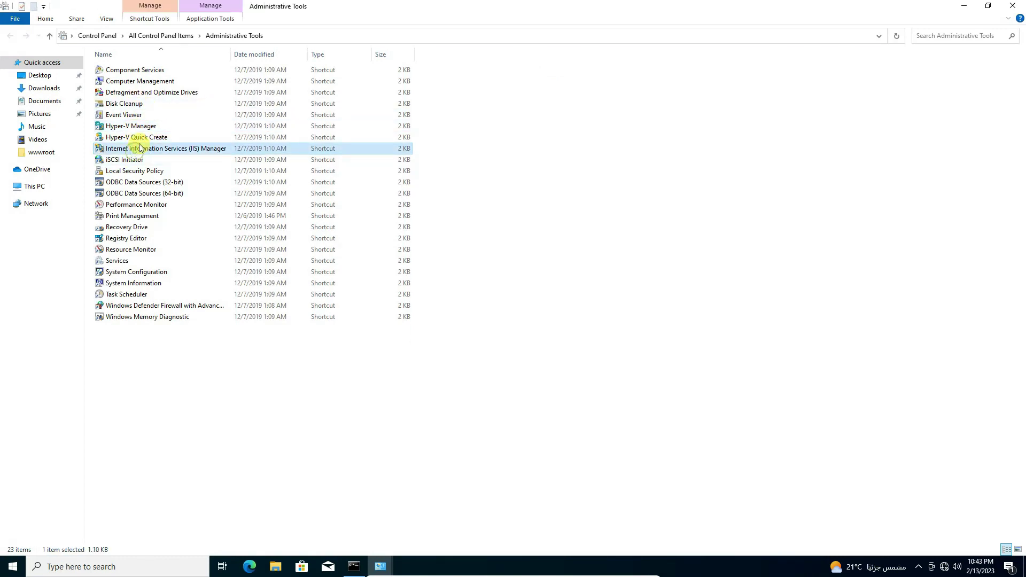
left_click(1012, 6)
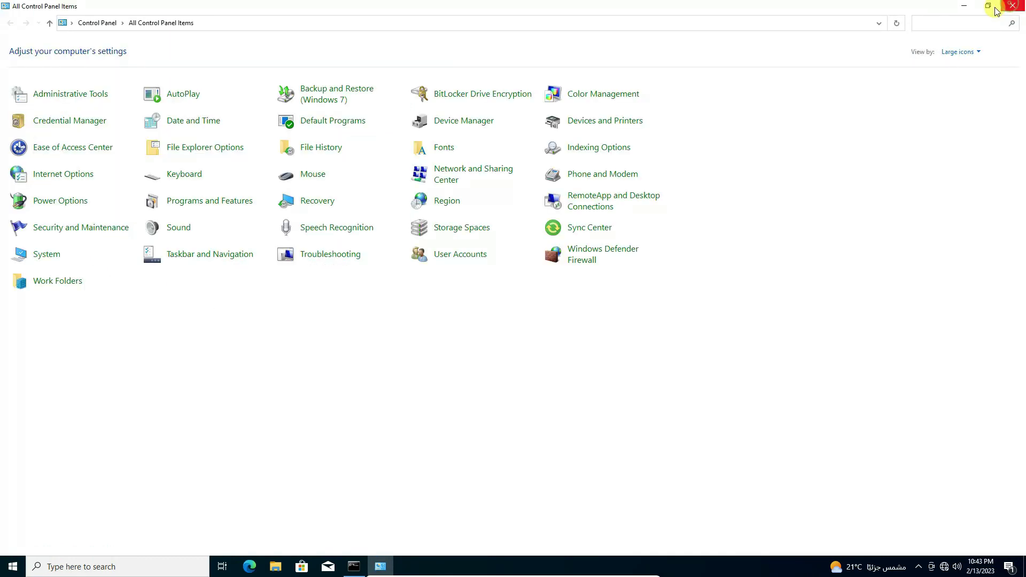
- Check Hyper-V and Internet Information Services in the restored guest's Windows Features list, and close the feature and program windows
left_click(227, 202)
left_click(50, 79)
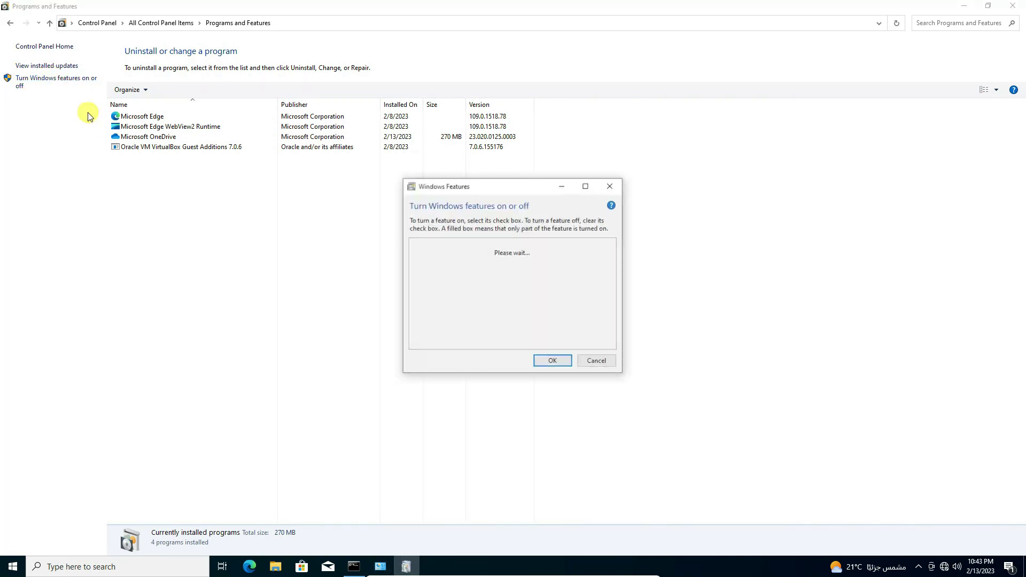
left_click(587, 187)
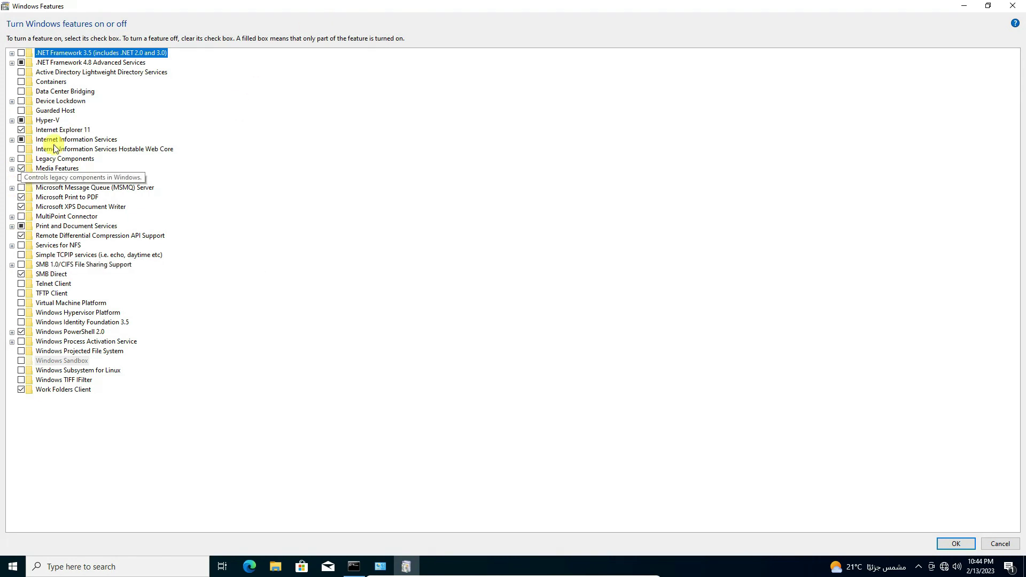
left_click(1016, 7)
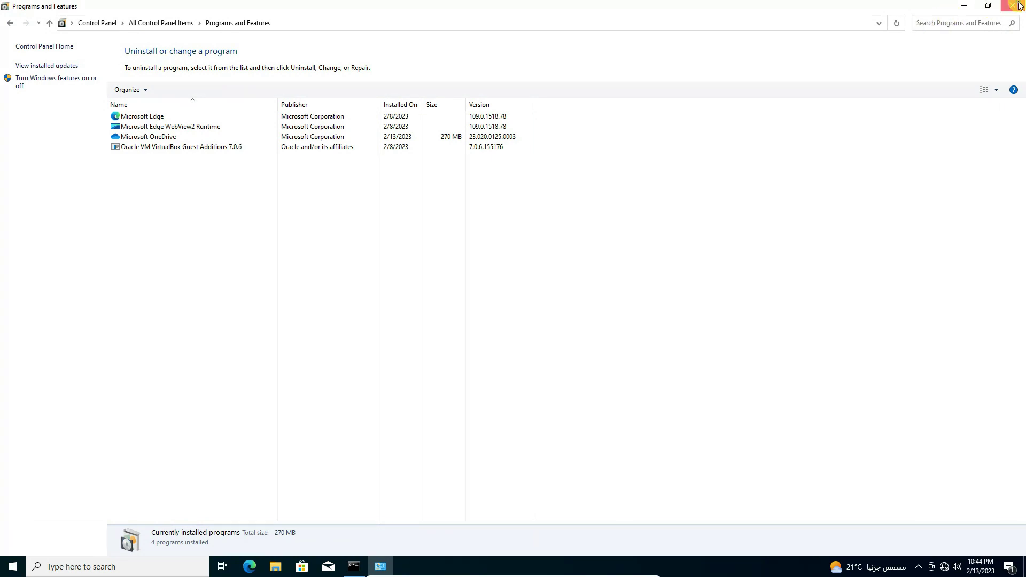
left_click(1018, 7)
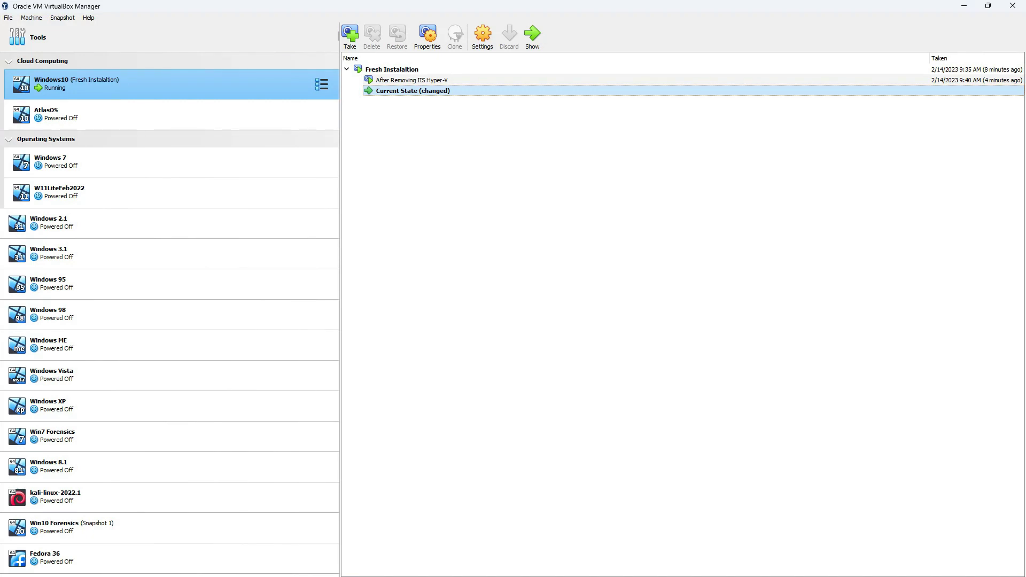
- In VirtualBox Manager, delete the Windows10 machine's "After Removing IIS Hyper-V" snapshot and select the "Fresh Instalaltion" snapshot
left_click(408, 91)
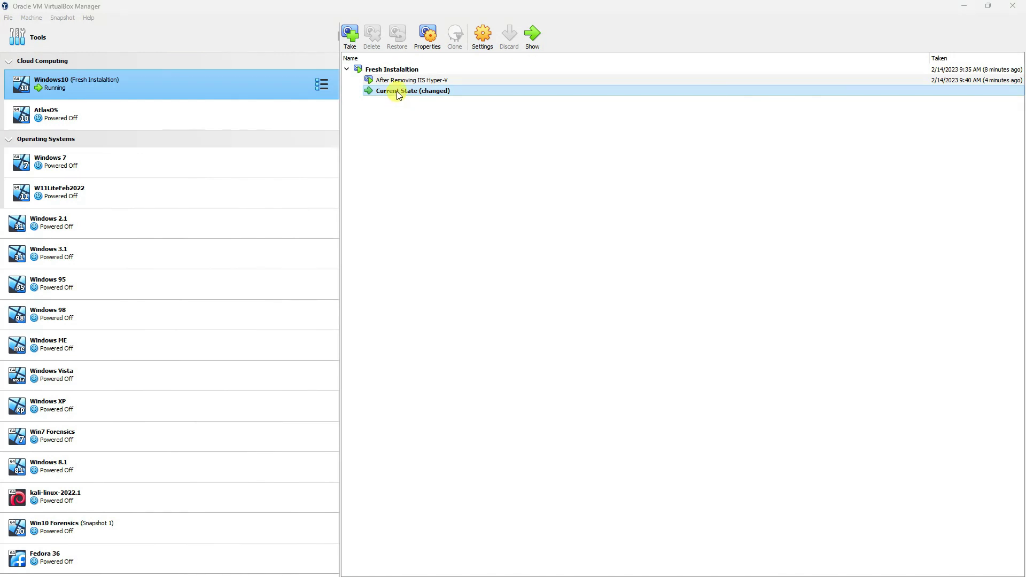
left_click(409, 80)
right_click(407, 90)
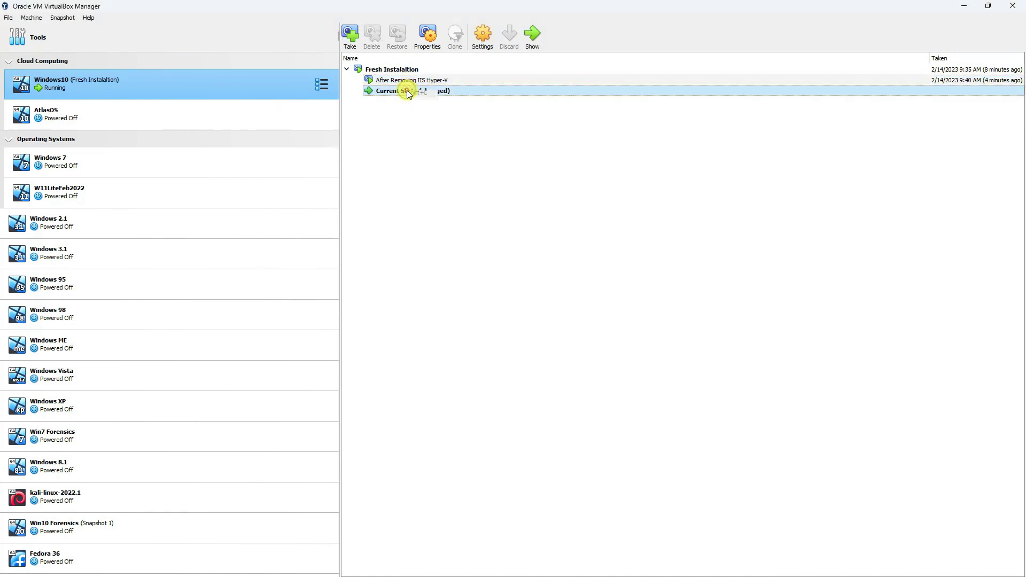
left_click(398, 81)
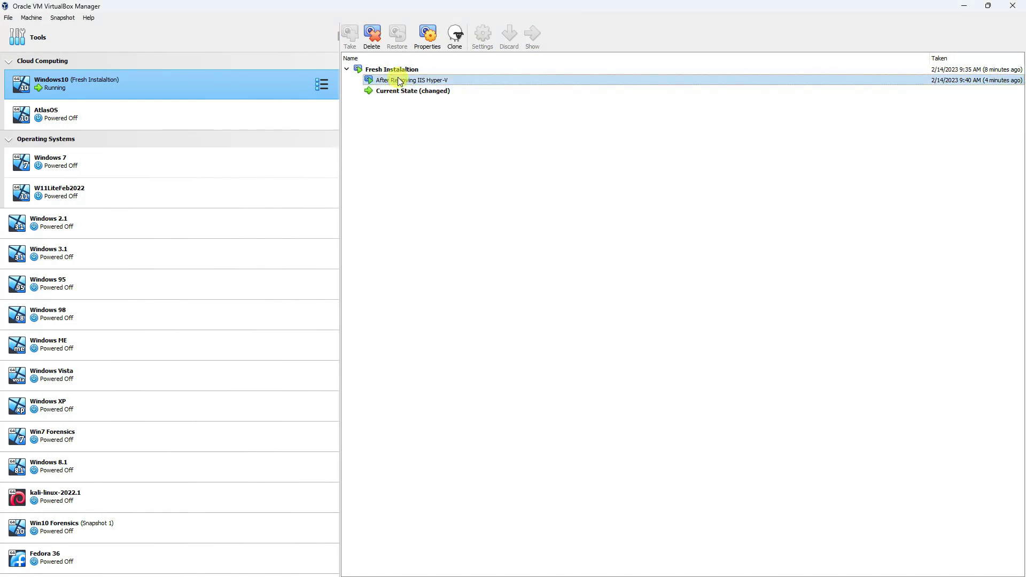
left_click(370, 37)
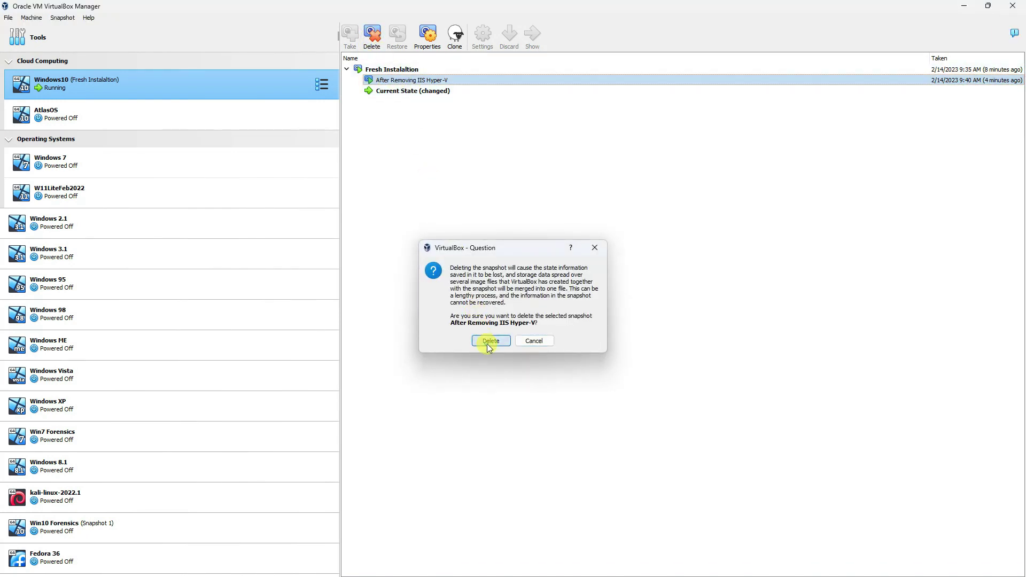
left_click(490, 341)
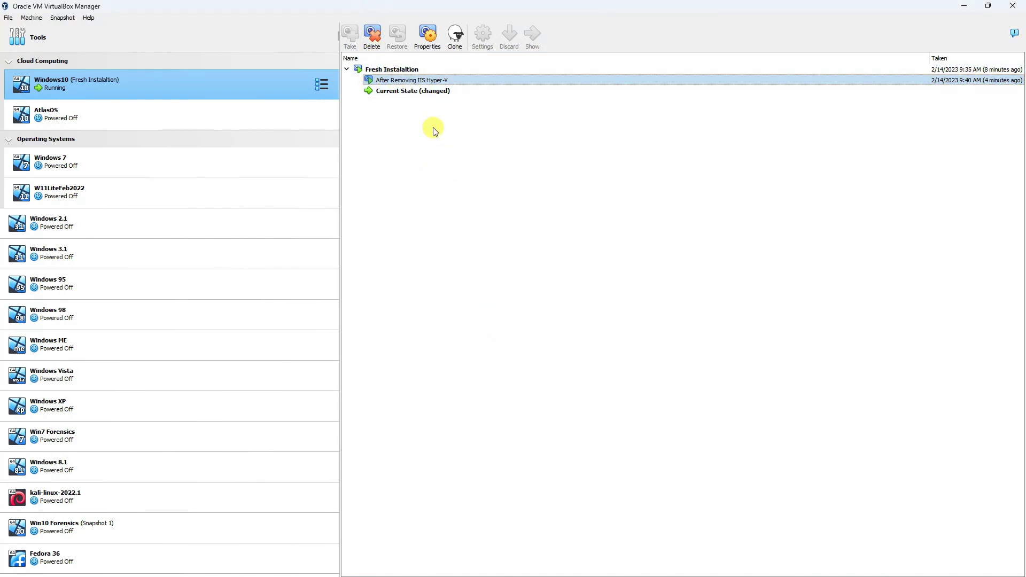
left_click(402, 71)
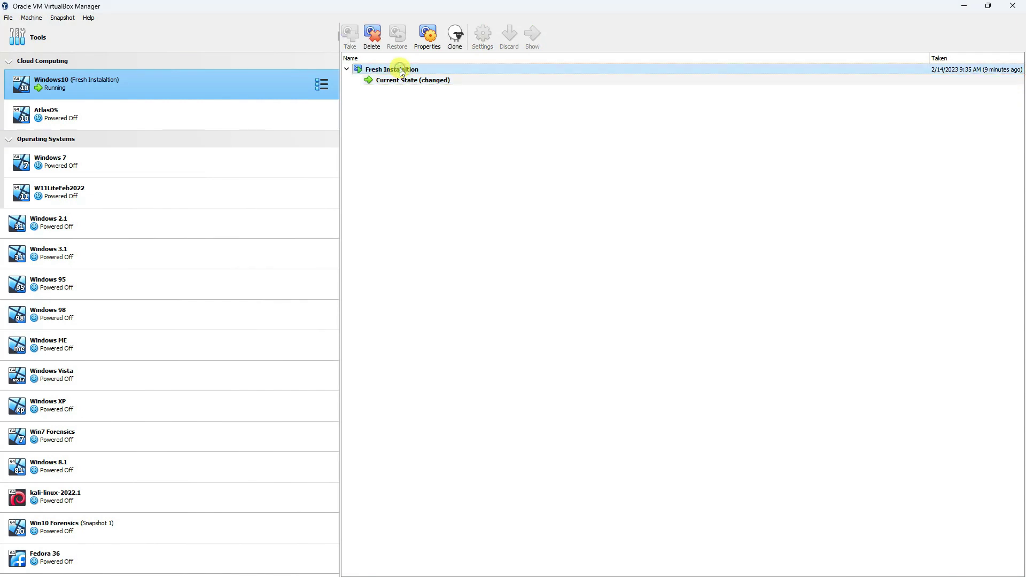
- Delete the Windows10 machine's "Fresh Instalaltion" snapshot and reselect the Windows10 machine
left_click(371, 35)
left_click(490, 340)
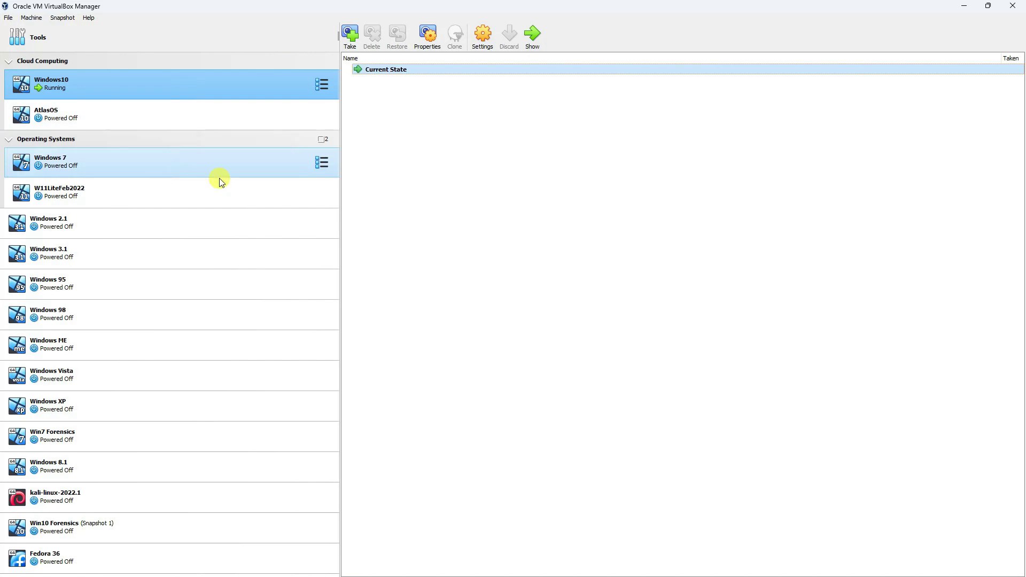
left_click(154, 107)
left_click(168, 73)
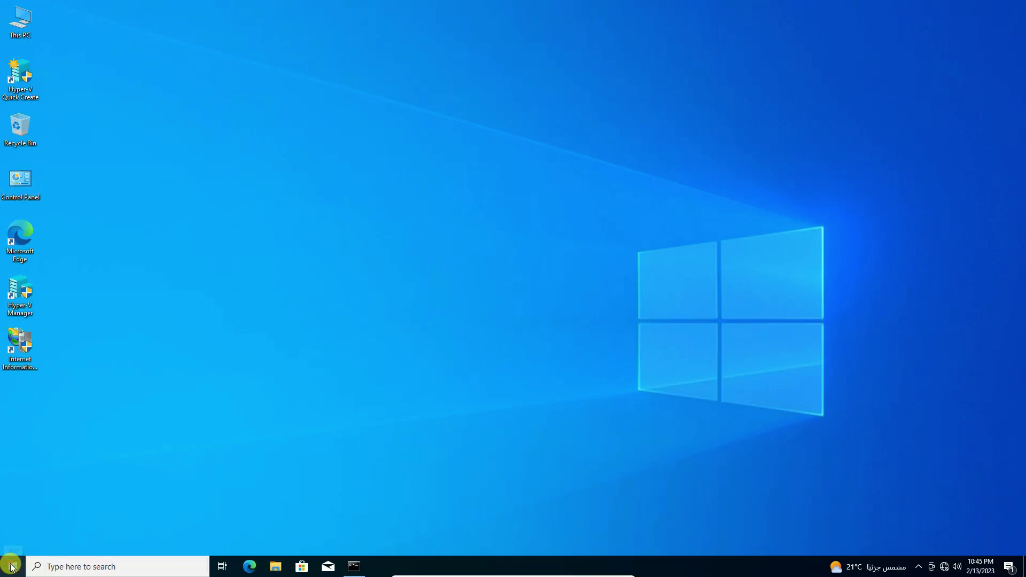
- Shut down the Windows10 guest from within its own Windows session
right_click(12, 567)
mouse_move(80, 530)
left_click(184, 512)
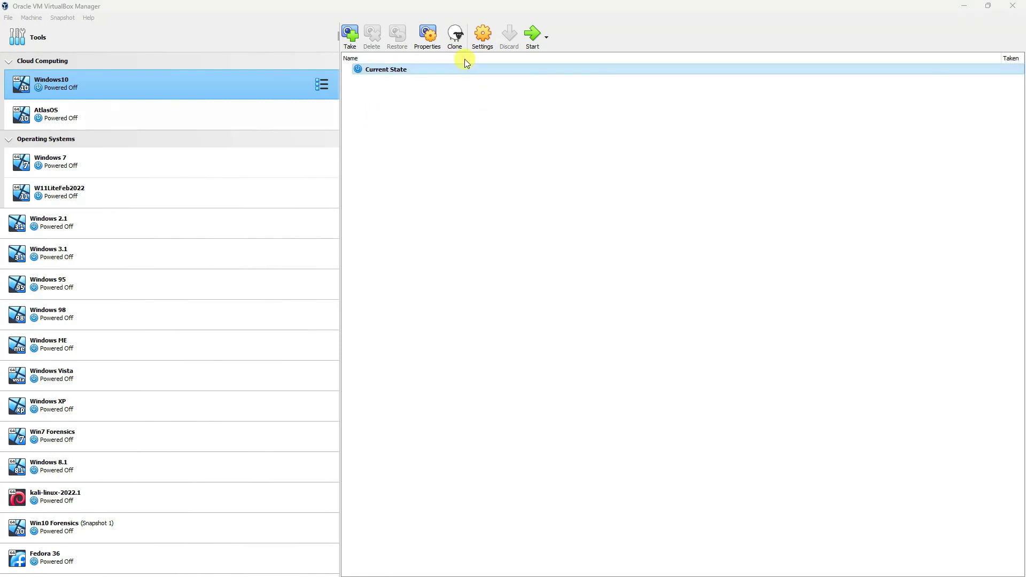
- Create a full clone of the Windows10 machine named "Windows10 Clone", keeping the default path and MAC address policy
left_click(247, 78)
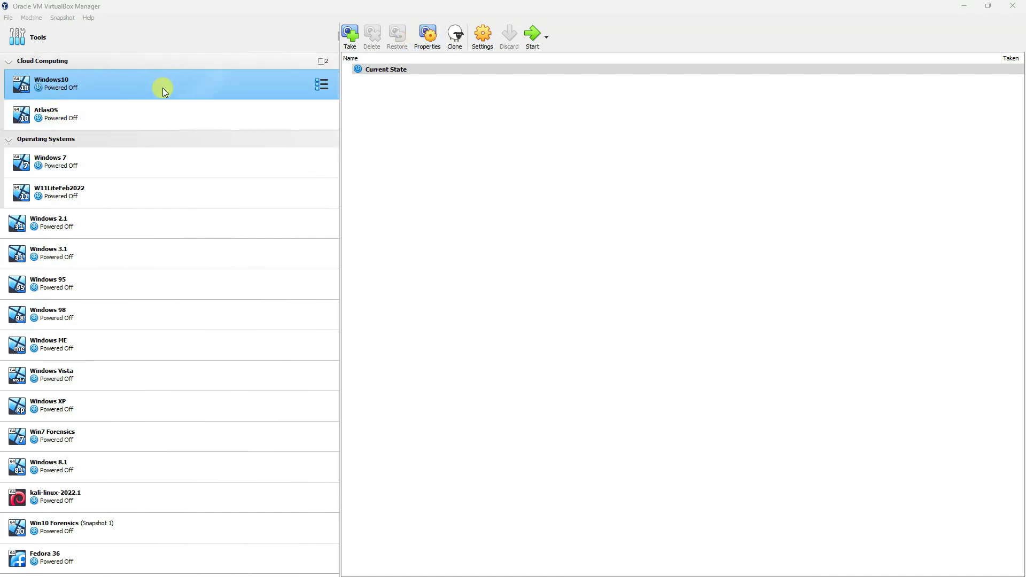
left_click(454, 34)
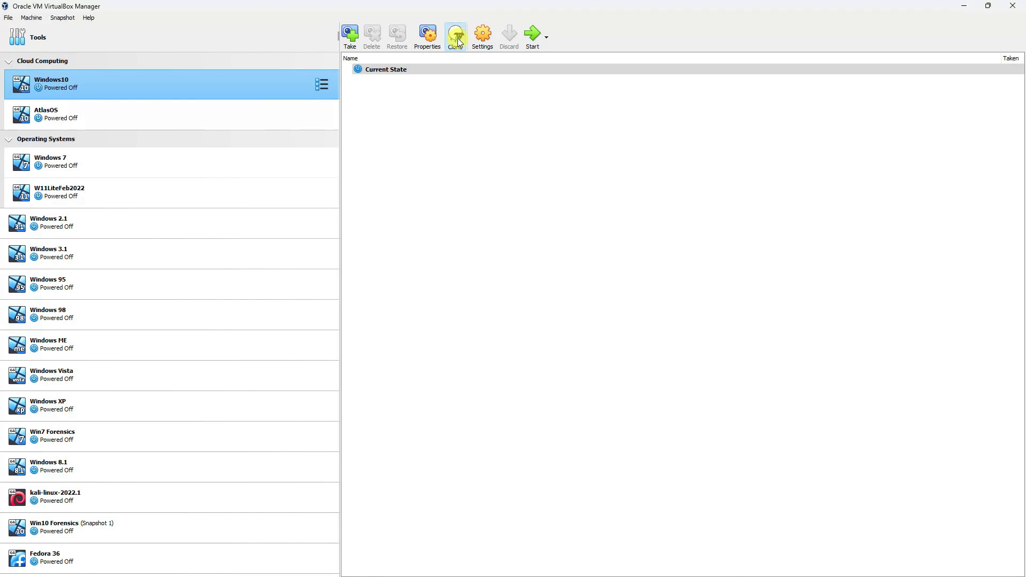
left_click(534, 252)
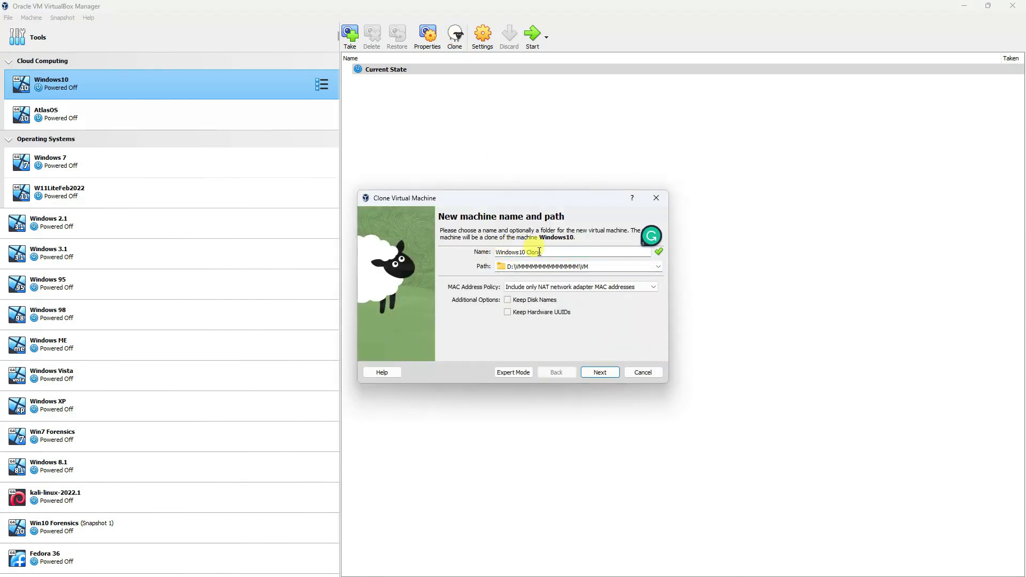
left_click(590, 266)
double_click(573, 266)
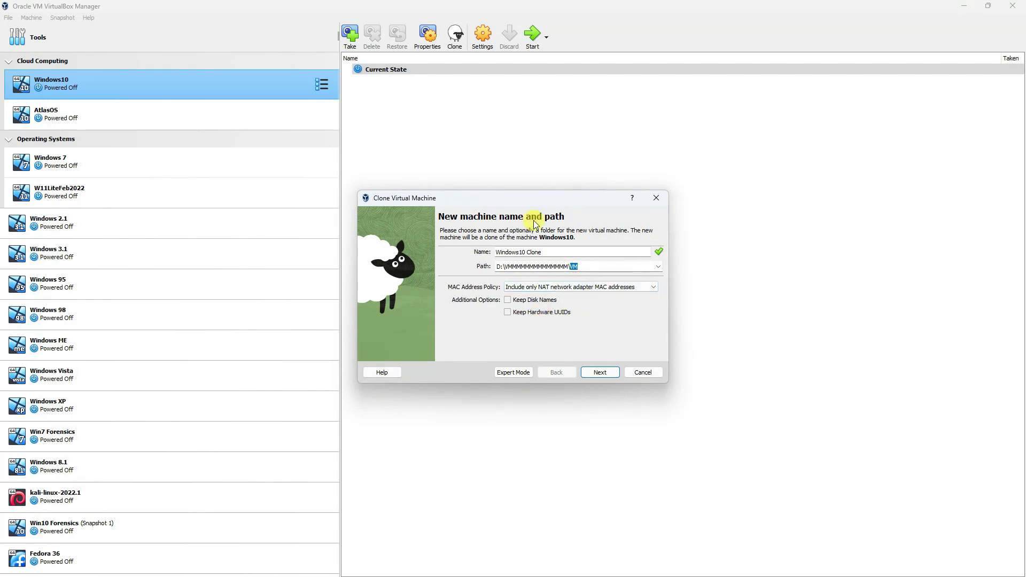
left_click(608, 374)
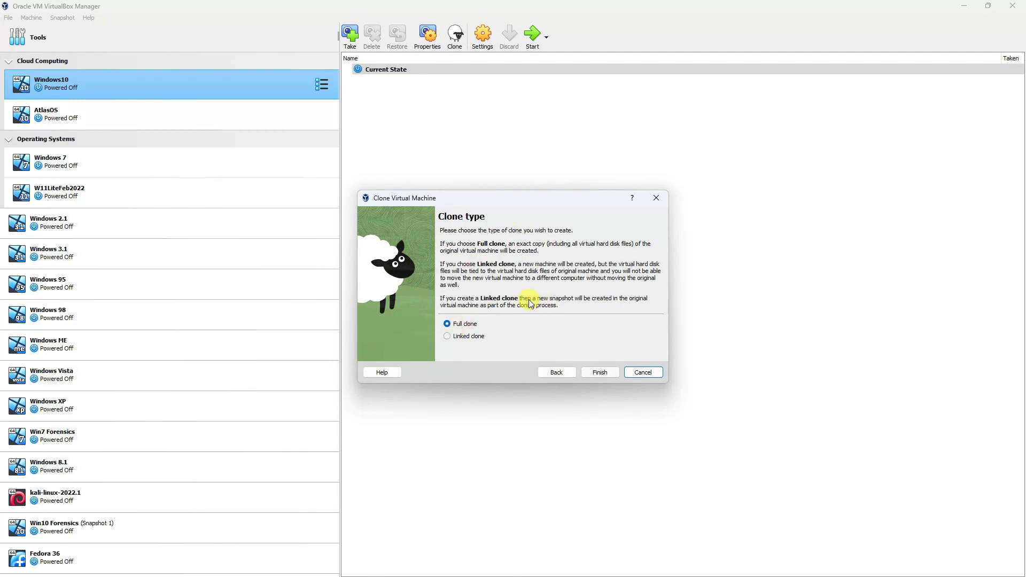
left_click(604, 372)
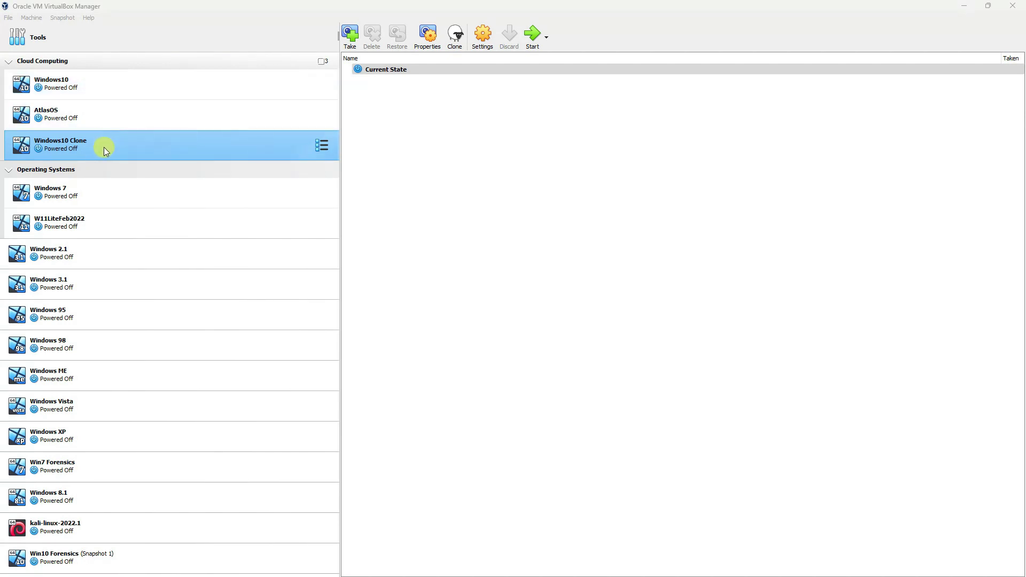
- Start both the Windows10 machine and the Windows10 Clone machine
left_click(103, 80)
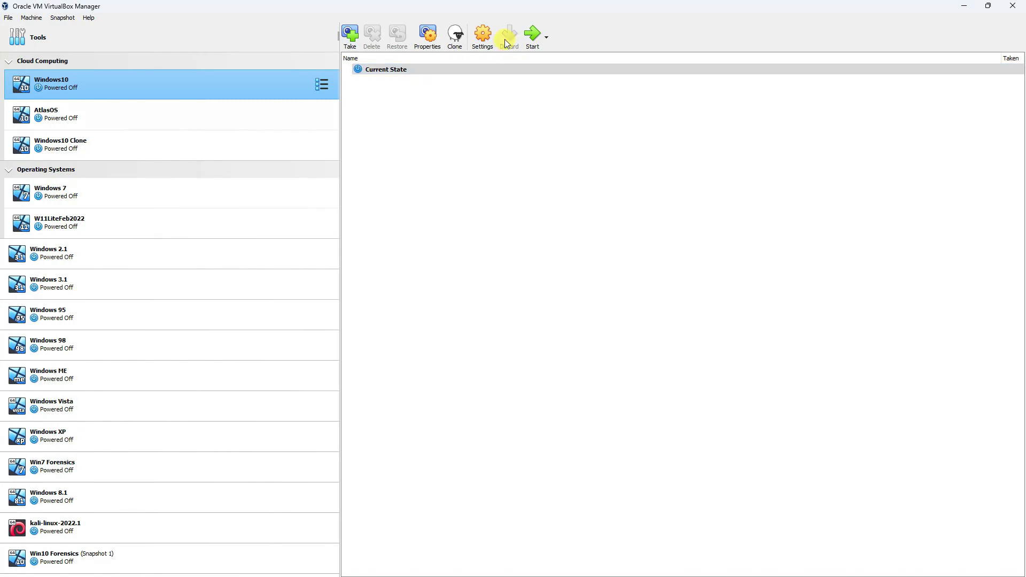
left_click(532, 35)
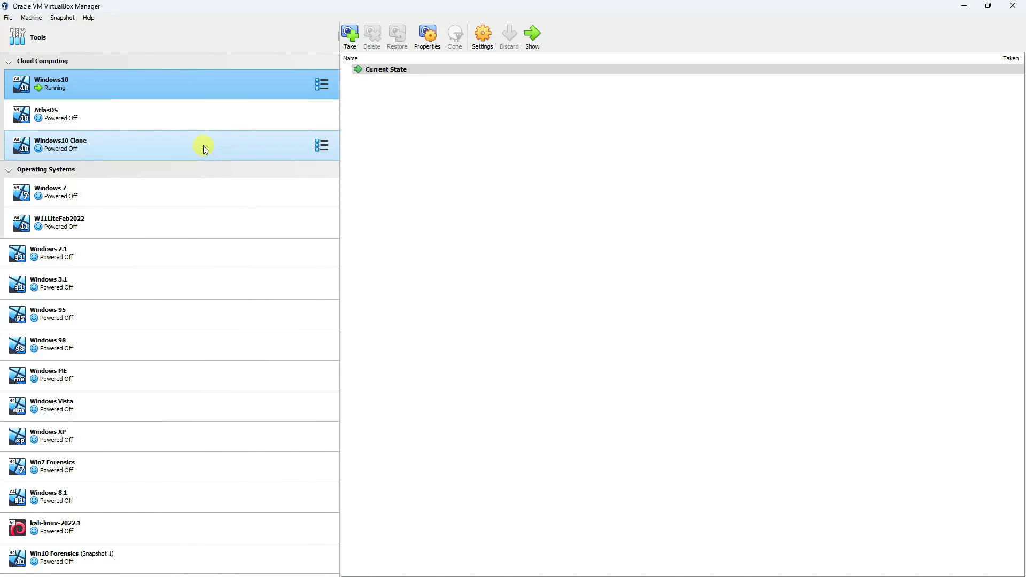
left_click(204, 143)
left_click(532, 33)
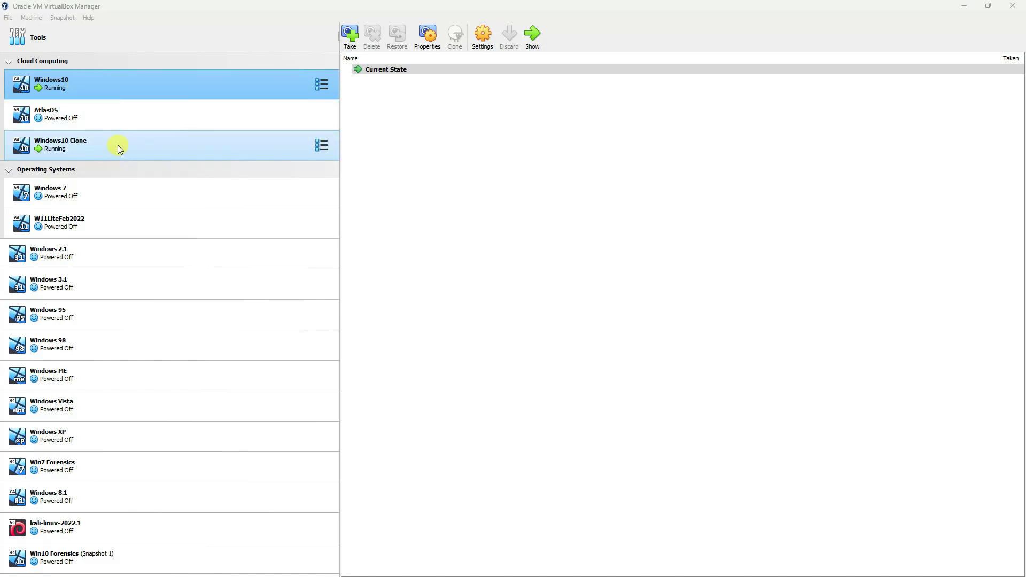
- Bring up the Windows10 and Windows10 Clone guest windows and arrange them so both desktops can be used side by side
left_click(532, 38)
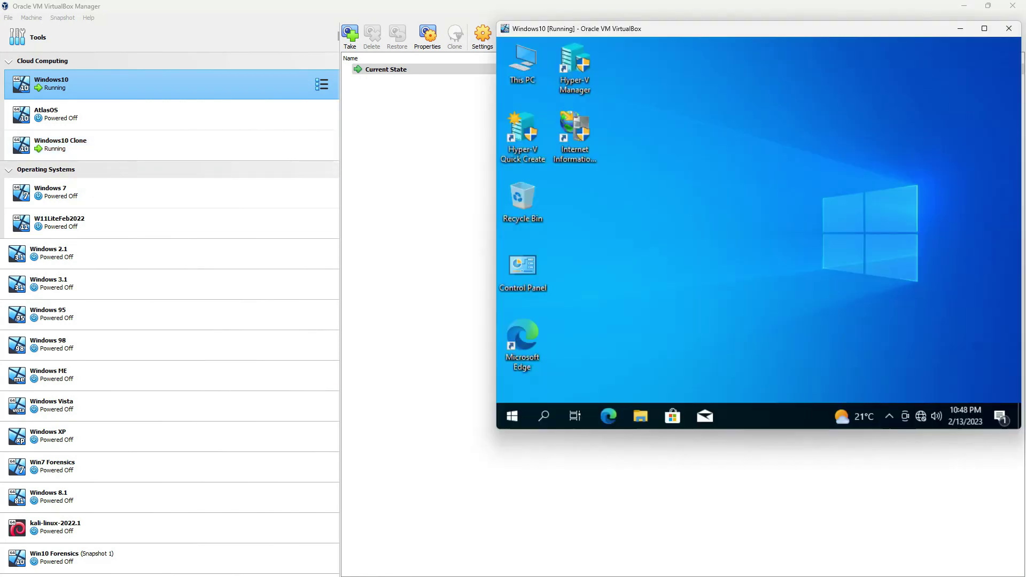
key("alt+Tab")
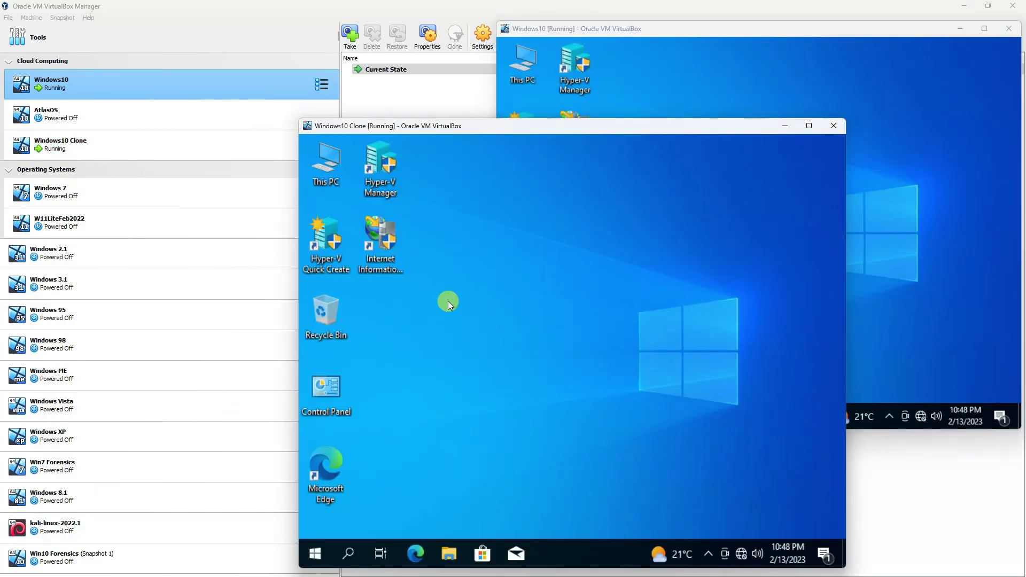
left_click_drag(637, 131, 380, 121)
left_click(719, 157)
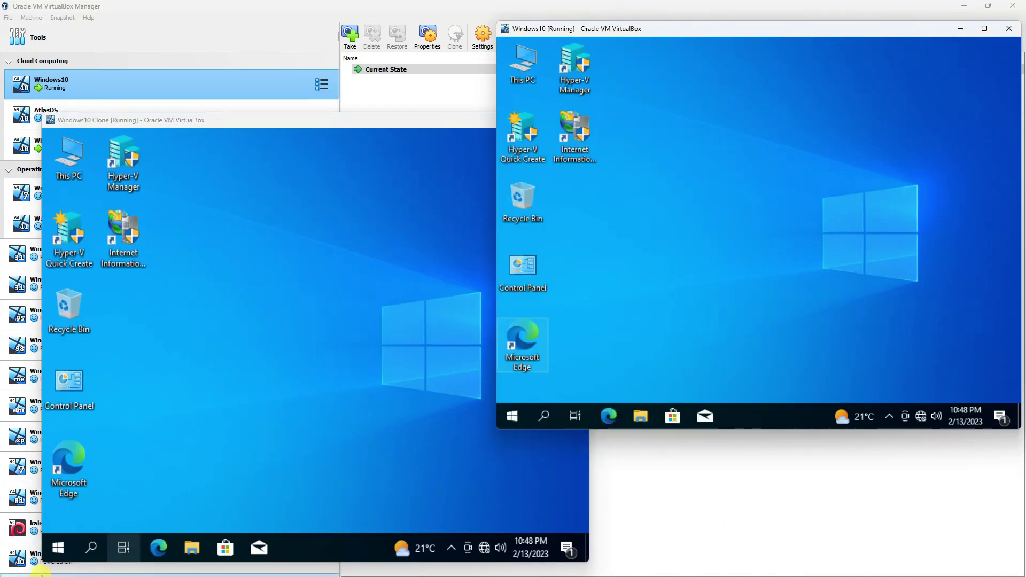
- Open a command prompt in the Windows10 Clone guest and run ipconfig to check its IP configuration
right_click(61, 550)
left_click(101, 477)
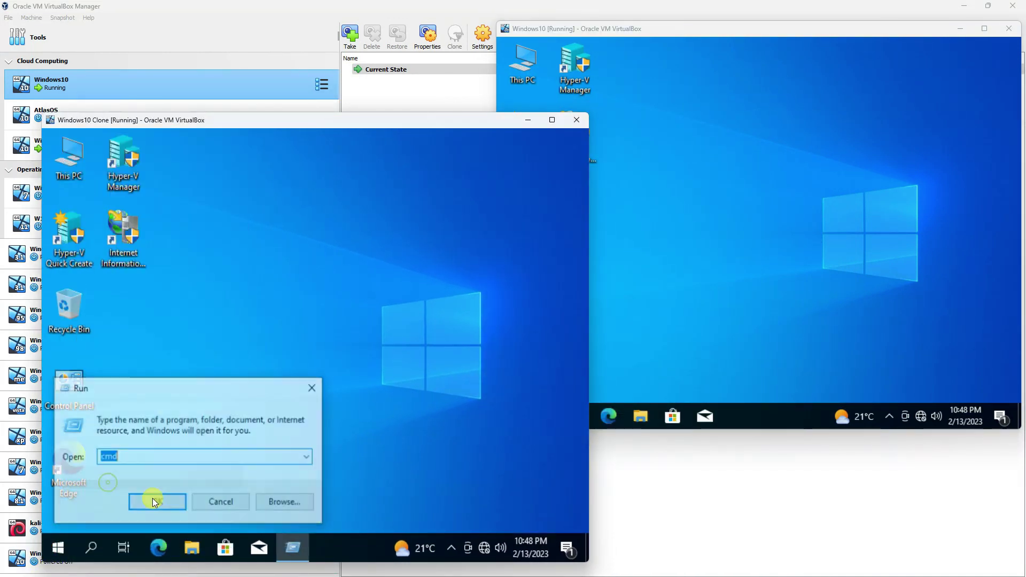
left_click(157, 503)
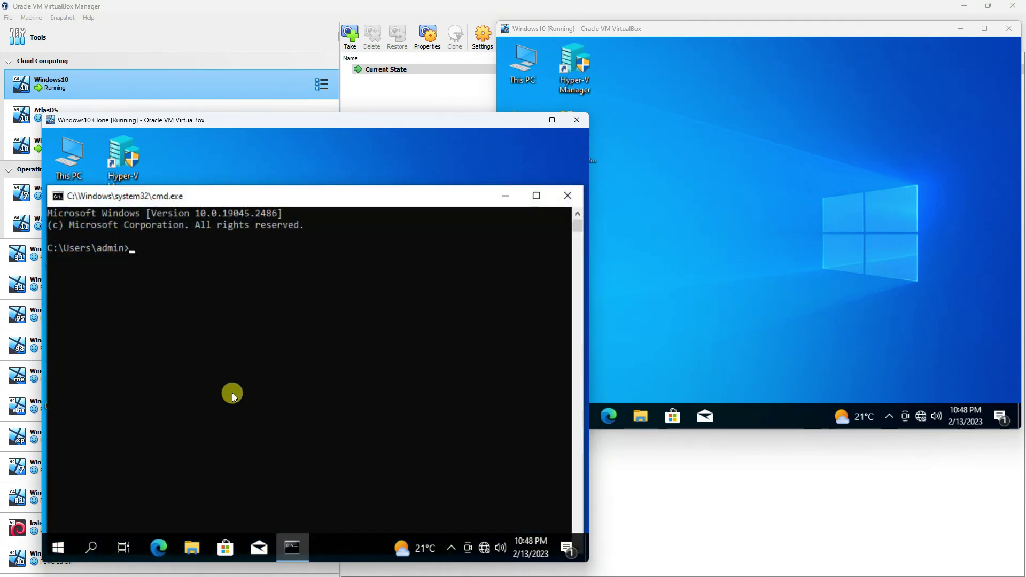
type("ipconfig")
key("Return")
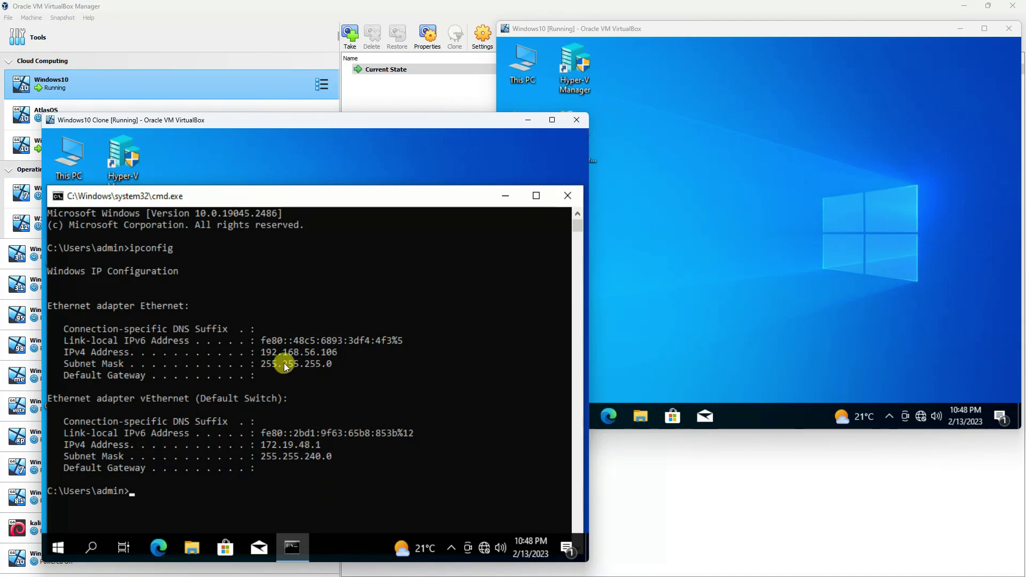
- Open a command prompt in the original Windows10 guest and run ipconfig to check its IP configuration
left_click(829, 221)
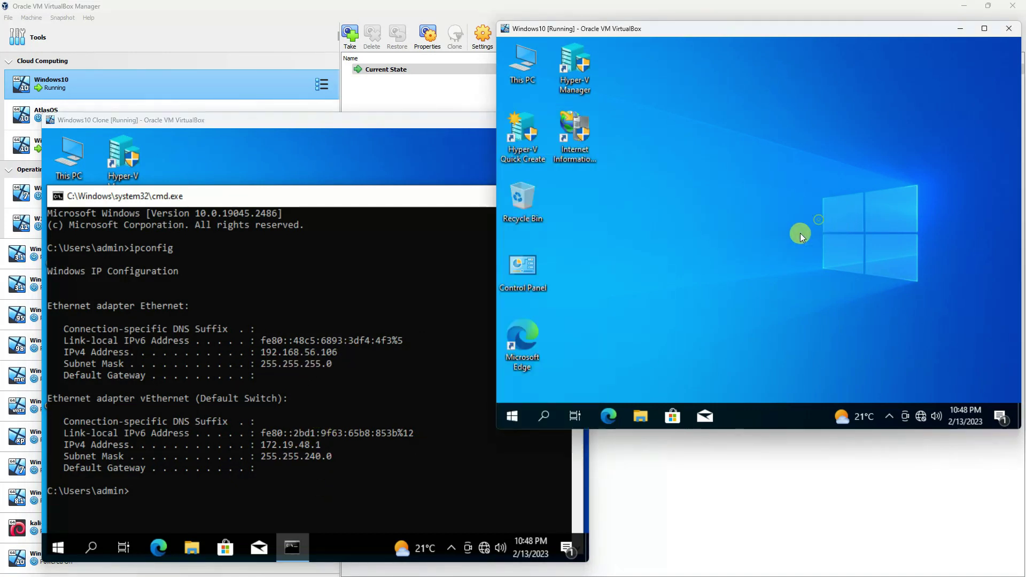
right_click(516, 415)
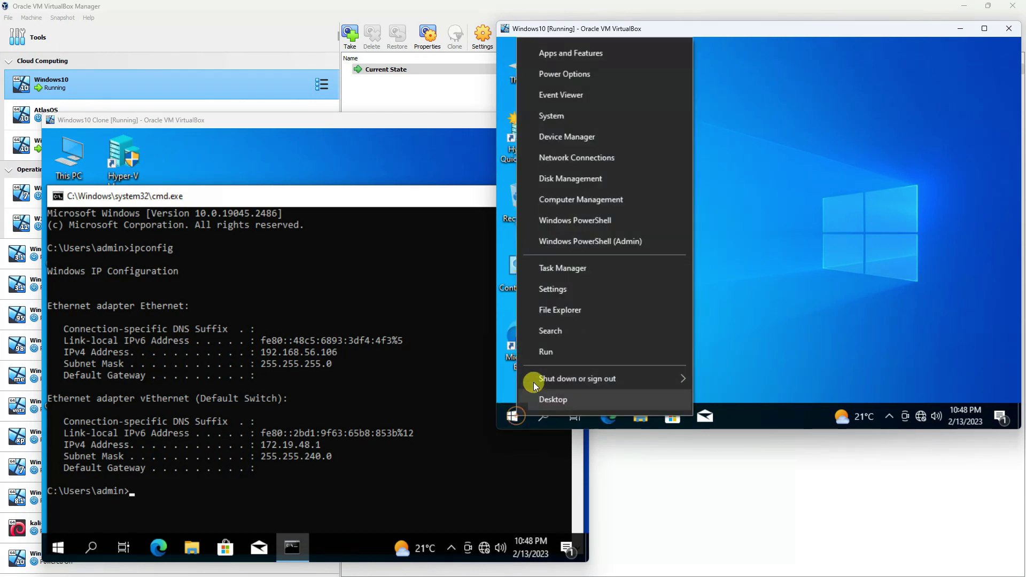
left_click(538, 352)
left_click(605, 375)
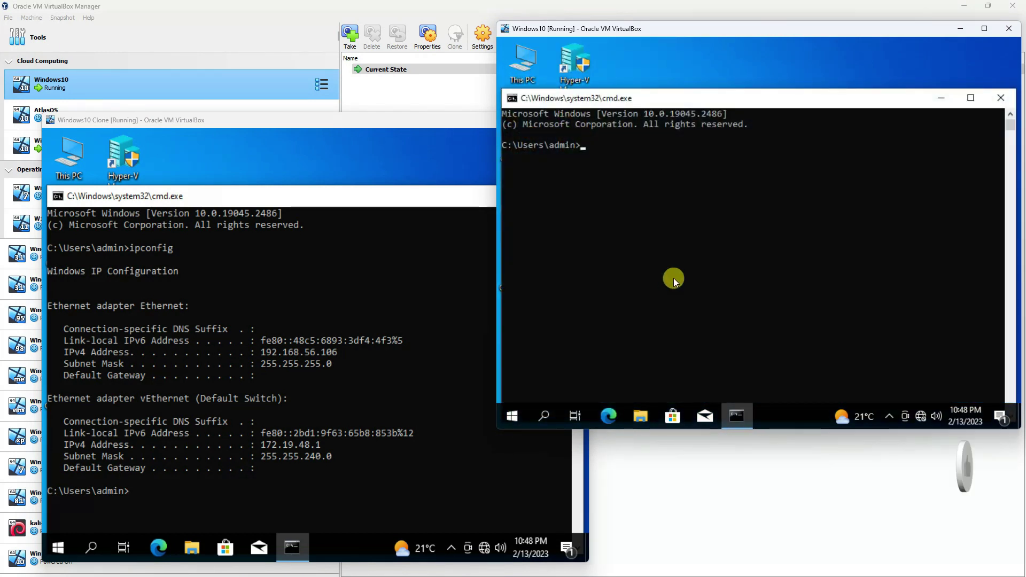
type("ipconfig")
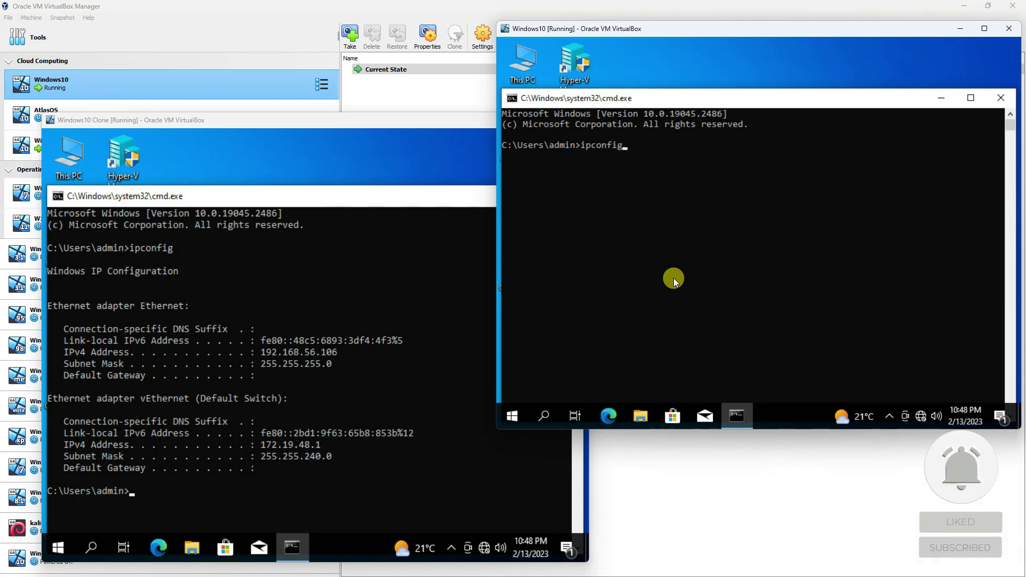
key("Return")
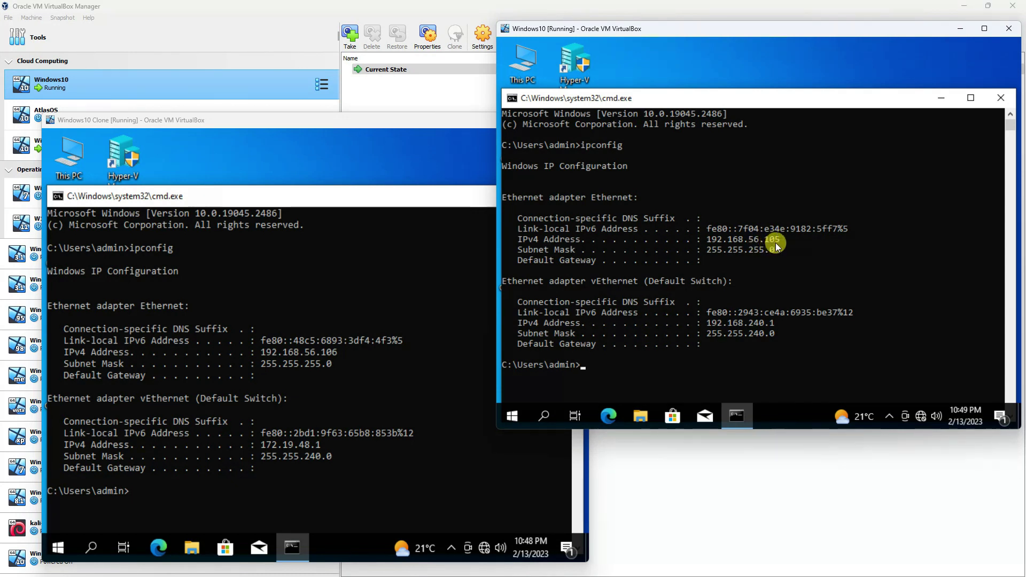
- Test connectivity from the Windows10 guest to the clone by pinging 192.168.56.106
left_click(608, 375)
type("ping 192.168.56.106")
key("Return")
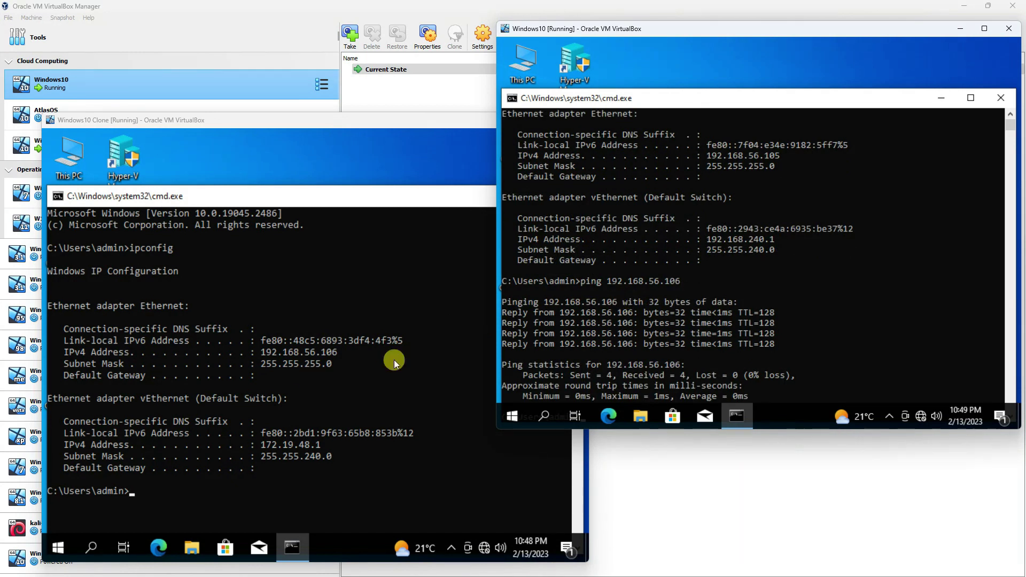
- Test connectivity from the Windows10 Clone guest by pinging 192.168.56.105, and return to VirtualBox Manager
left_click(188, 498)
type("pi")
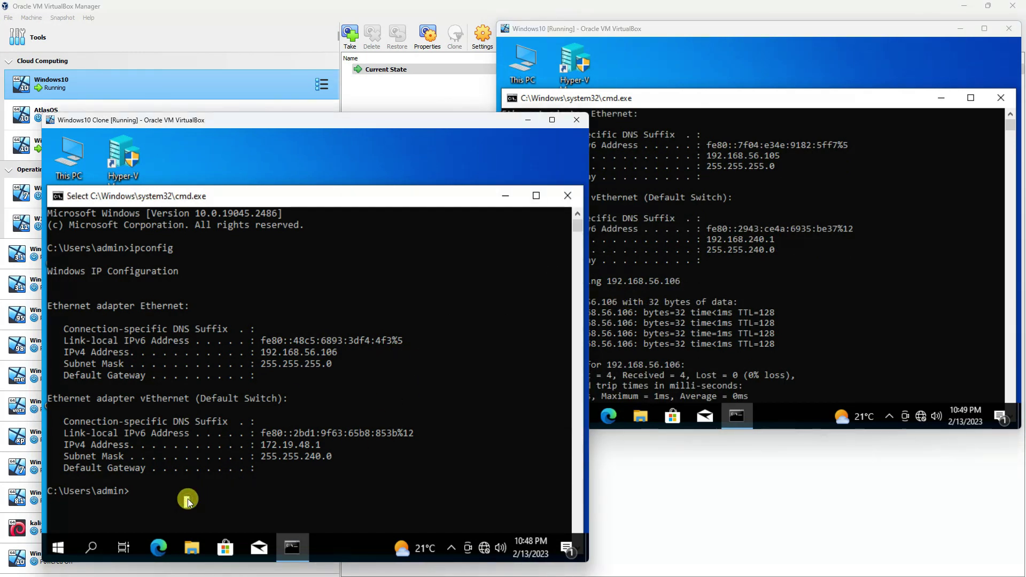
type("ng 1")
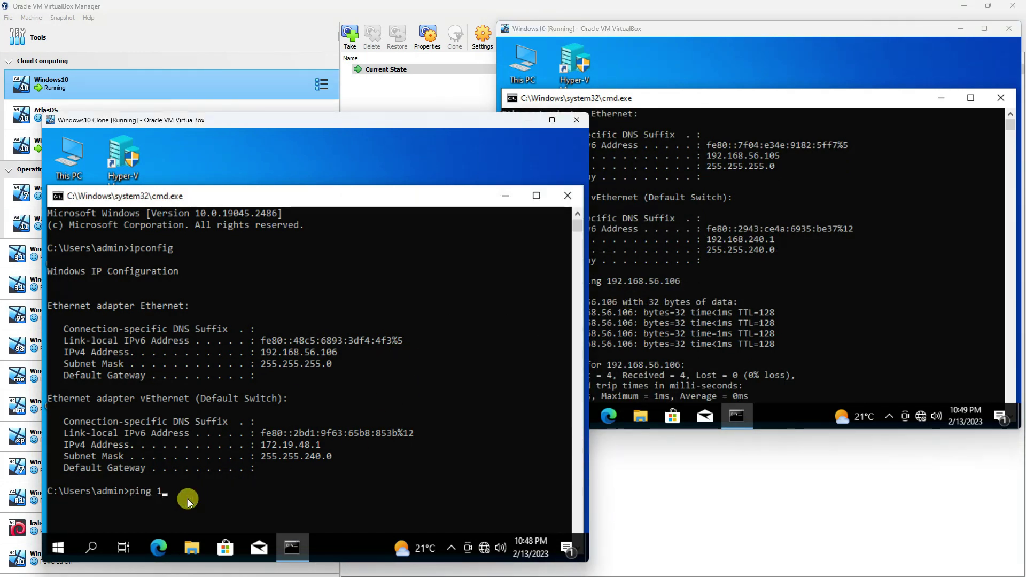
type("92.16")
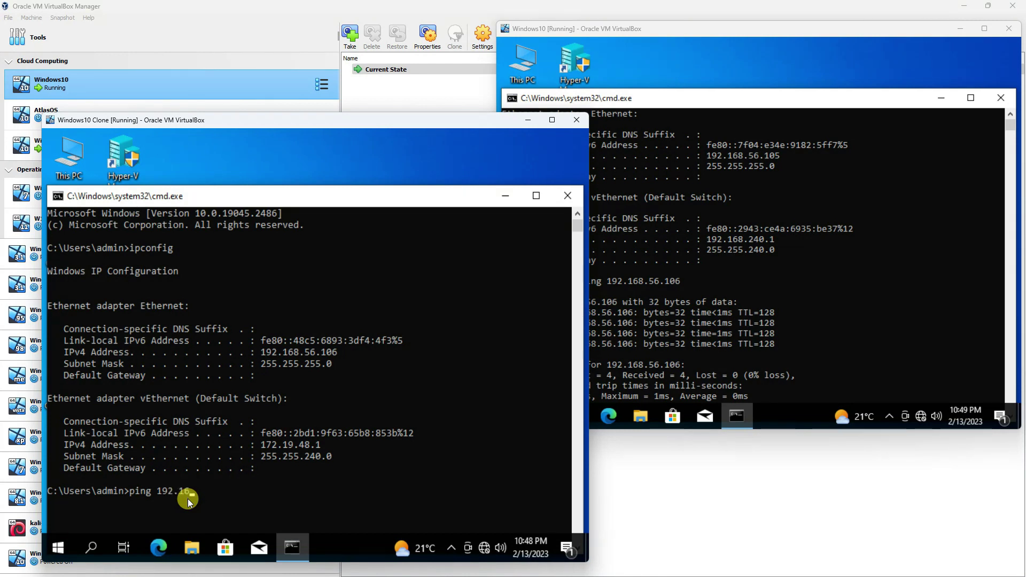
type("8.56.105")
key("Return")
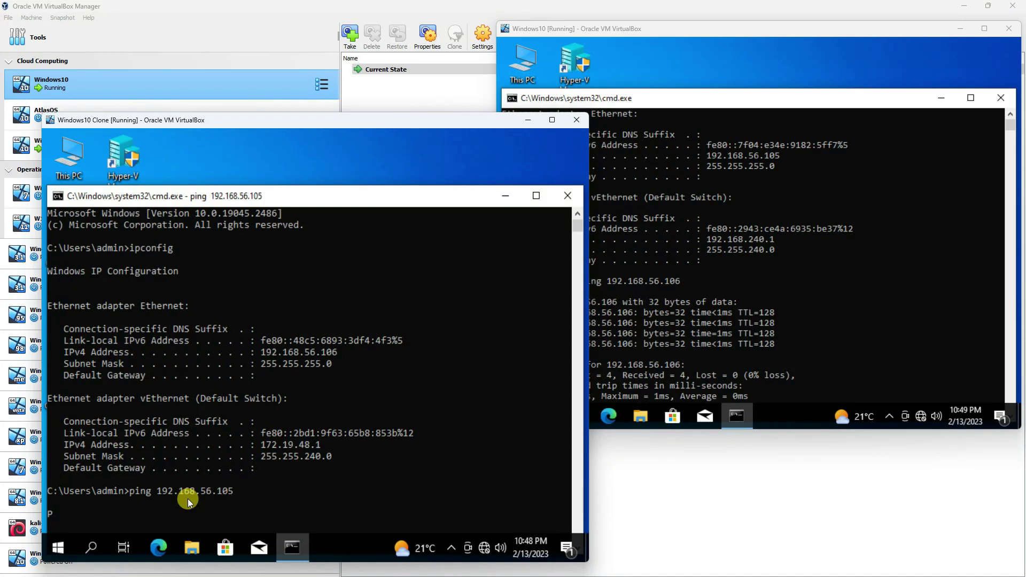
left_click(693, 272)
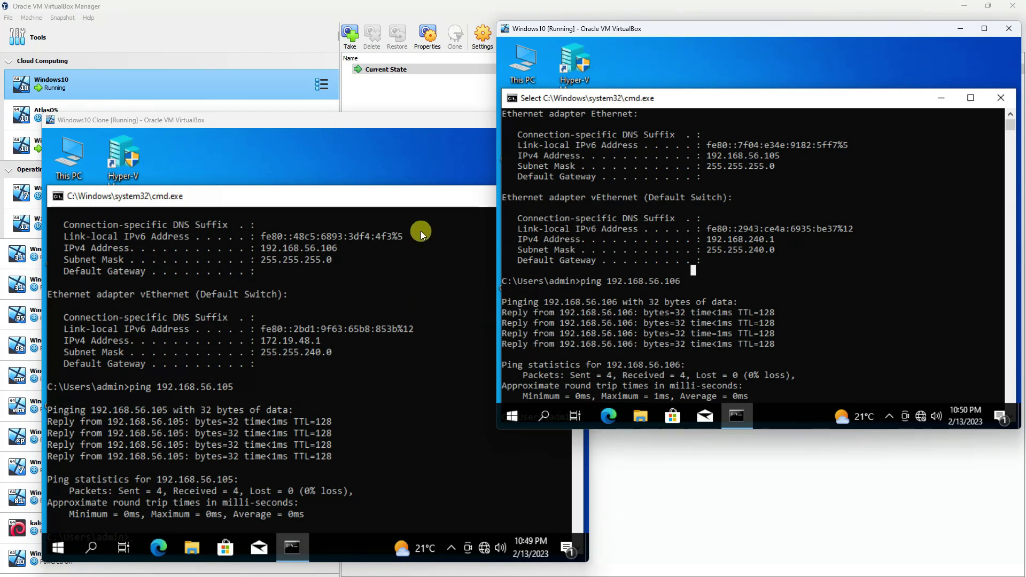
left_click(406, 93)
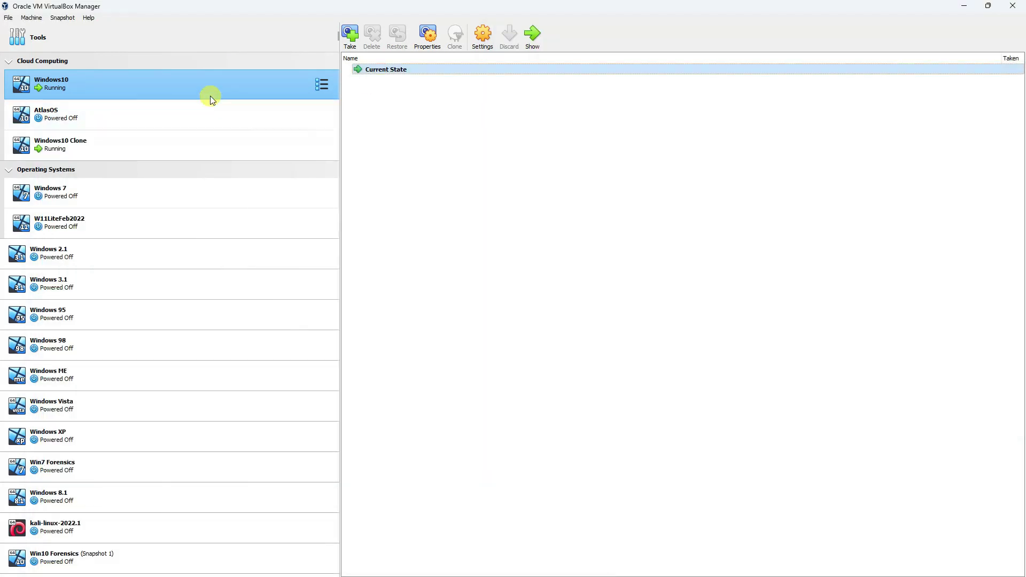